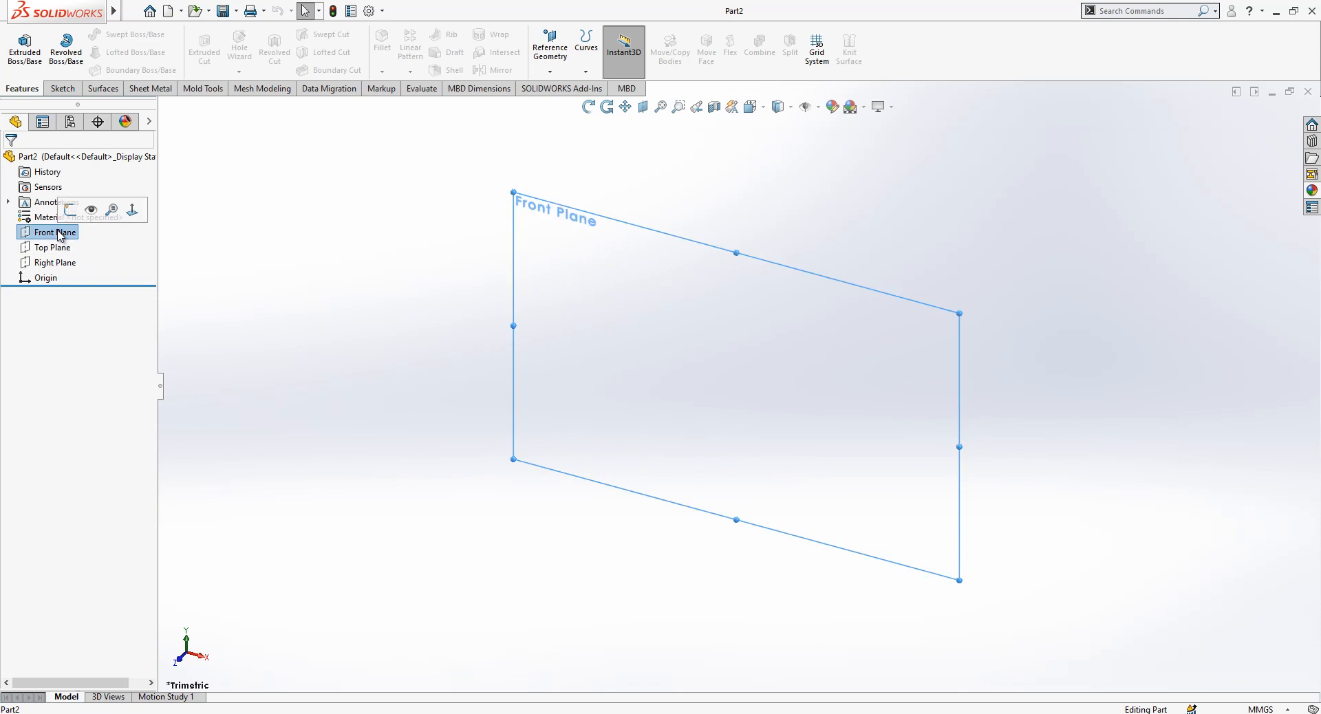
- Sketch a hexagon on the Front Plane, centred on the origin with one corner directly above it
left_click(69, 211)
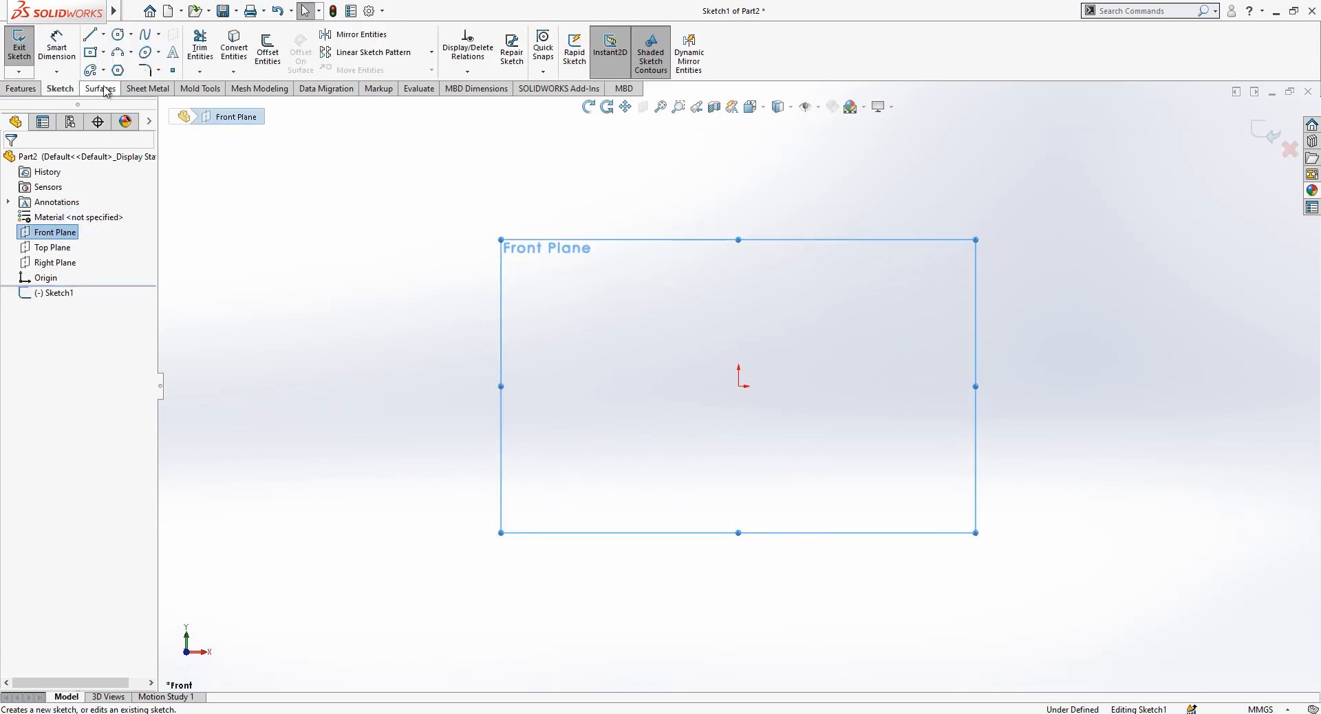
left_click(118, 70)
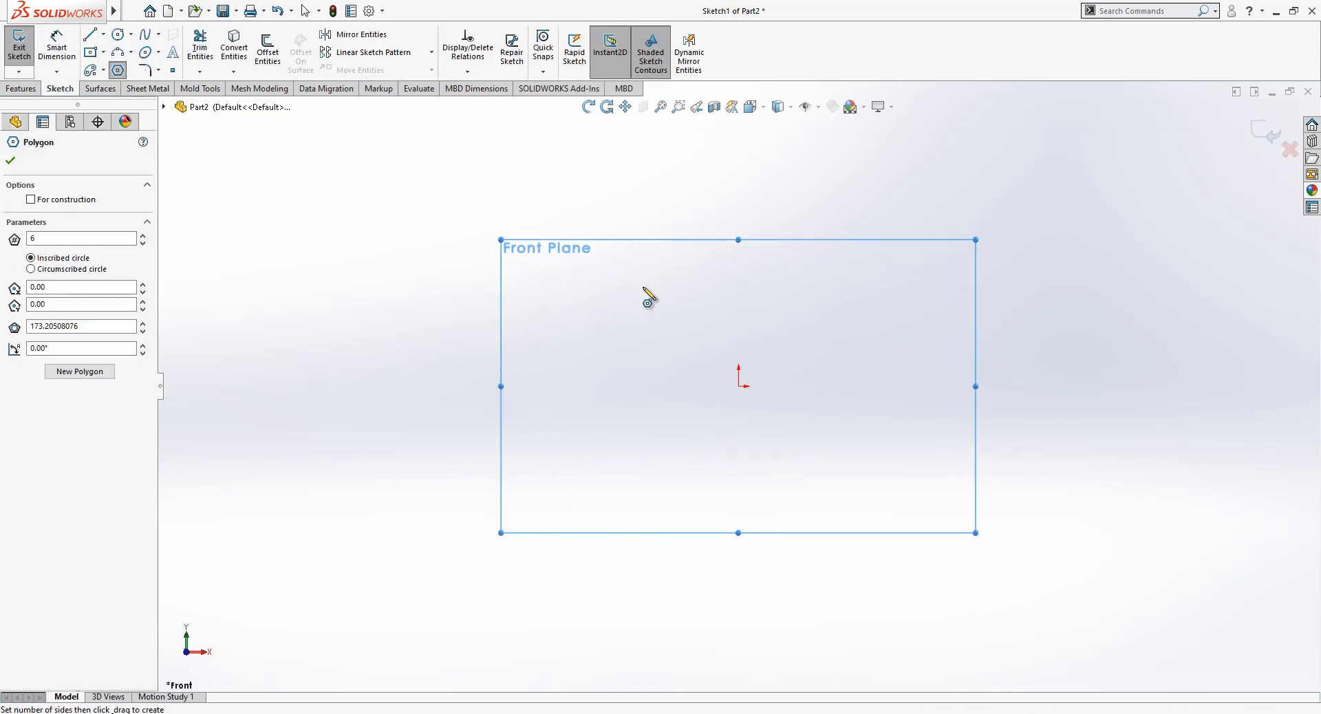
left_click_drag(739, 386, 739, 315)
key("Escape")
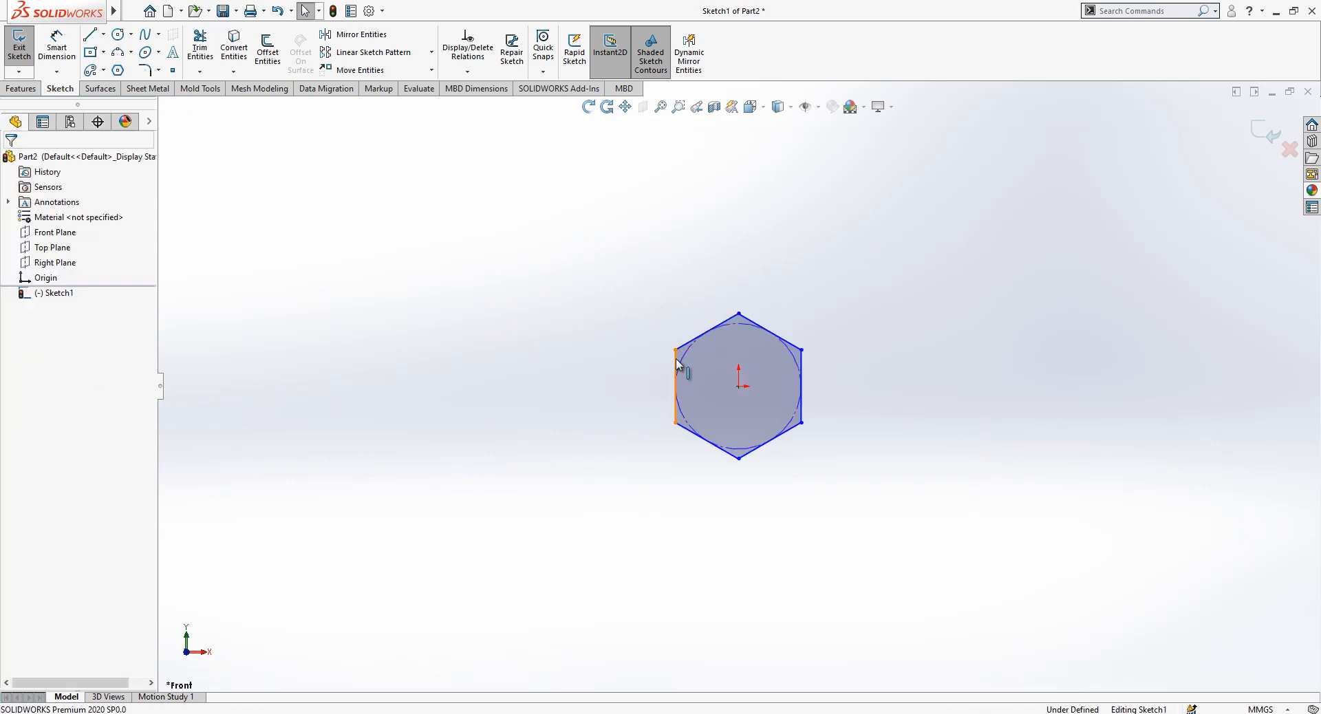
- Dimension the hexagon's distance between its two vertical sides as 6 mm and place the dimension above it
left_click(675, 367)
left_click(631, 311)
right_click_drag(605, 371, 642, 335)
left_click(675, 362)
left_click(801, 375)
left_click(772, 285)
type("6")
key("Return")
left_click(639, 523)
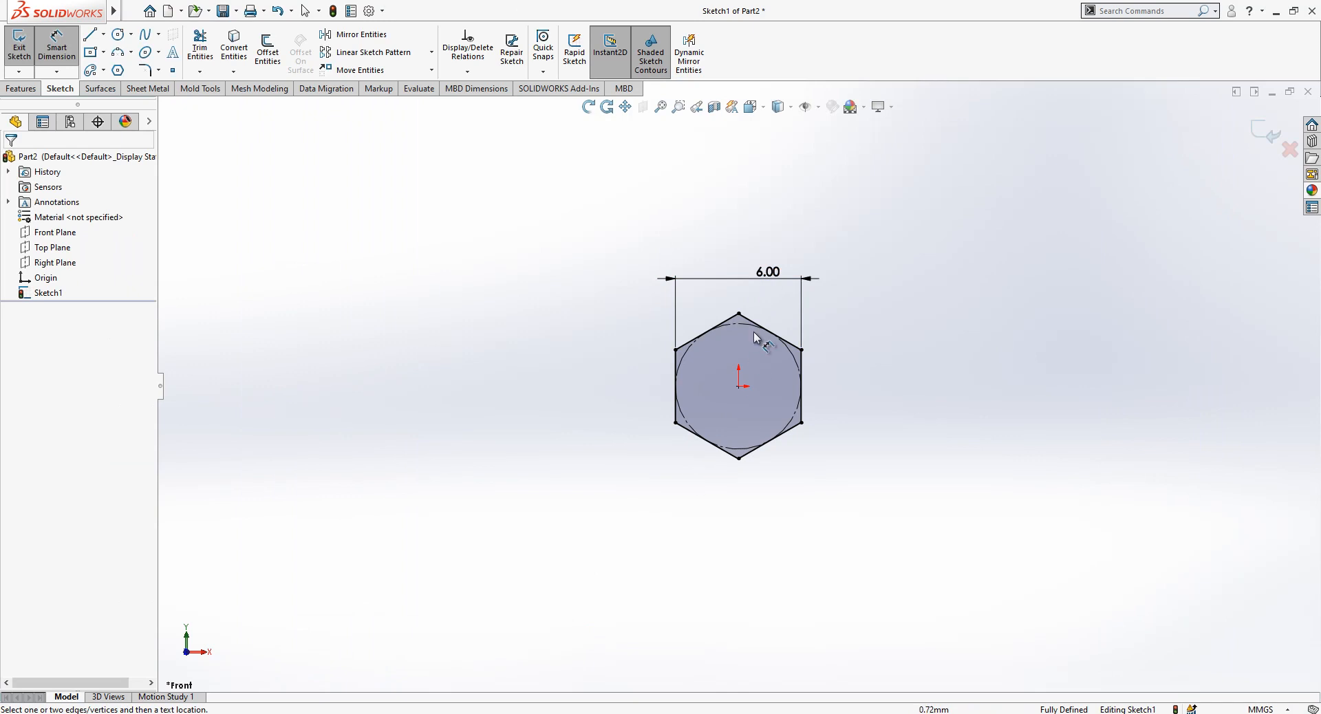
left_click_drag(761, 278, 765, 265)
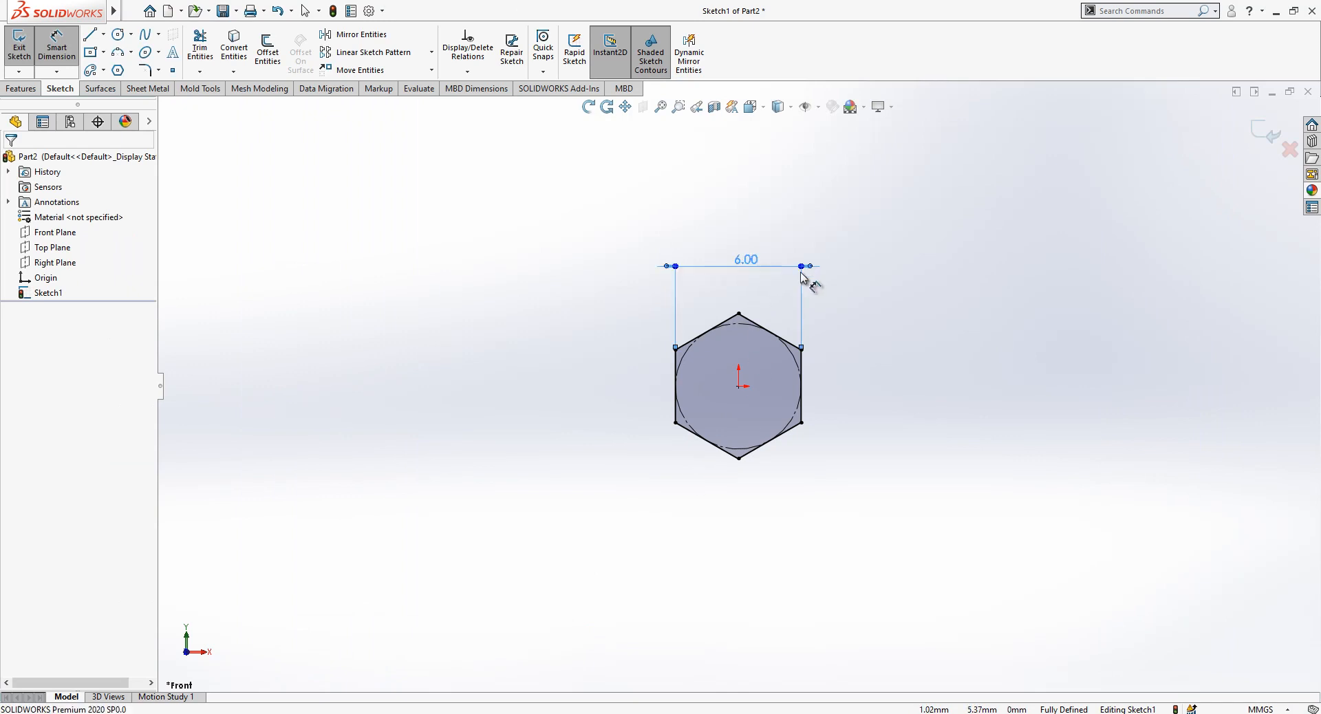
- Close the hexagon sketch and extrude it 22 mm as a blind boss
left_click(1277, 129)
mouse_move(740, 366)
middle_mouse_down()
mouse_move(805, 431)
mouse_move(763, 436)
middle_mouse_up()
left_click(24, 54)
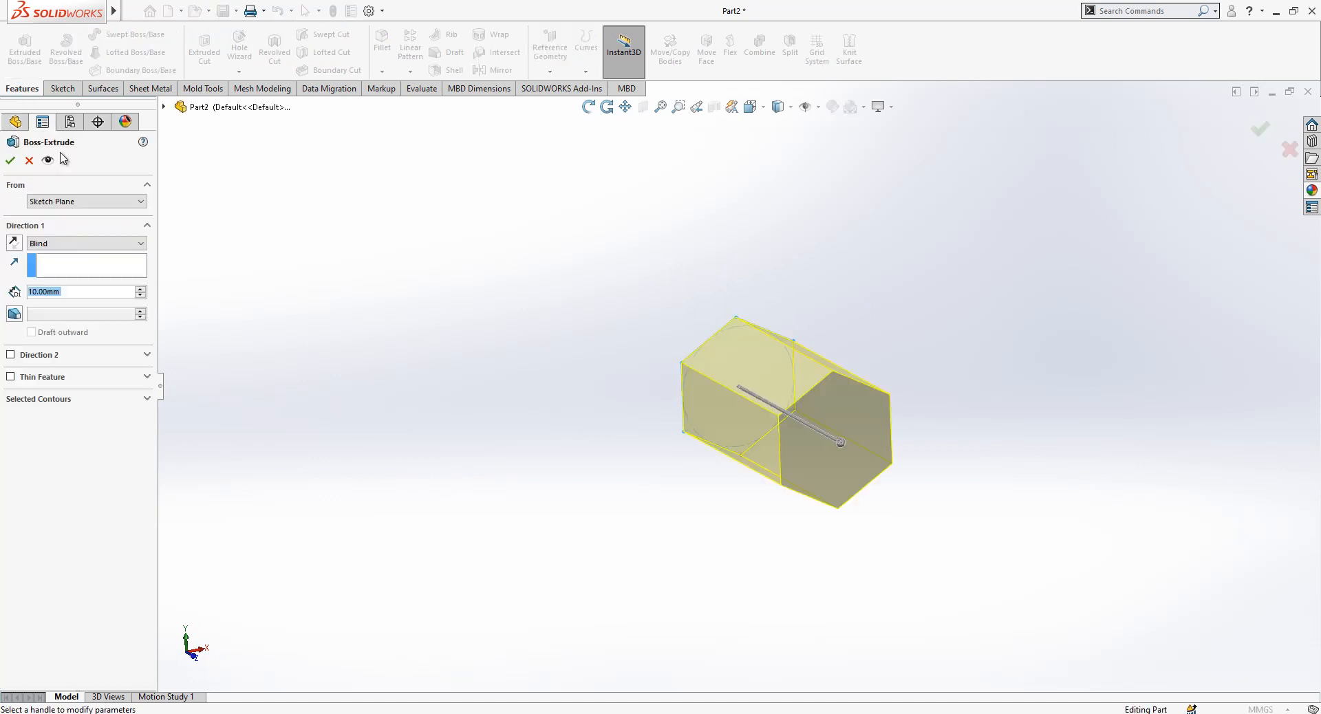
type("20")
key("Return")
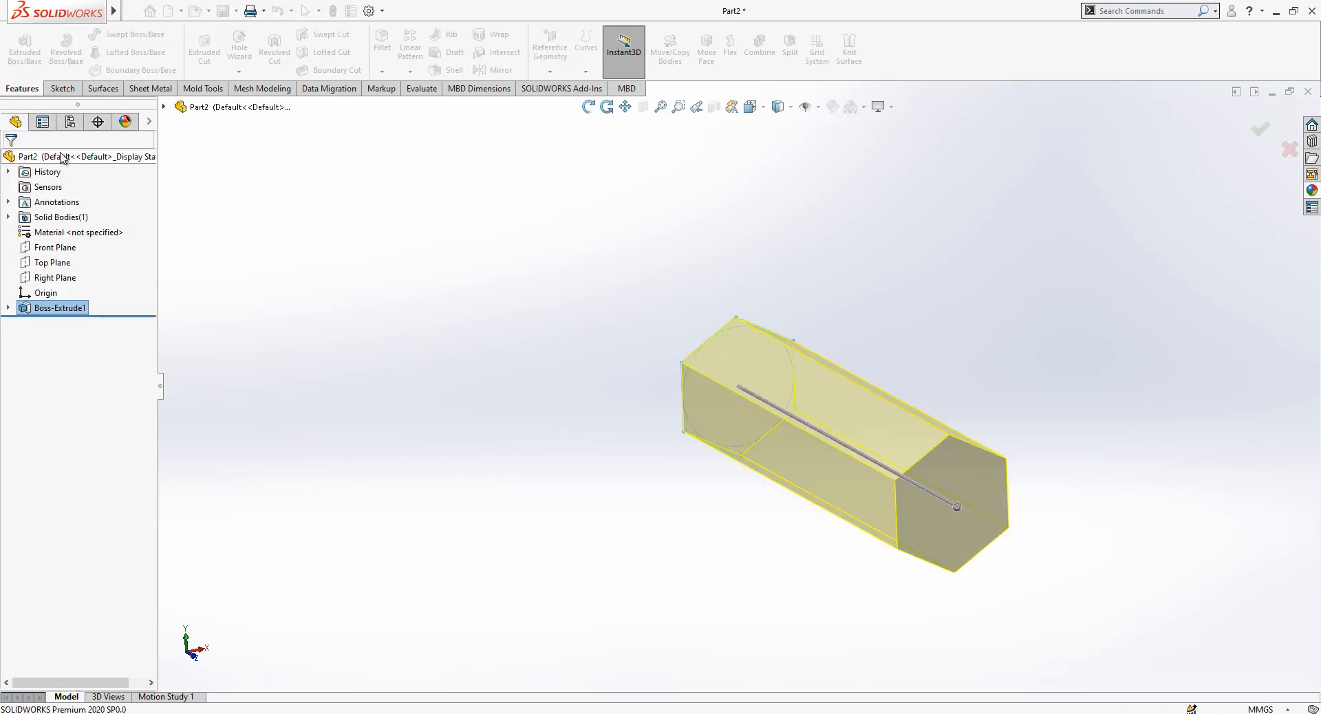
left_click(267, 273)
middle_click_drag(458, 316, 472, 331)
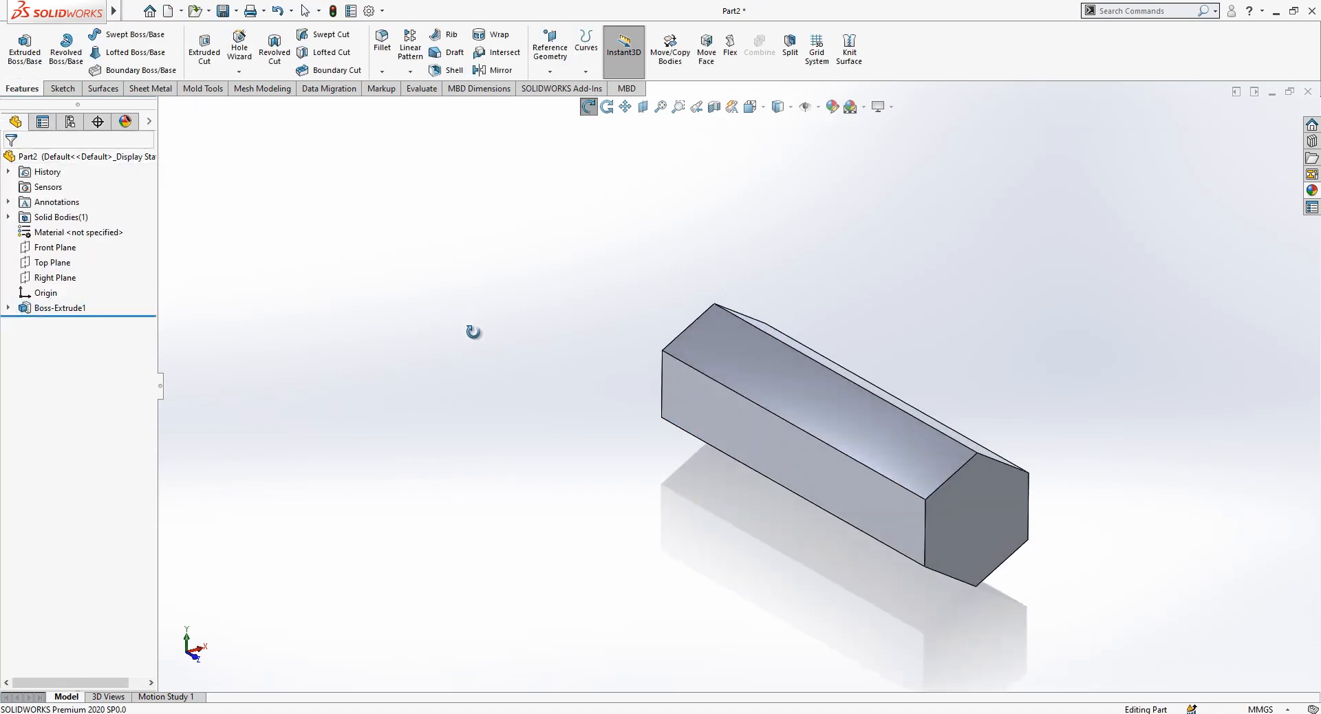
- Sketch a circle centred on the origin on the prism's front end face and make it tangent to a hexagon edge
scroll(472, 331, "down", 1)
scroll(881, 454, "up", 2)
scroll(771, 423, "up", 1)
scroll(933, 488, "down", 2)
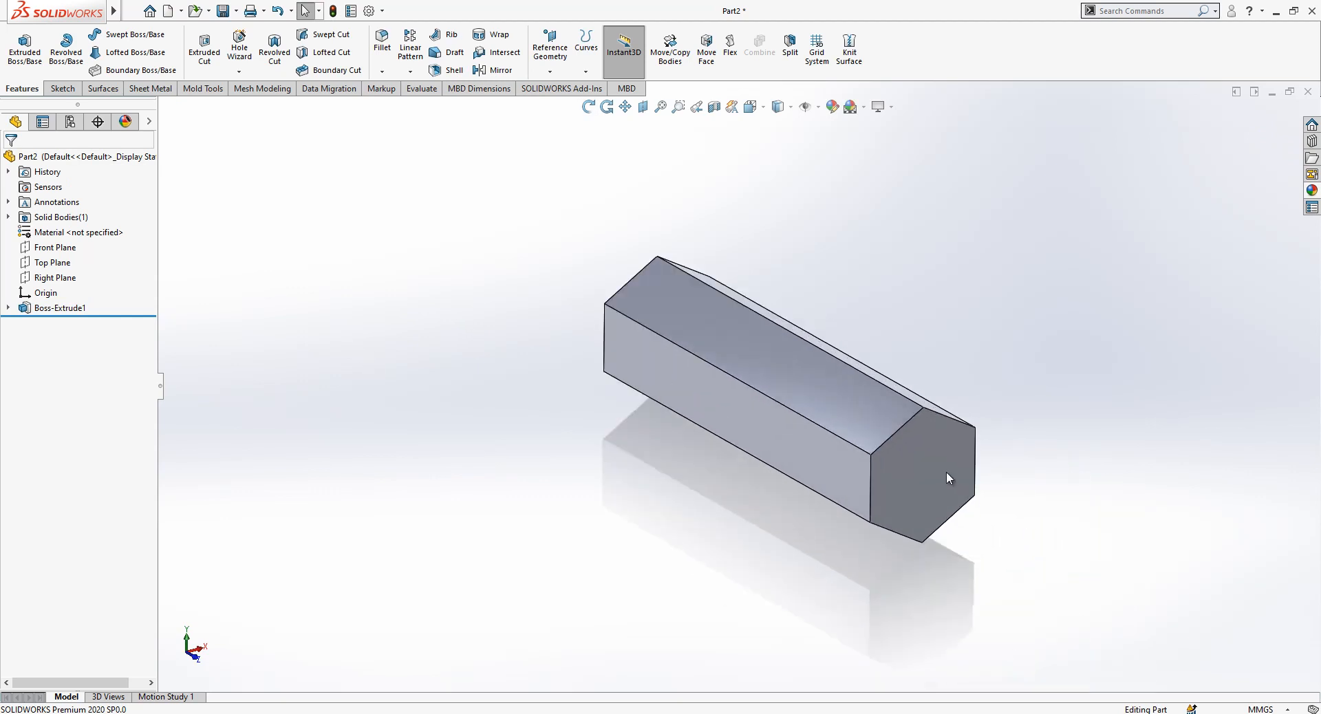
left_click(947, 472)
left_click(1004, 435)
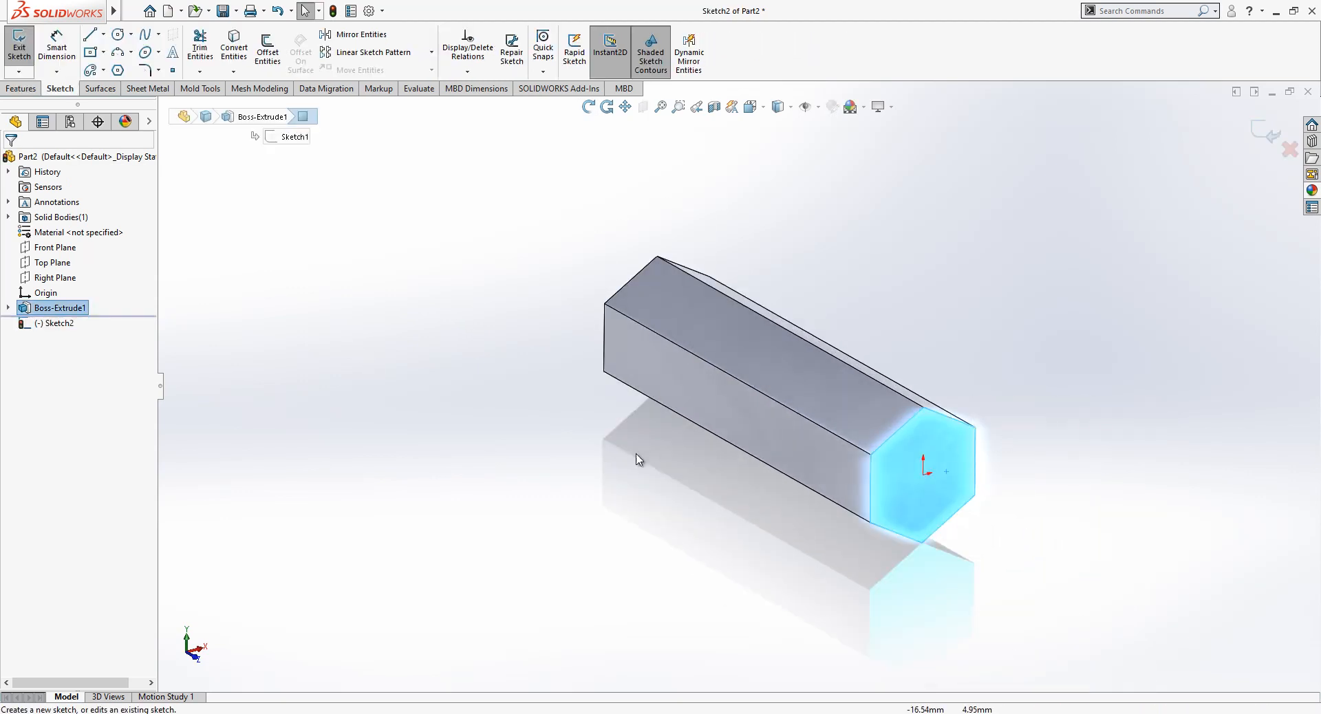
left_click(119, 38)
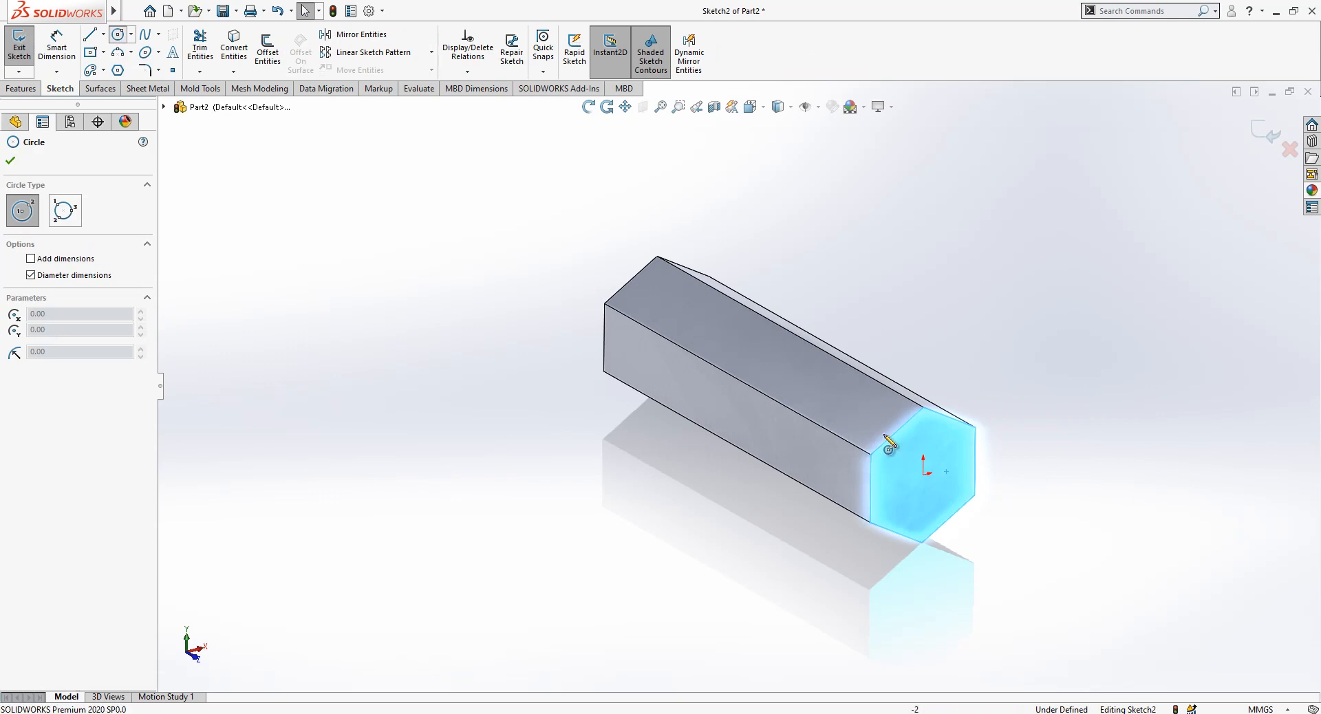
left_click(923, 475)
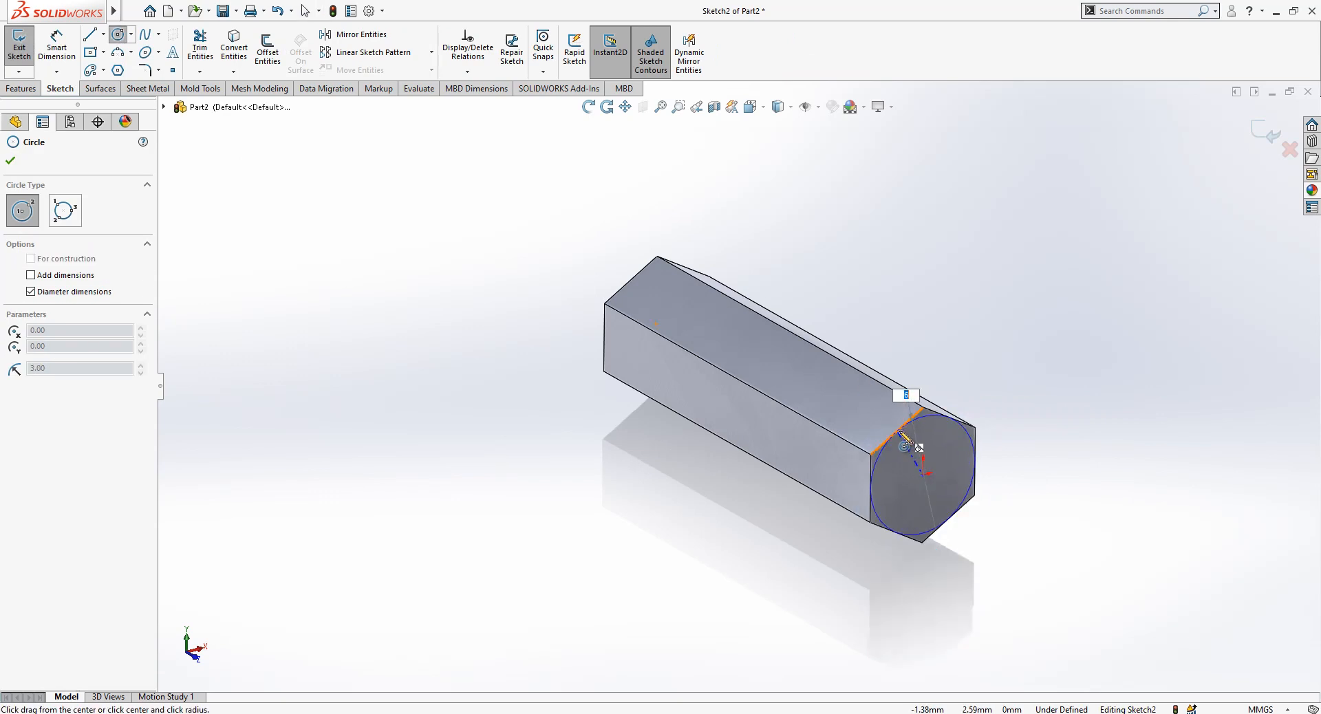
left_click(899, 430)
left_click(916, 428)
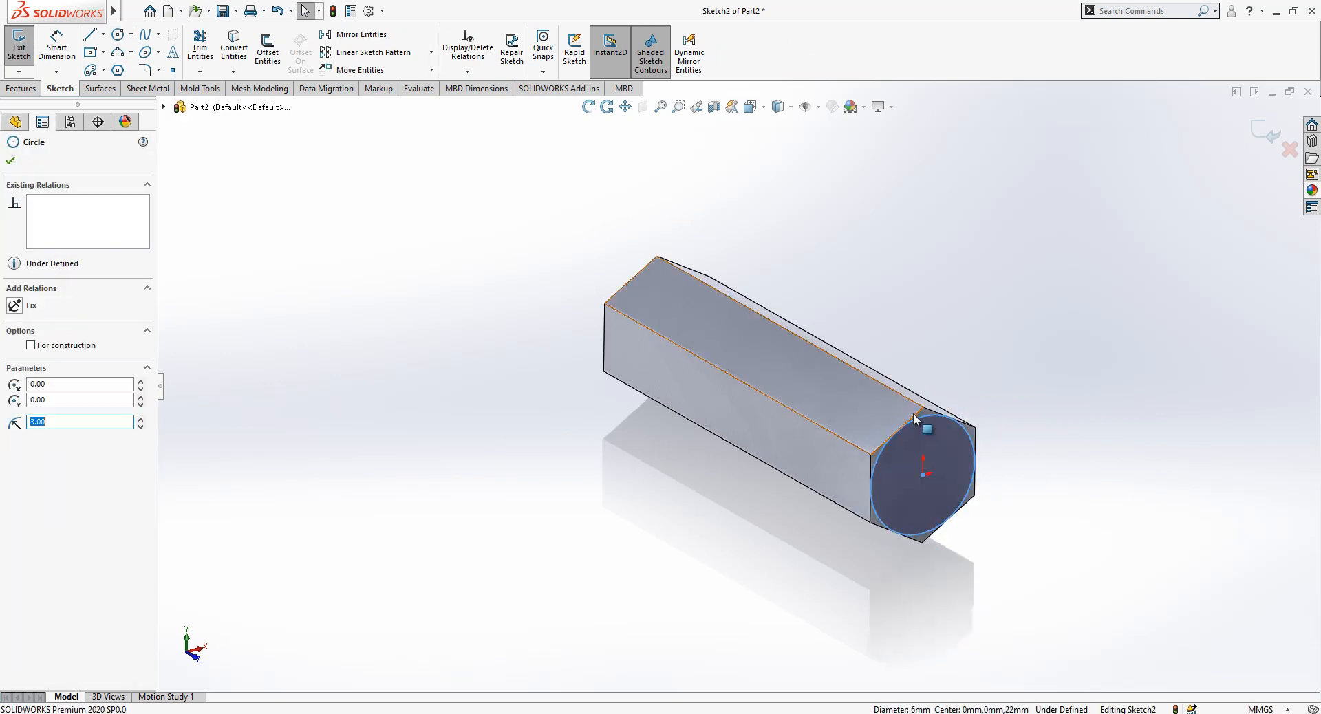
left_click(914, 416, "ctrl")
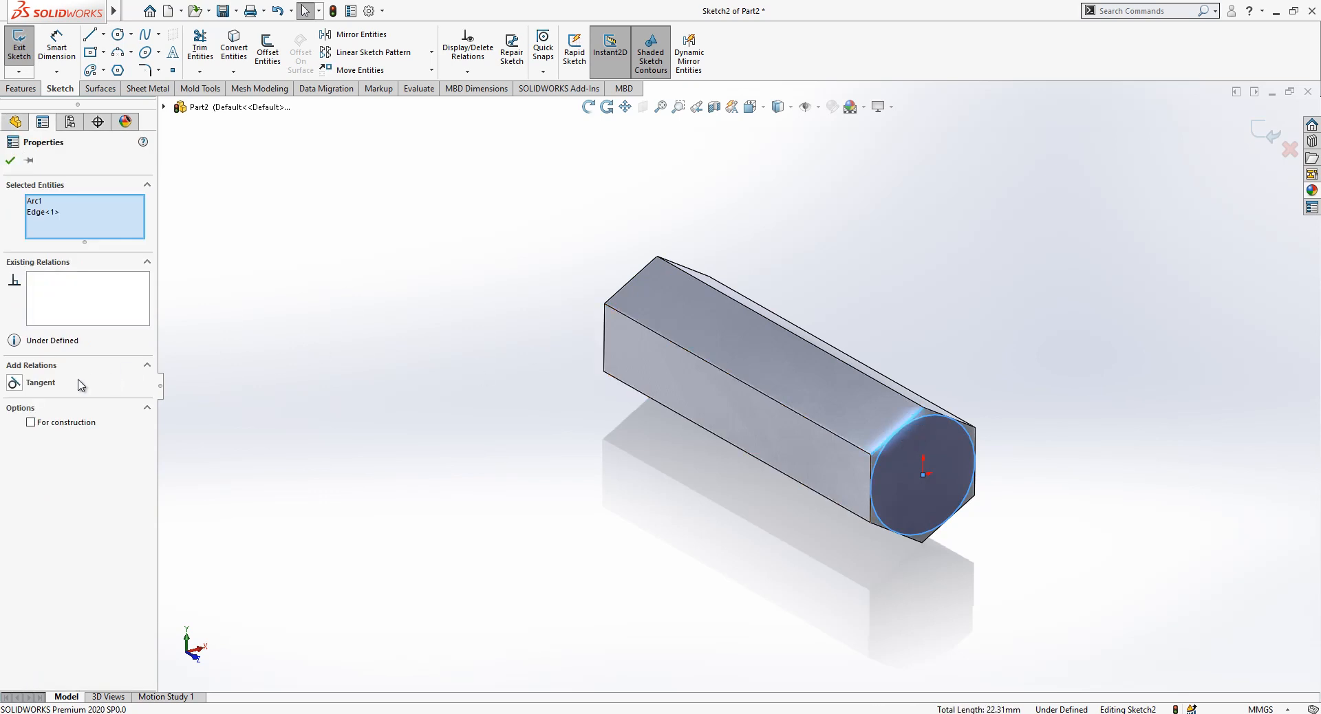
left_click(543, 424)
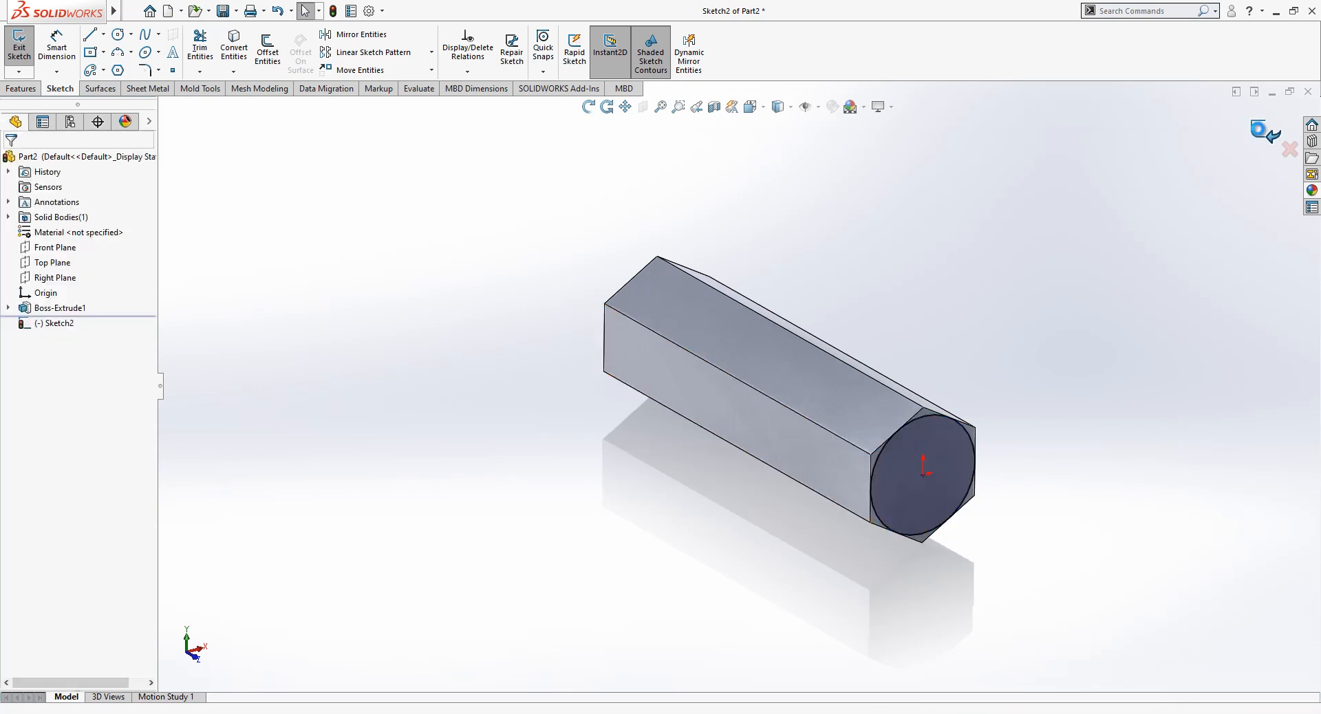
- Cut-extrude the tangent circle 22 mm blind with the side to cut flipped and a 45° draft
left_click(1264, 131)
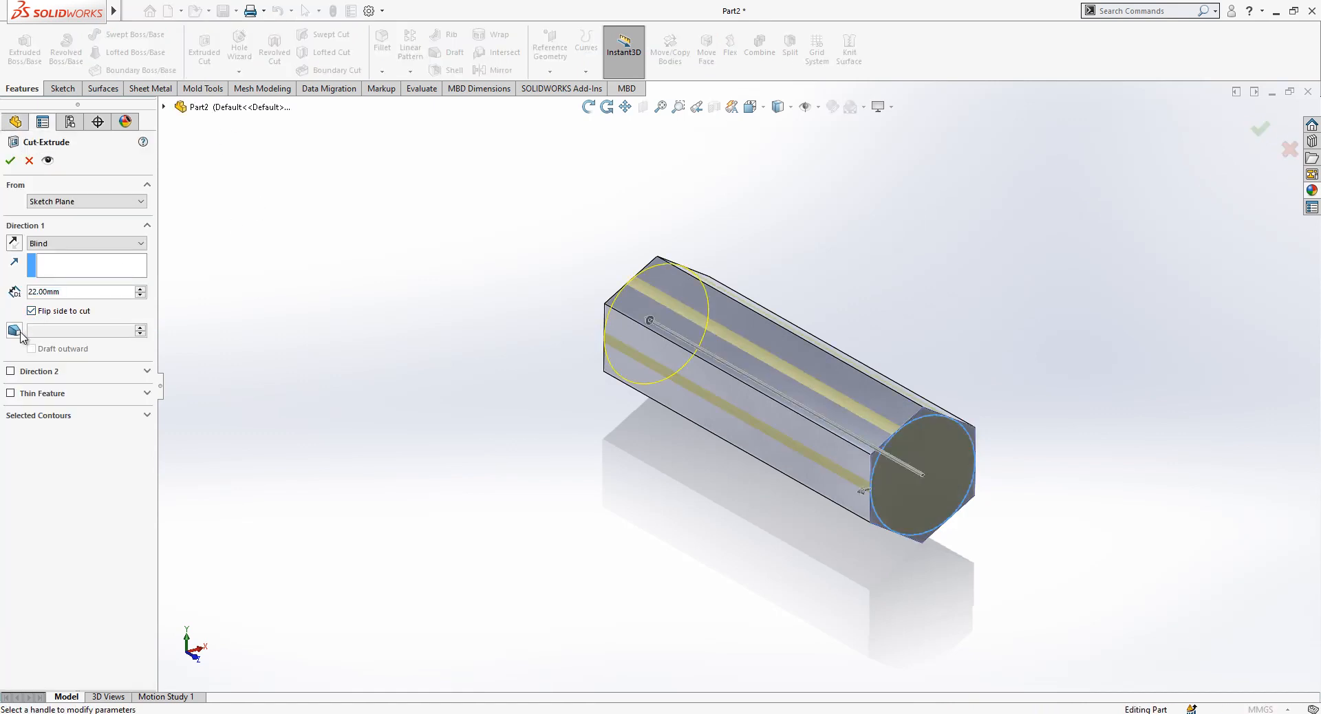
left_click(16, 331)
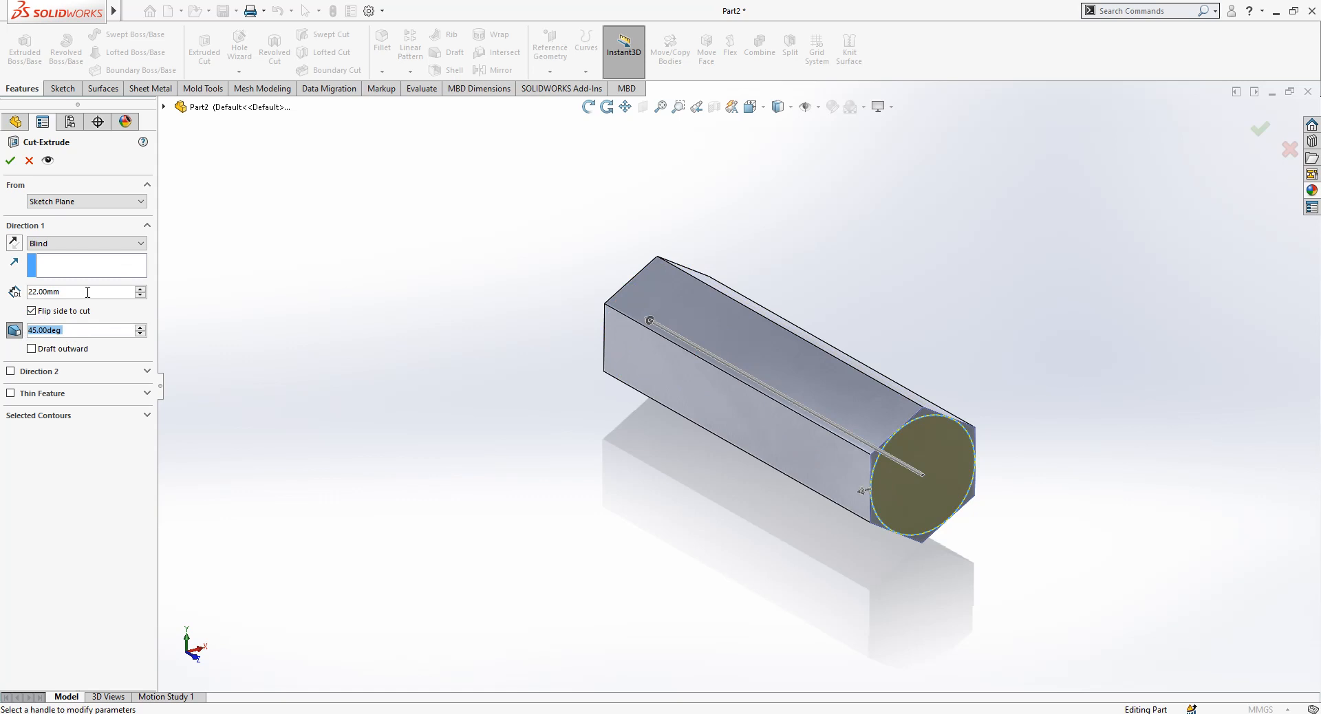
left_click(9, 163)
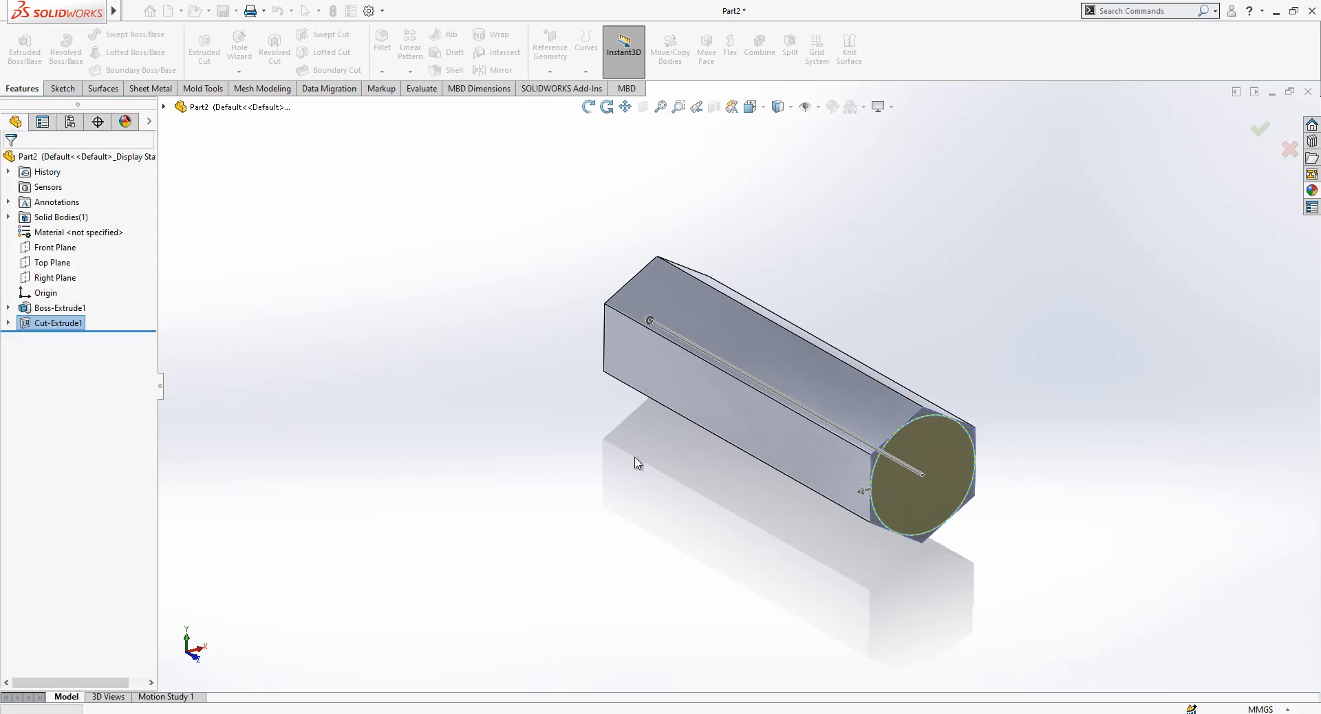
- Sketch a circle of about 2.2 mm radius, centred on the origin, on the chamfered end face
left_click(944, 464)
left_click(993, 422)
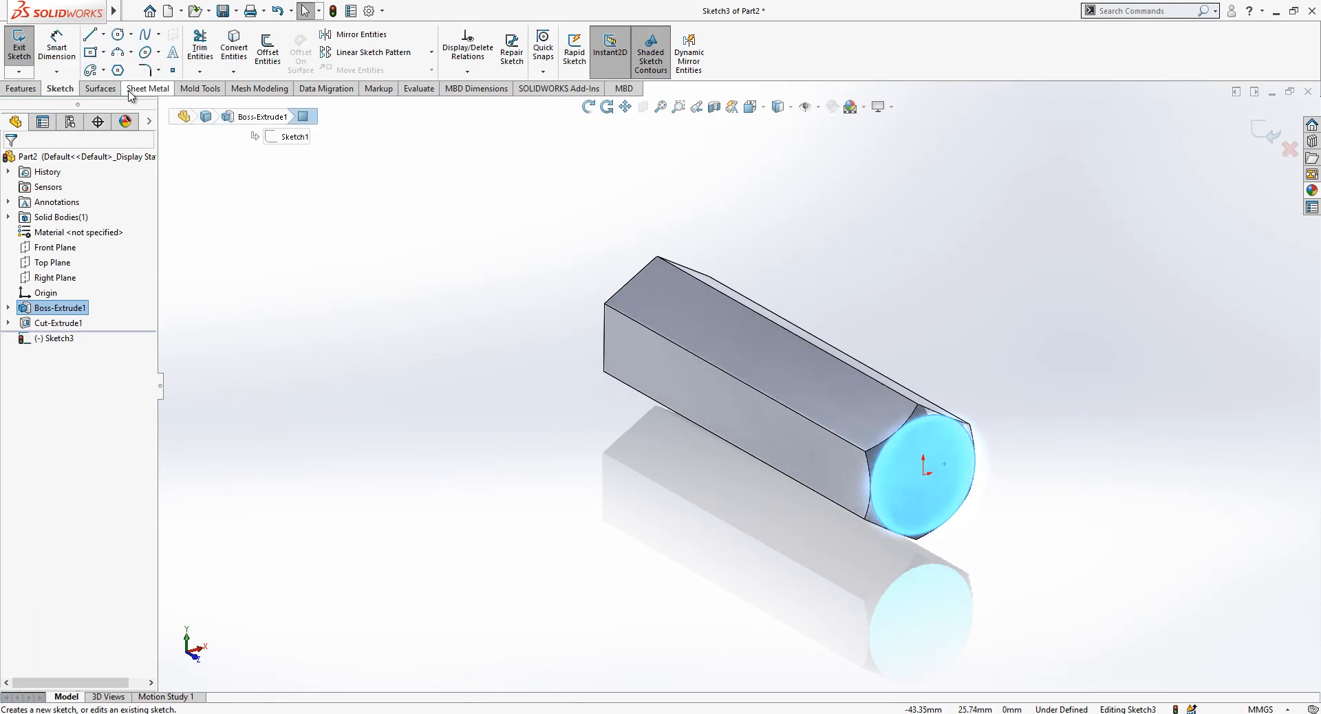
left_click(118, 37)
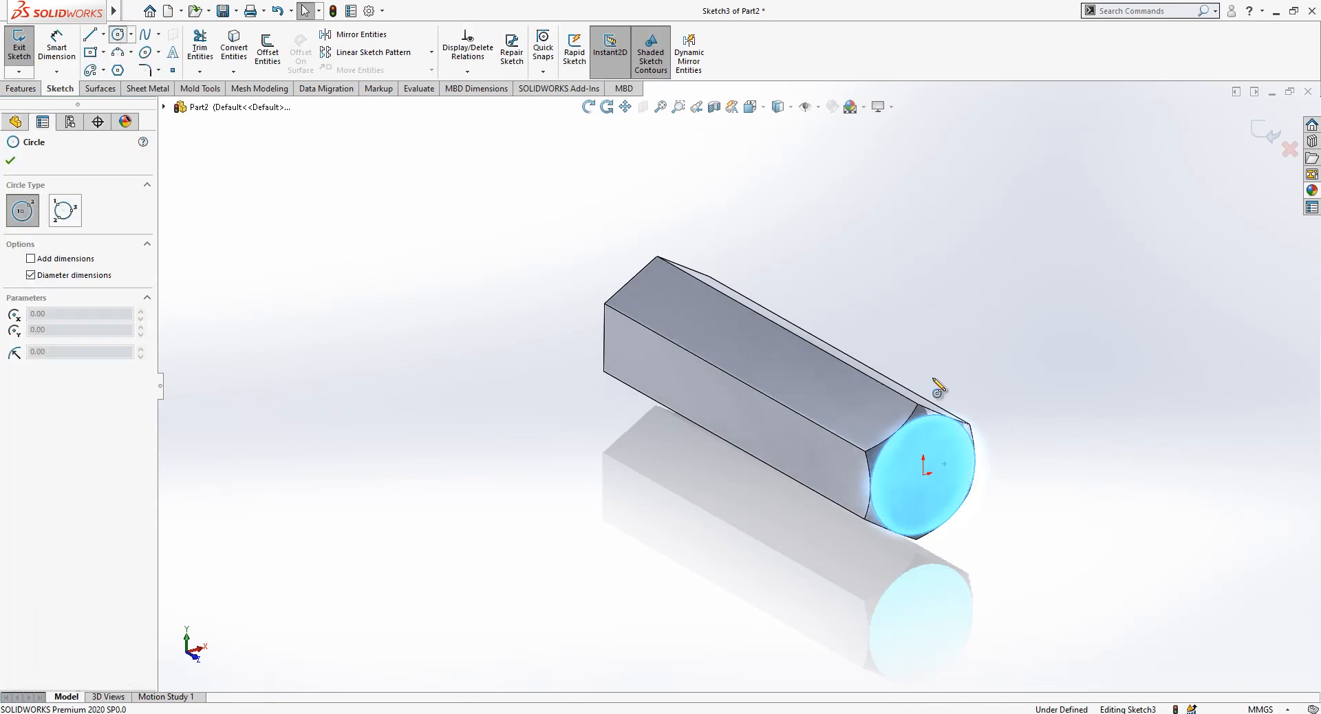
left_click(923, 475)
left_click(955, 438)
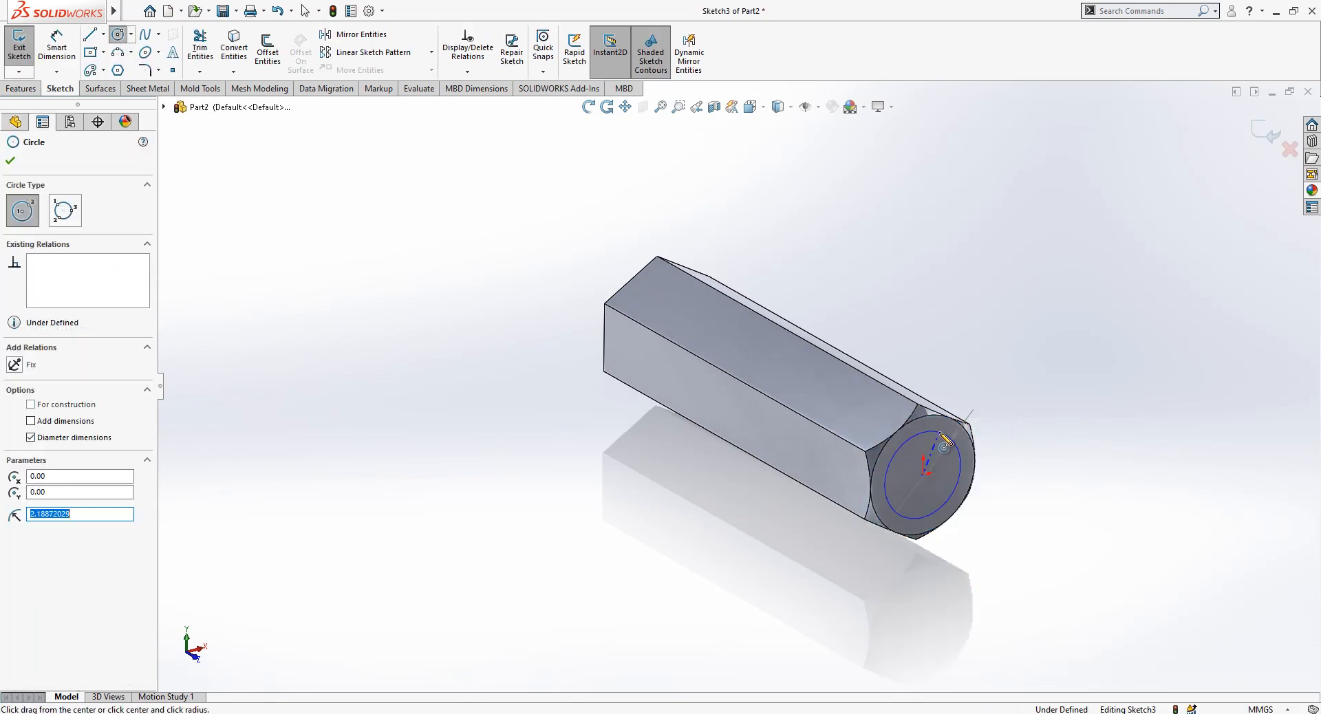
- Dimension the end-face circle's diameter as 5 mm
left_click(56, 48)
left_click(941, 448)
left_click(1035, 413)
type("5")
key("Return")
key("Escape")
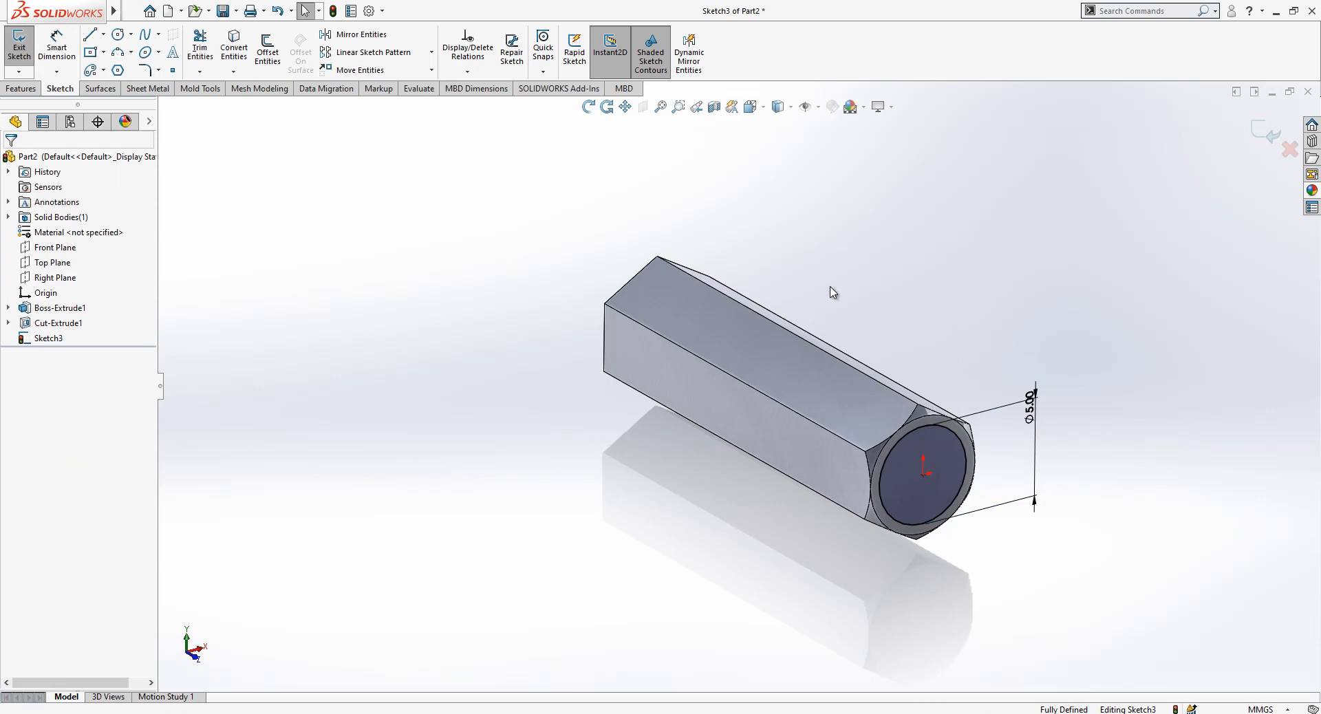
- Close the circle sketch and extrude it 10 mm outward from the end face as a blind boss
scroll(905, 302, "up", 2)
scroll(869, 346, "down", 1)
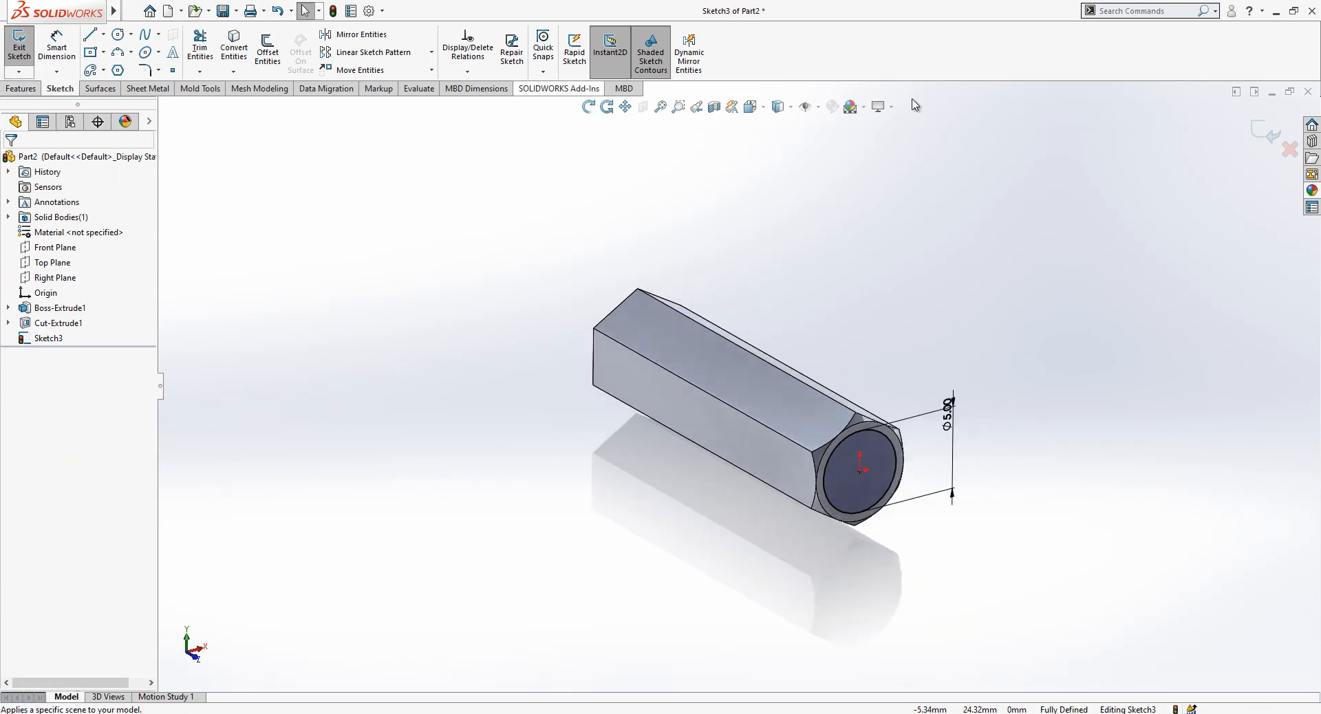
left_click(1263, 131)
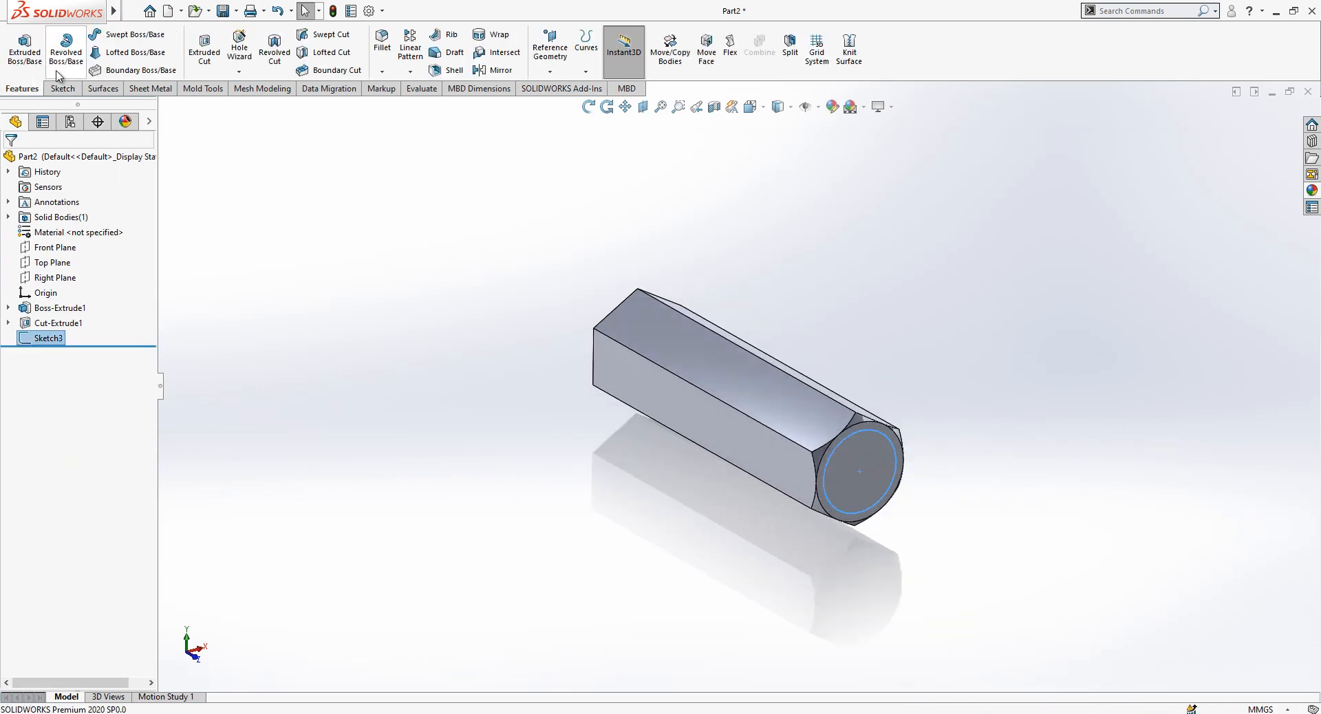
type("10")
key("Return")
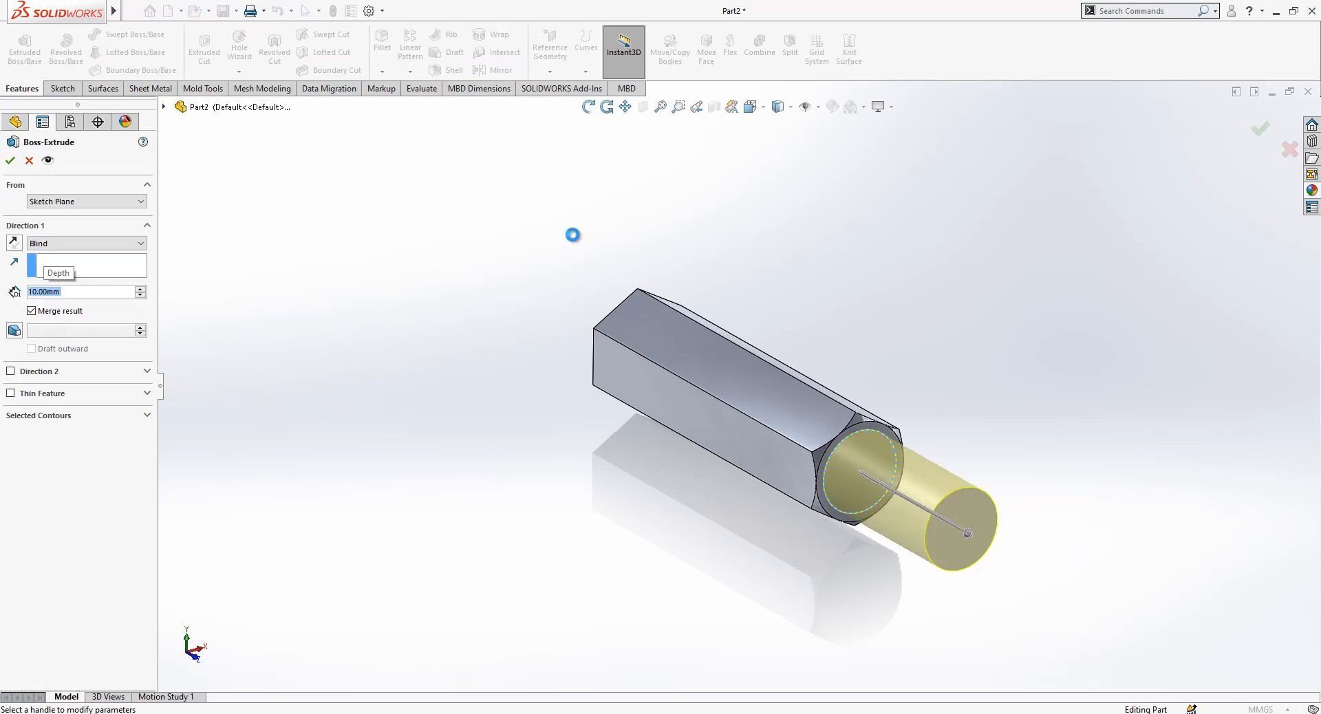
key("Return")
- On the Right Plane, sketch a horizontal construction line along the part's axis from the cylindrical shank's free end to the origin
middle_click_drag(747, 361, 764, 413)
left_click(578, 396)
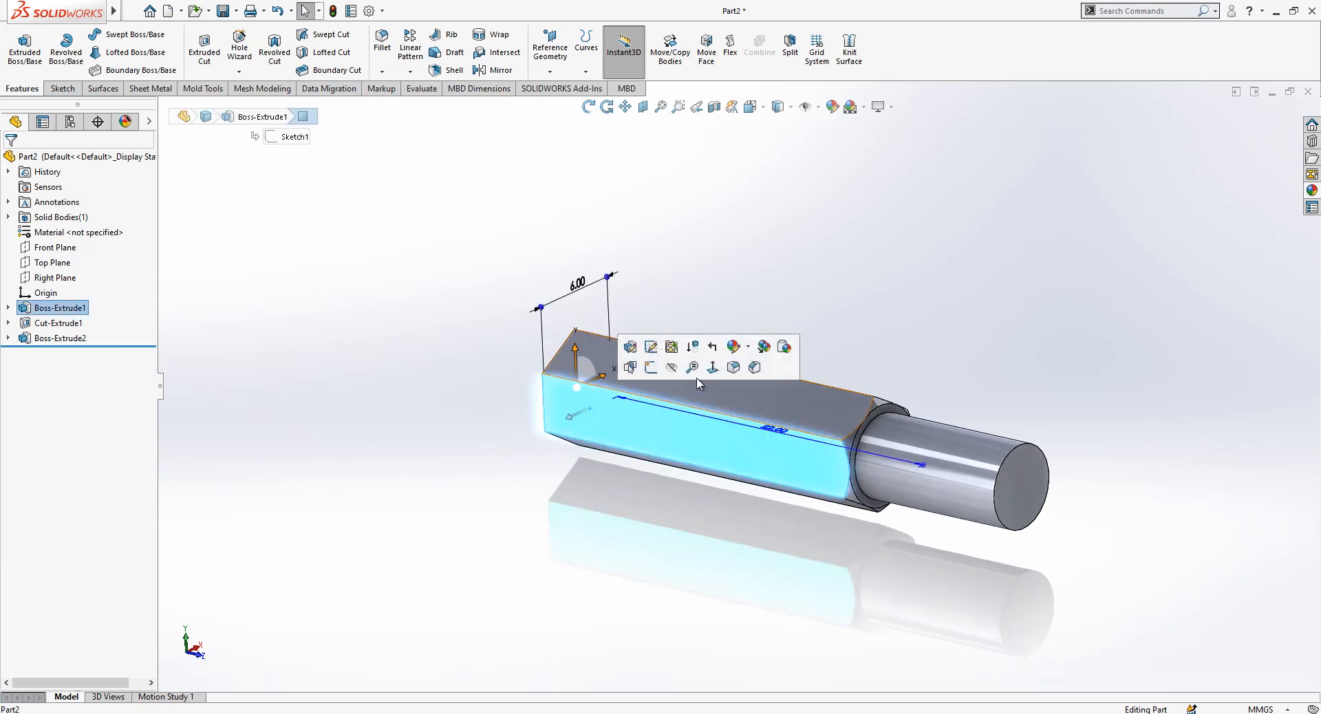
left_click(713, 368)
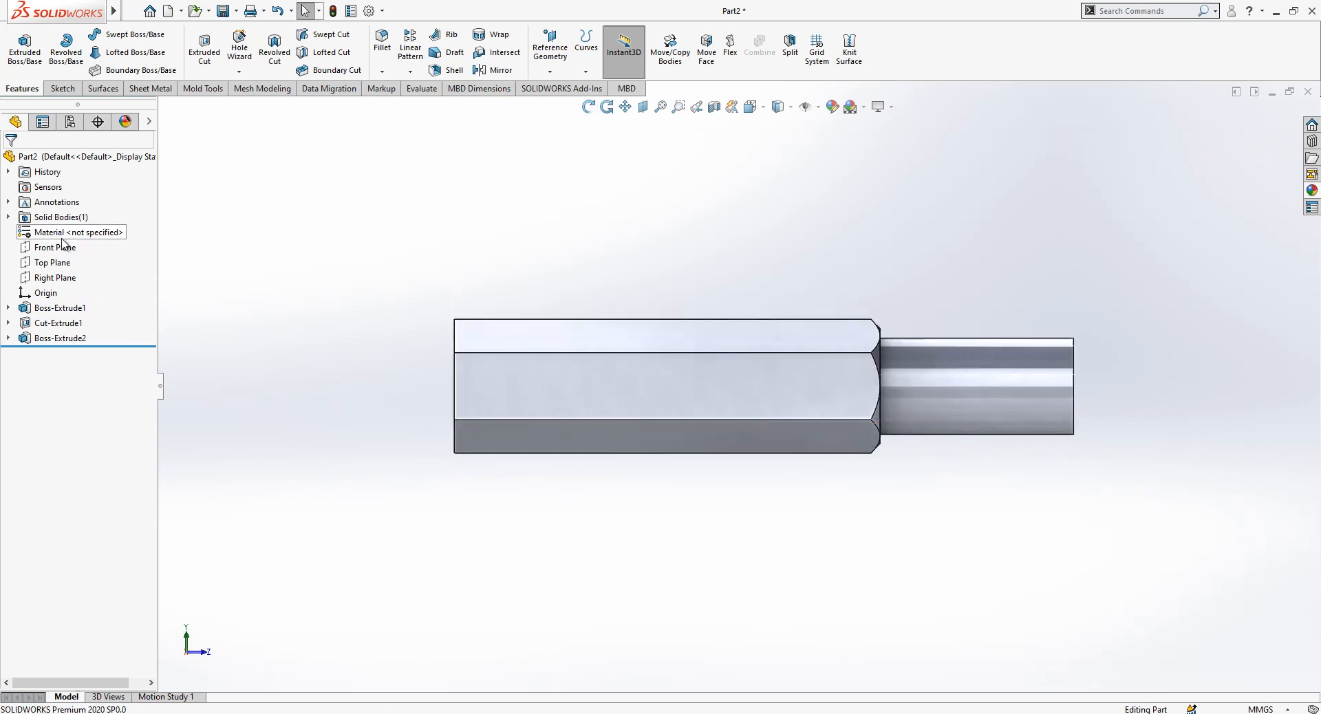
left_click(55, 277)
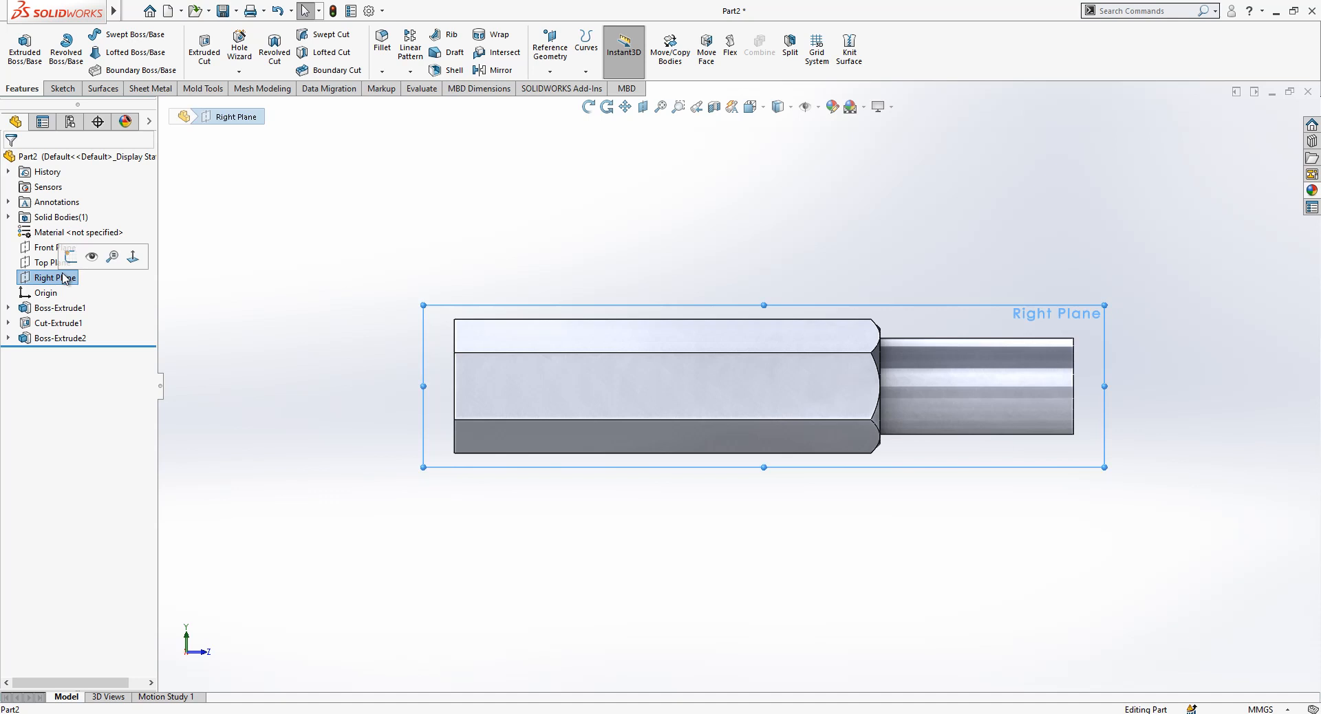
left_click(71, 257)
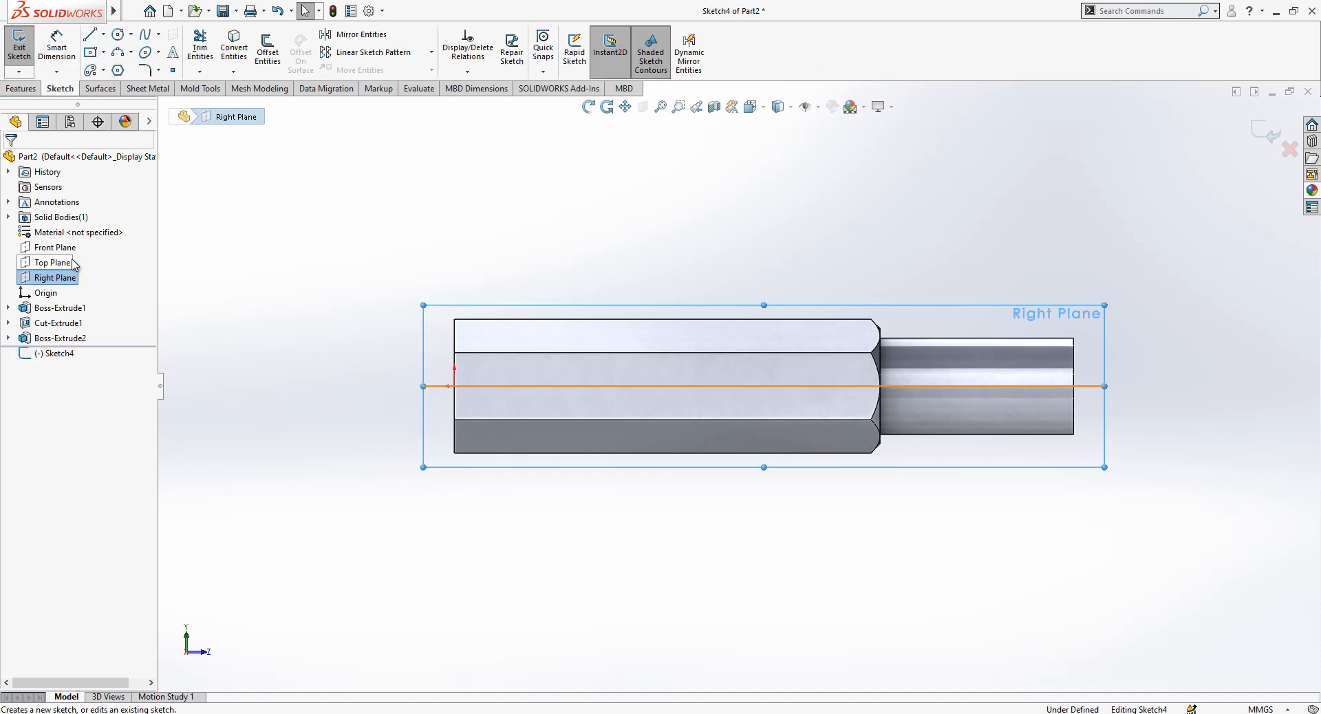
left_click(94, 36)
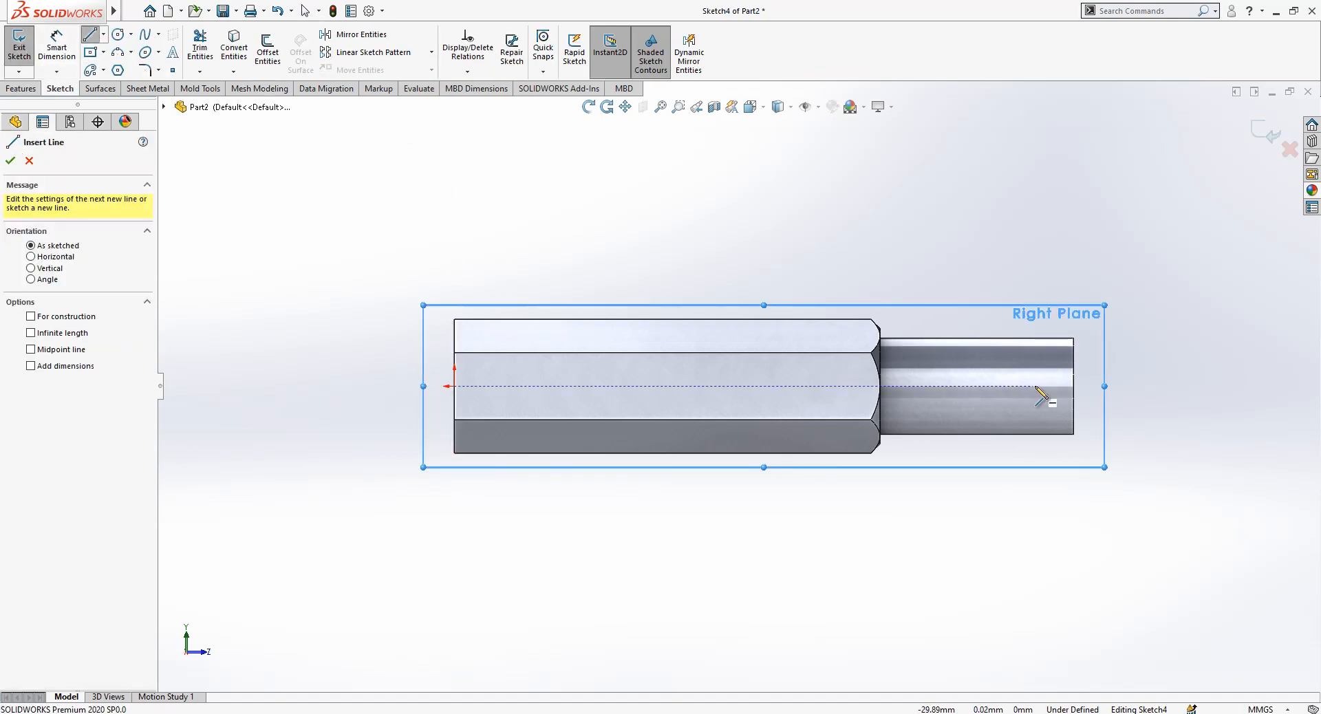
left_click(1073, 386)
left_click(454, 386)
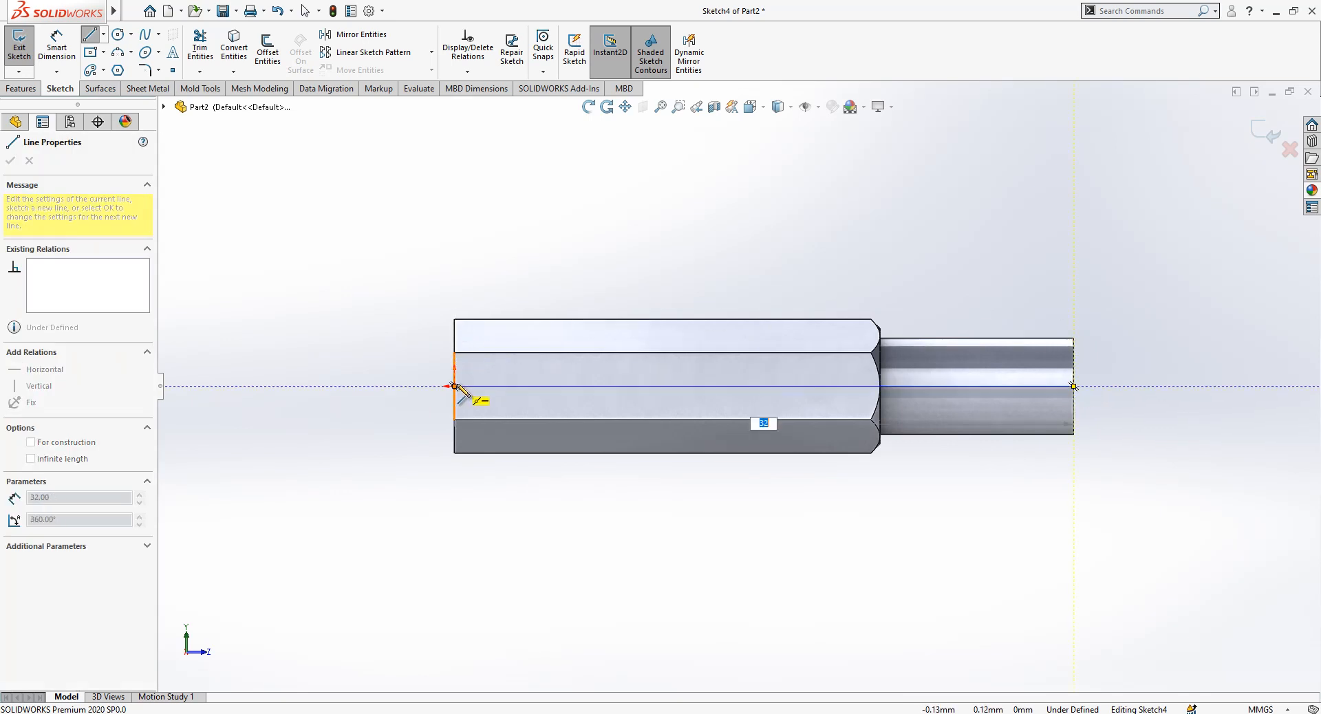
key("Escape")
left_click(544, 386)
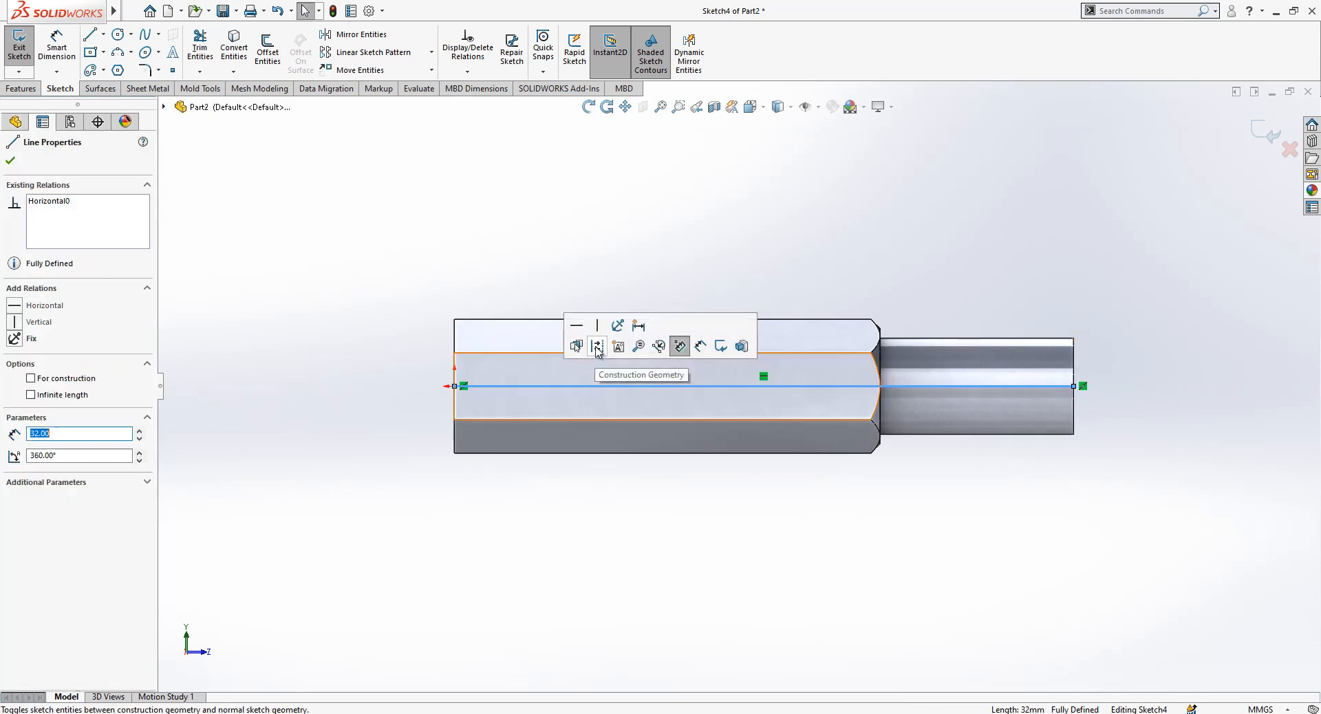
left_click(681, 345)
- Sketch a line about 8.7 mm long along the shank's upper edge to its free-end corner and continue it vertically down the end face to just above the axis
scroll(1107, 347, "down", 1)
scroll(1107, 347, "down", 1)
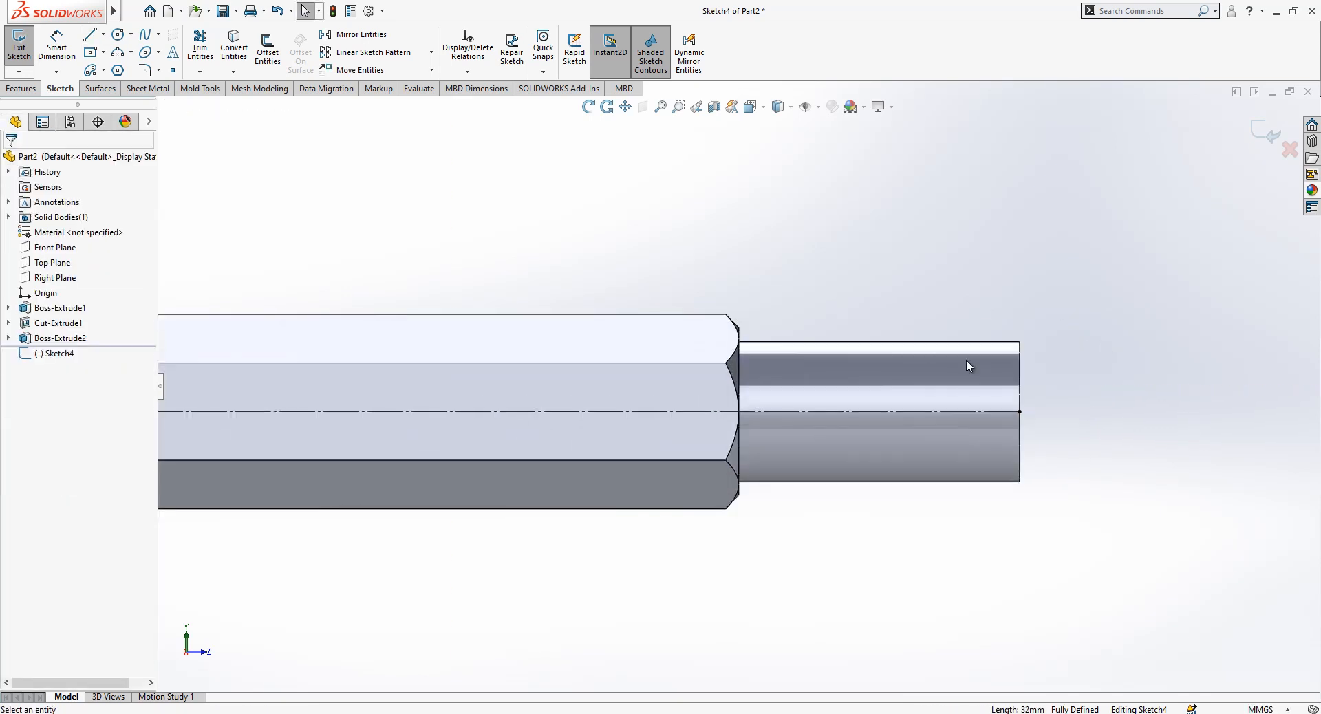
left_click(89, 36)
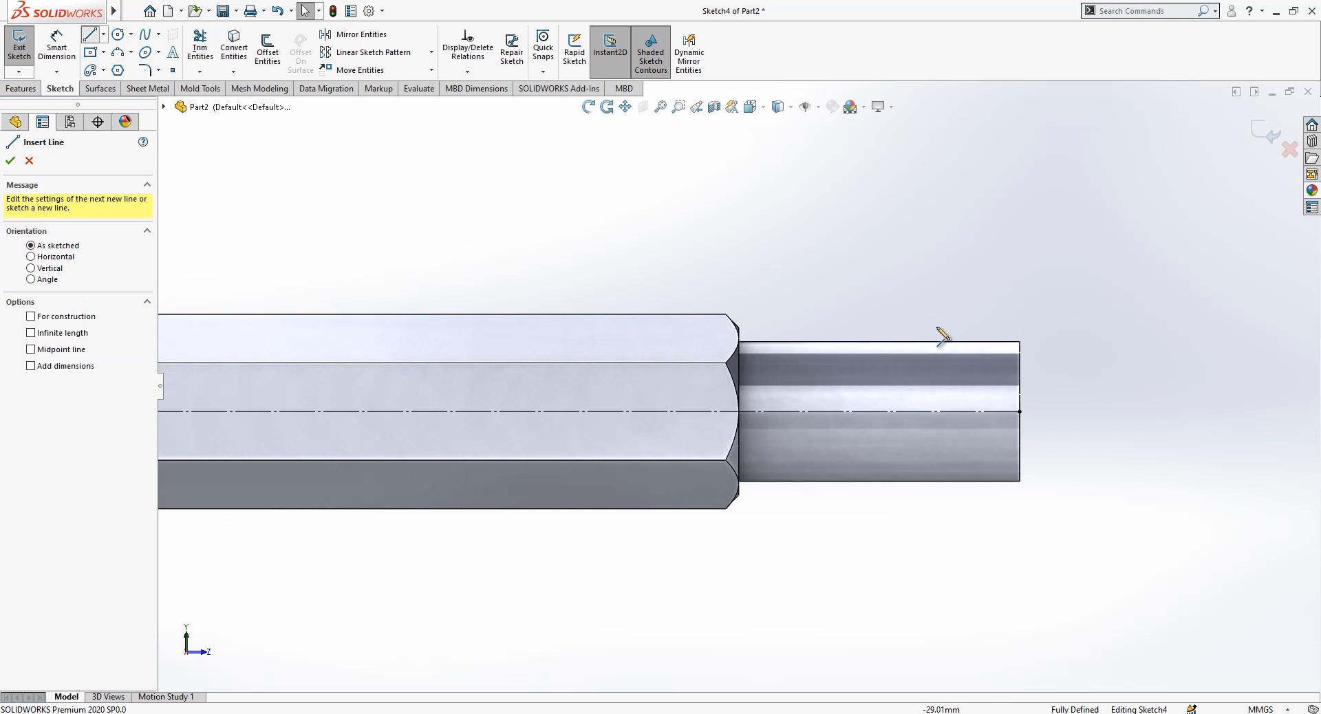
left_click(777, 342)
left_click(1019, 342)
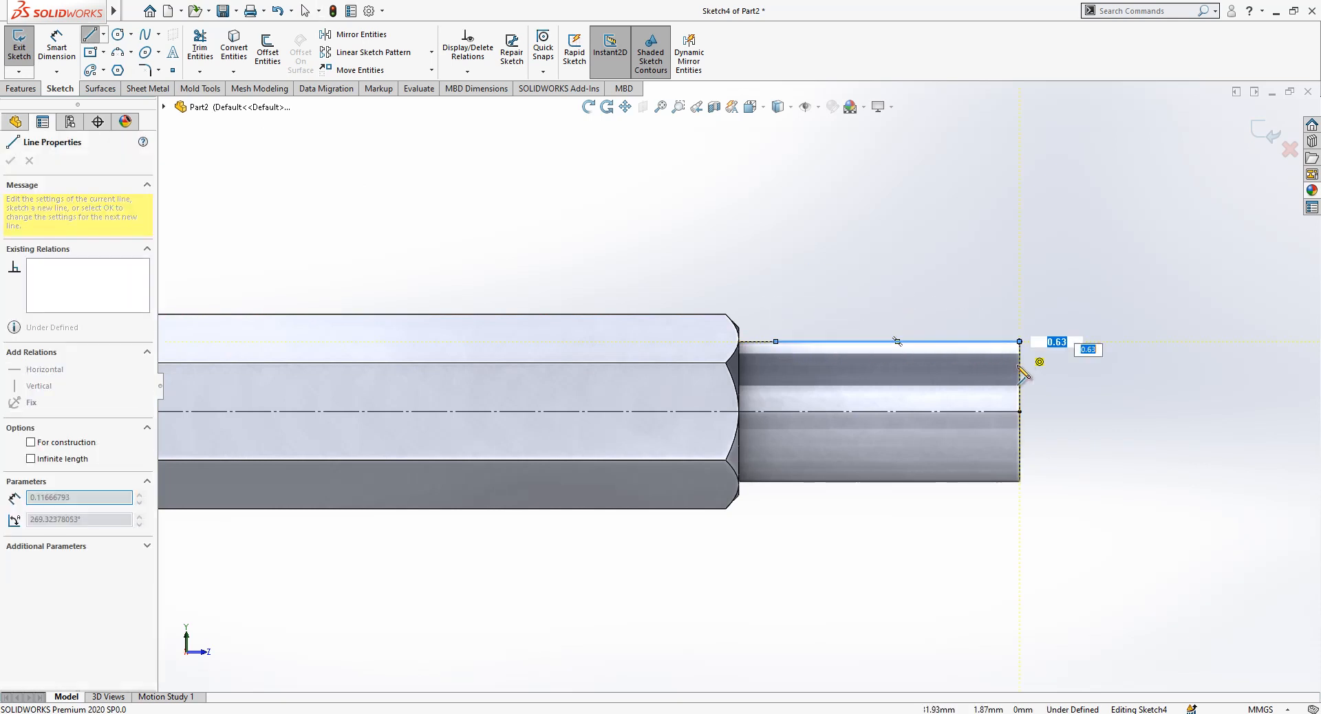
left_click(1020, 398)
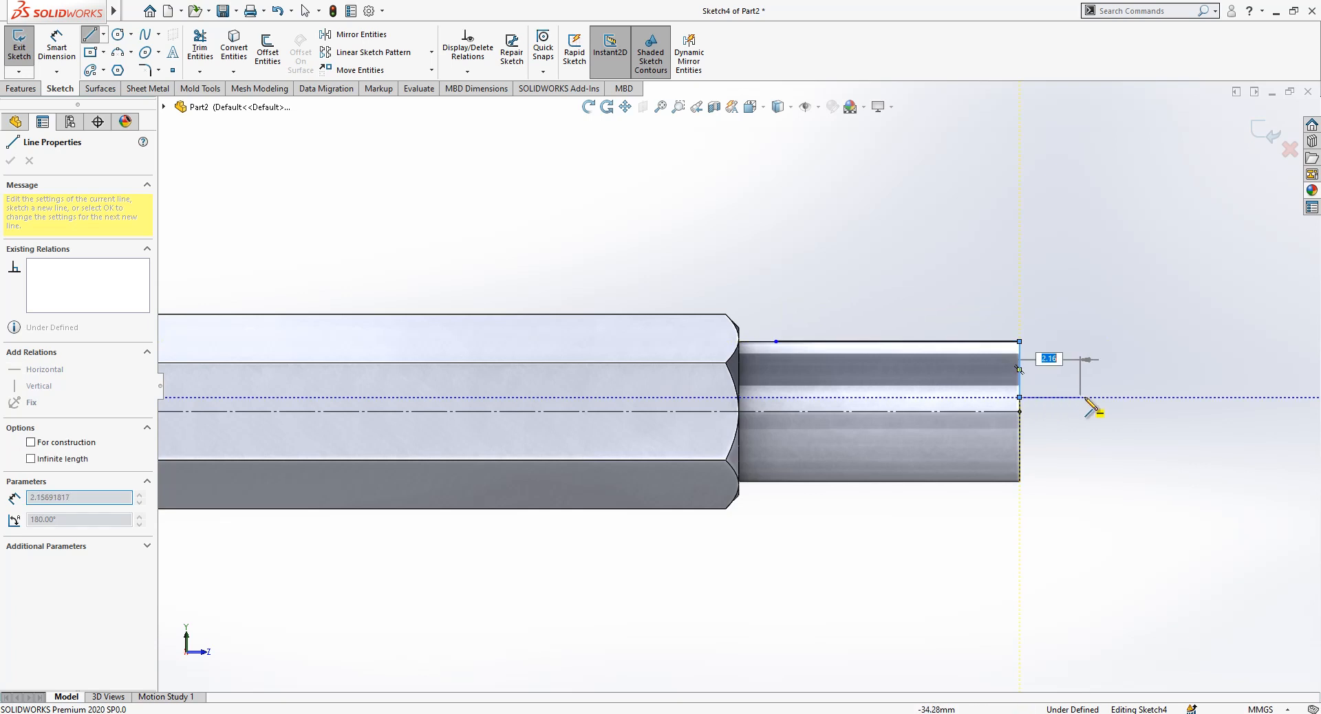
- Continue with a horizontal line about 2.8 mm long outward from the end face and convert it to construction geometry
double_click(1099, 397)
key("Escape")
left_click(1078, 399)
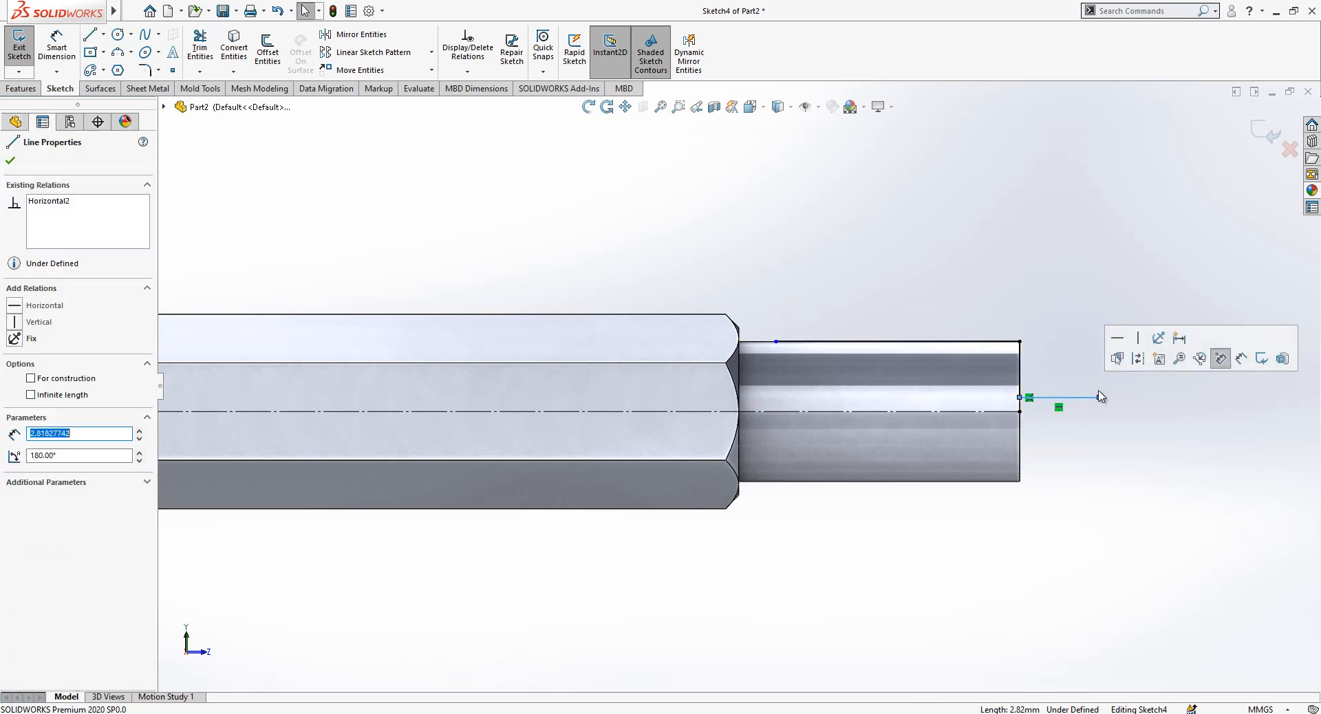
left_click(1138, 359)
left_click(1137, 390)
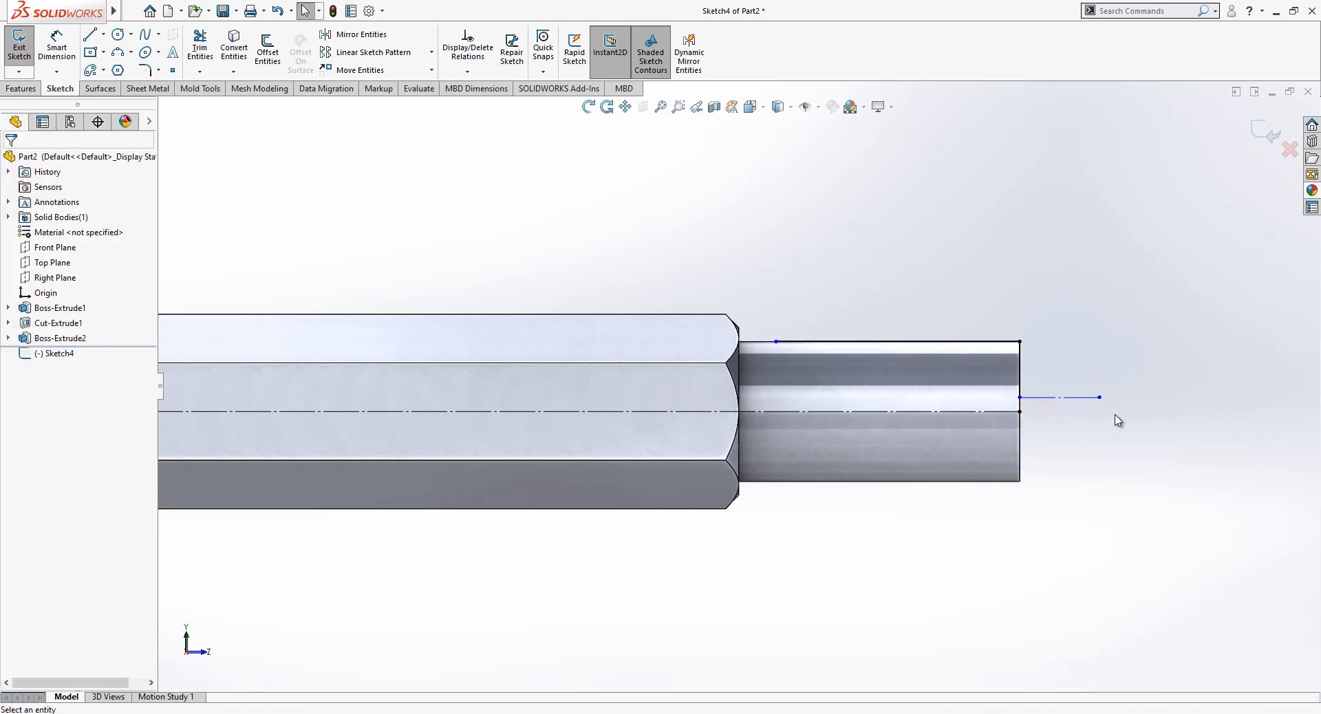
- Draw a two-point spline from the short construction line's inner end to the inner end of the upper edge line
scroll(1129, 413, "down", 2)
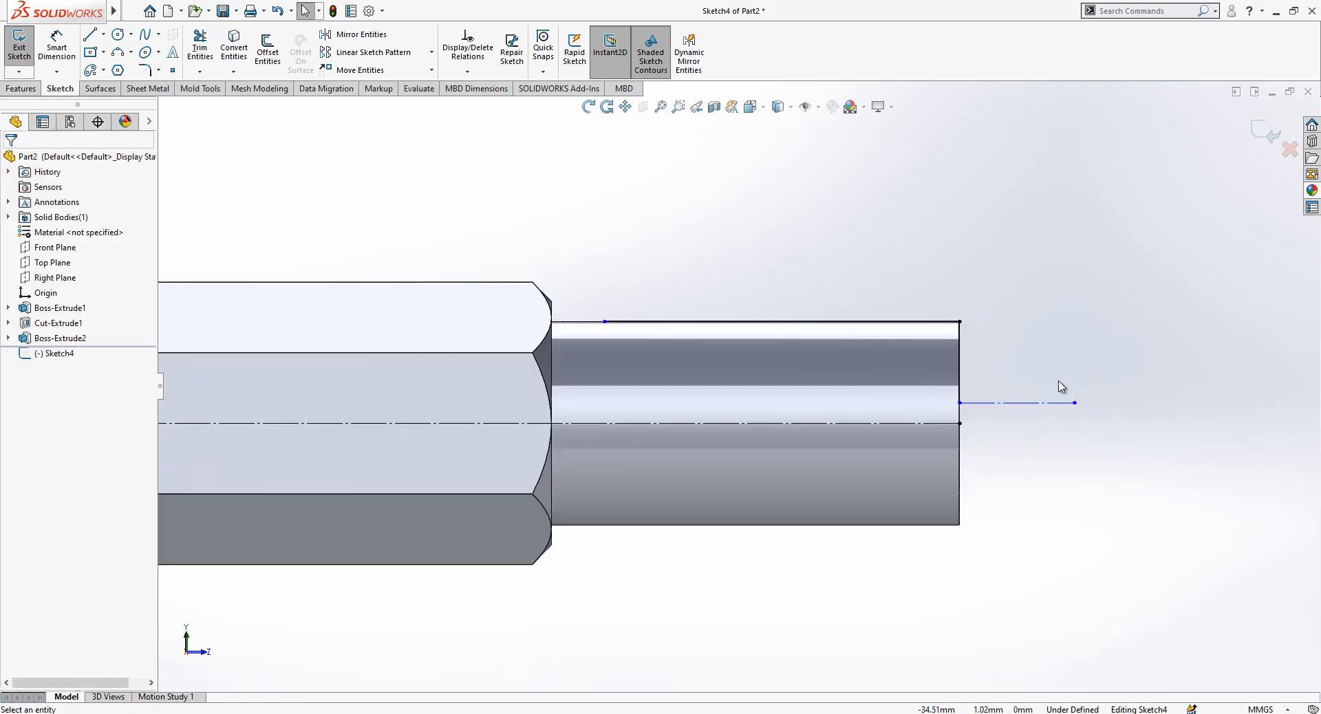
left_click(143, 34)
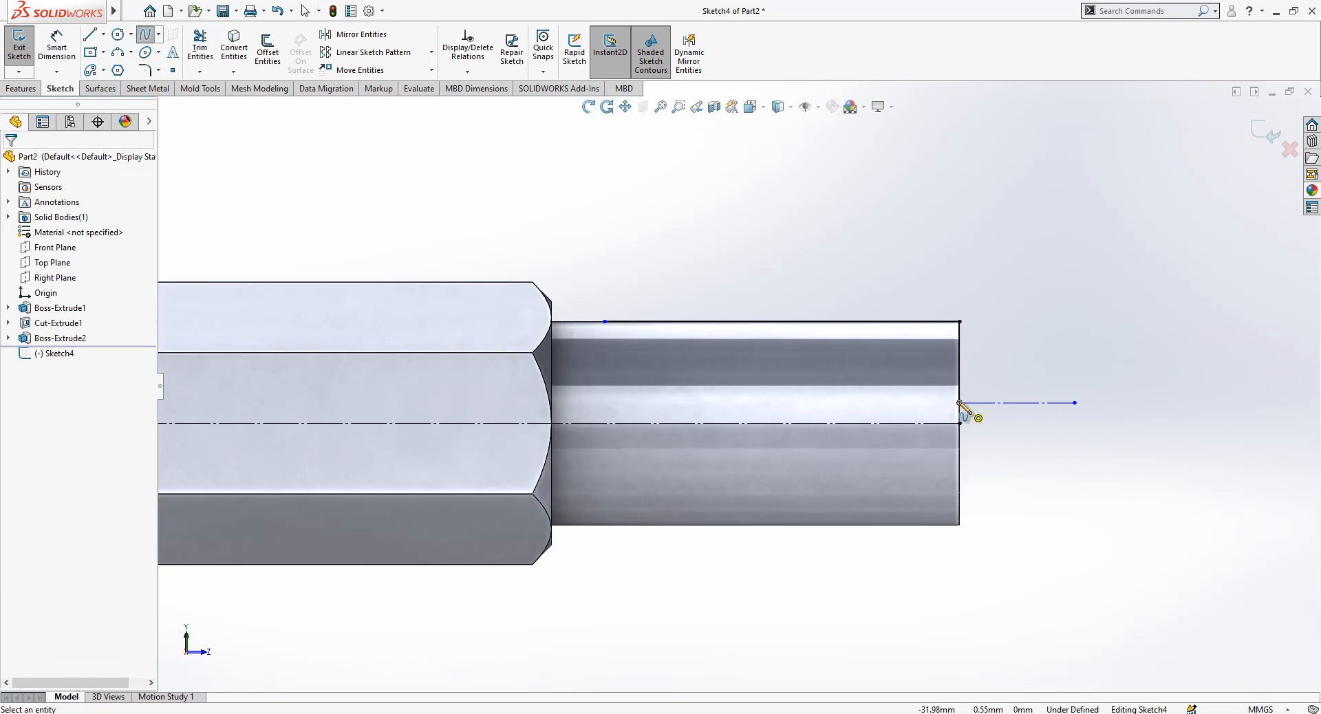
left_click(960, 403)
left_click(604, 321)
key("Escape")
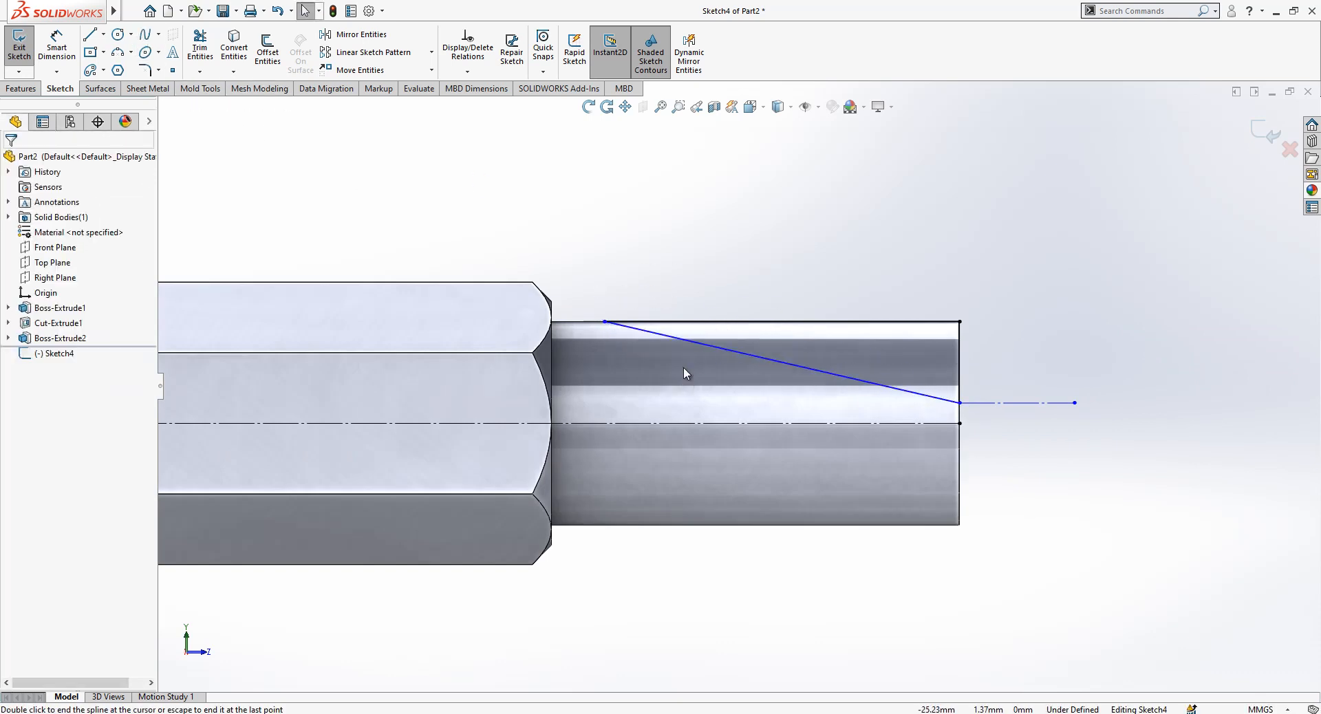
- Adjust both spline handles to form a concave curve and make the spline tangent to the short construction line
left_click(720, 351)
left_click_drag(747, 355, 682, 383)
left_click_drag(822, 403, 782, 404)
left_click(994, 404)
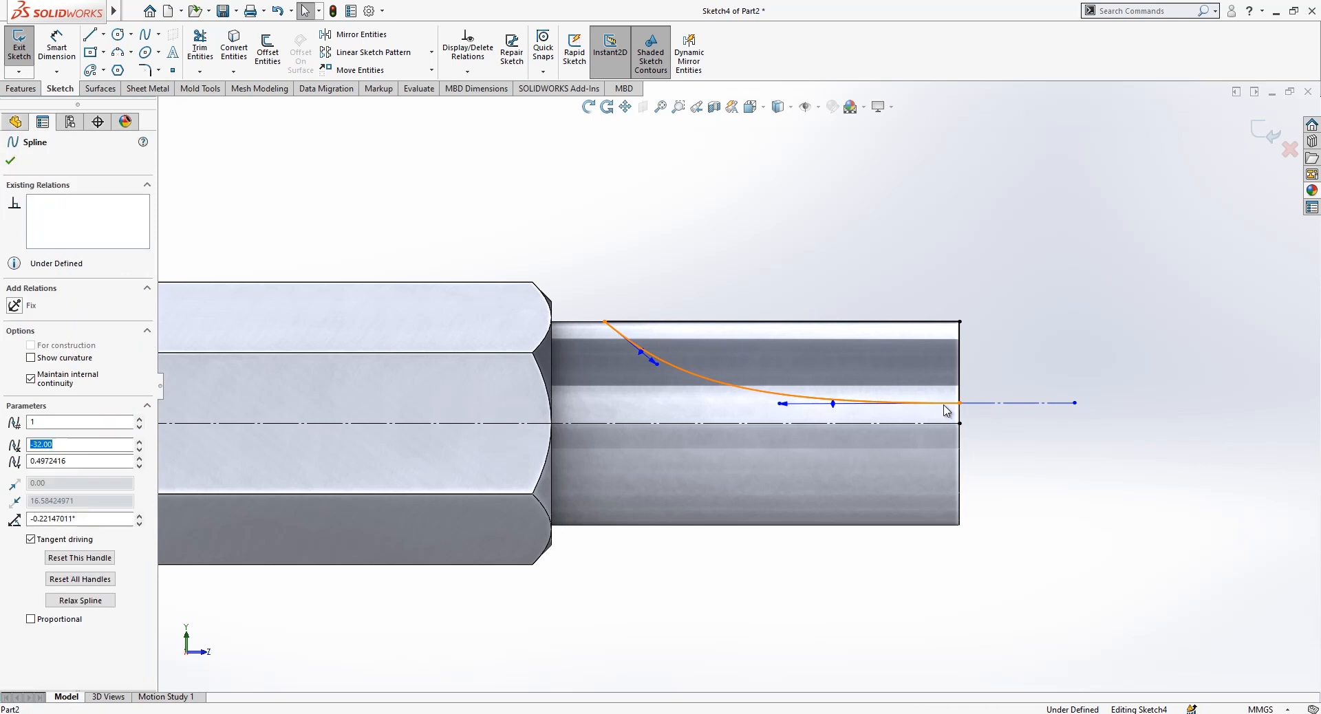
left_click(900, 404, "ctrl")
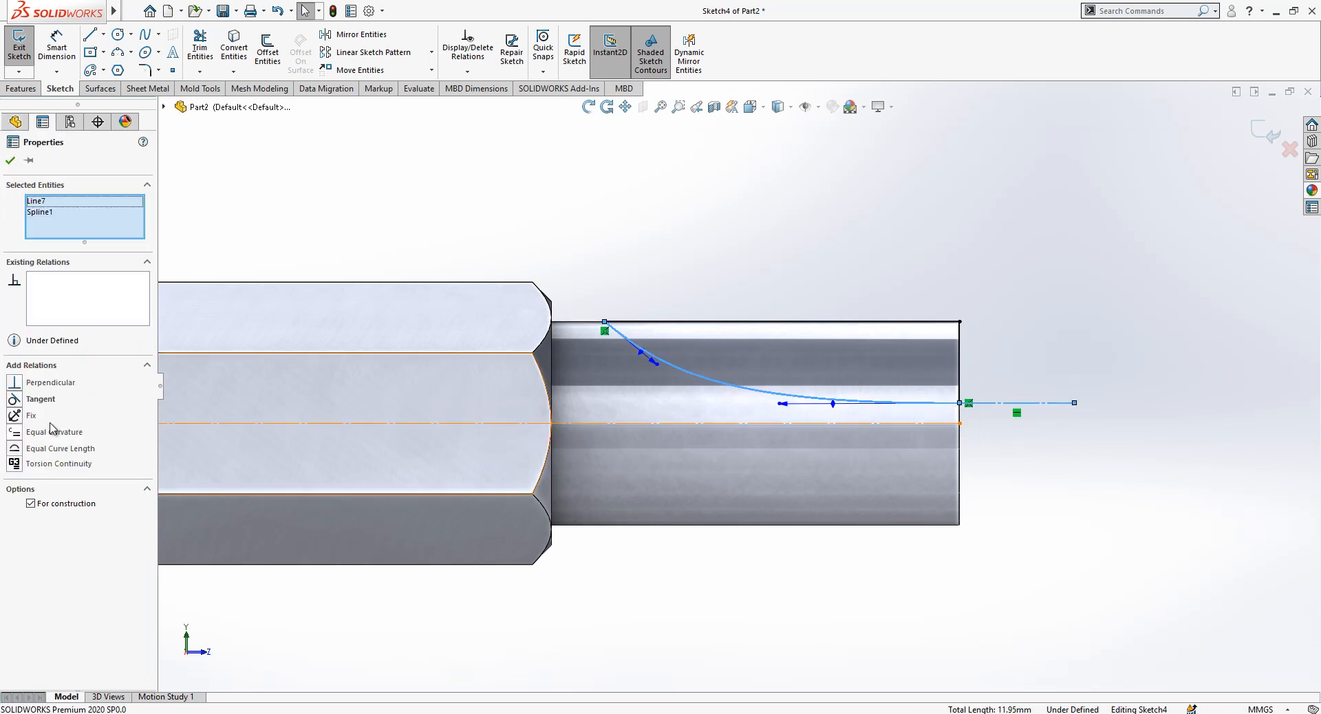
left_click(40, 399)
- Dimension the spline's tangent handle at the shank's free end as 20
left_click(56, 48)
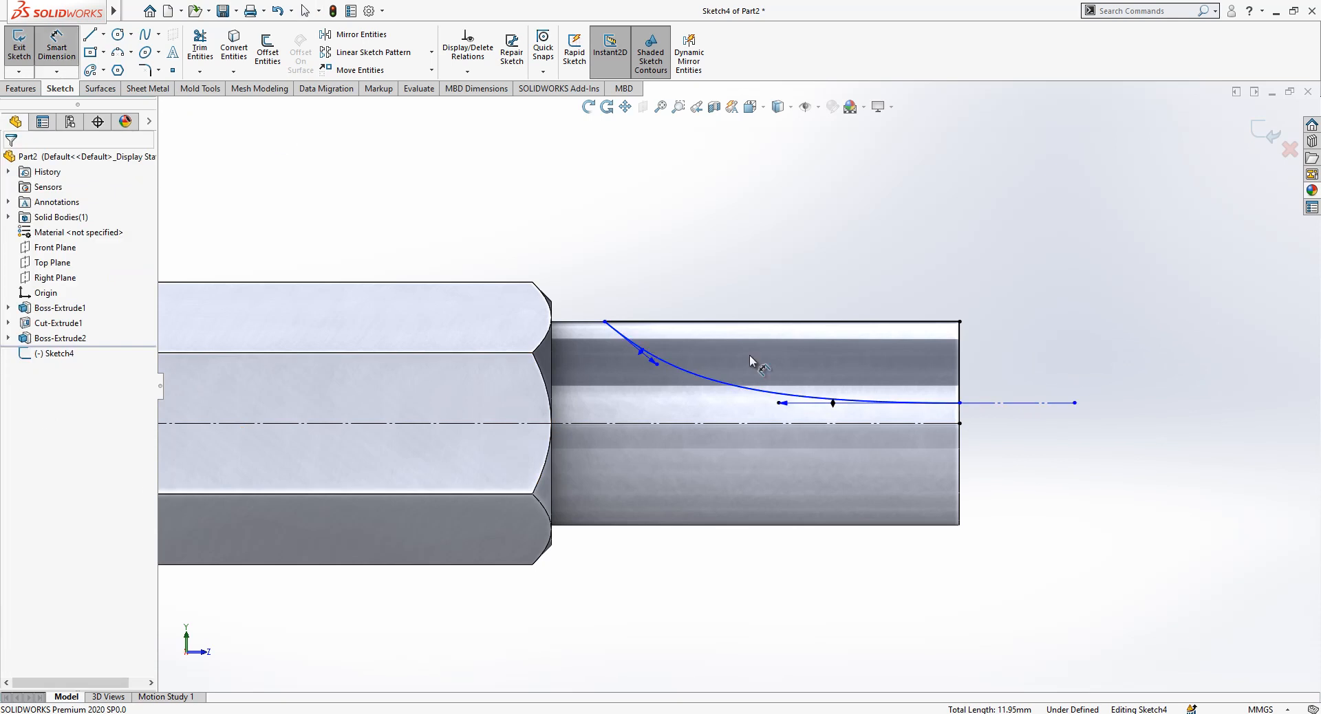
left_click(776, 337)
left_click(804, 251)
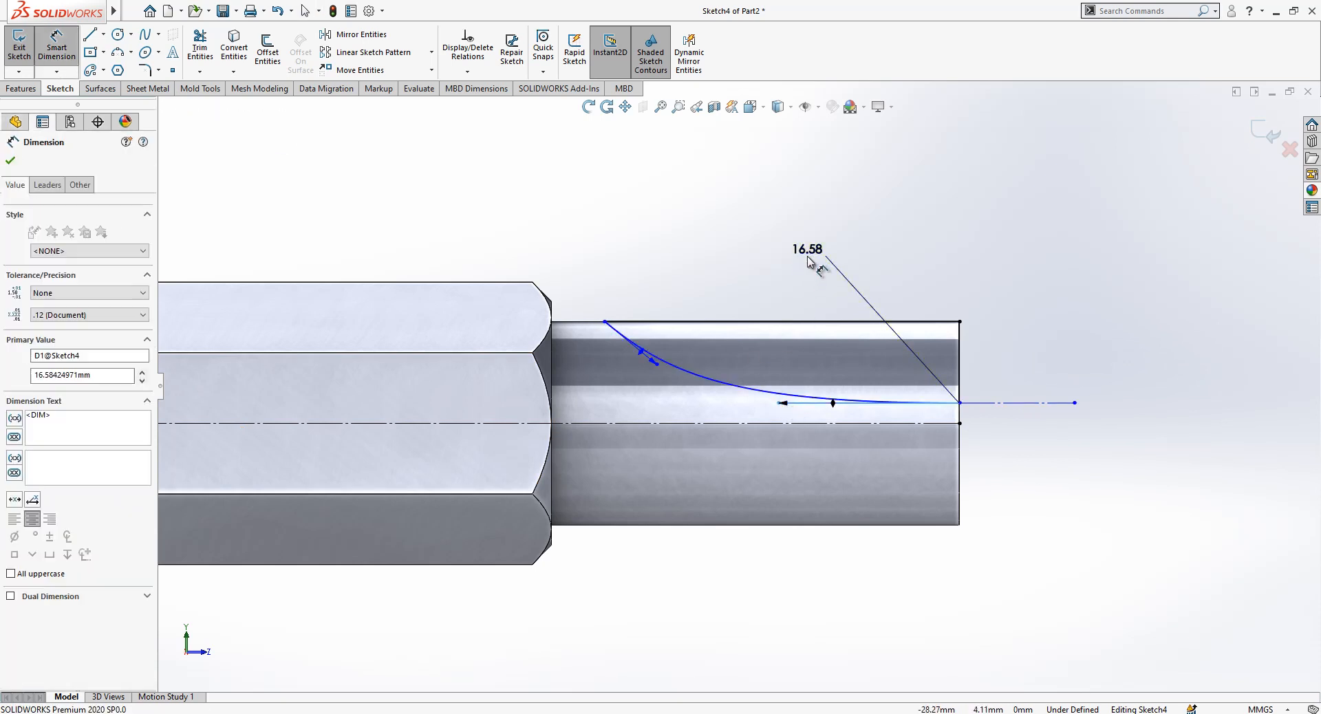
type("20")
key("Return")
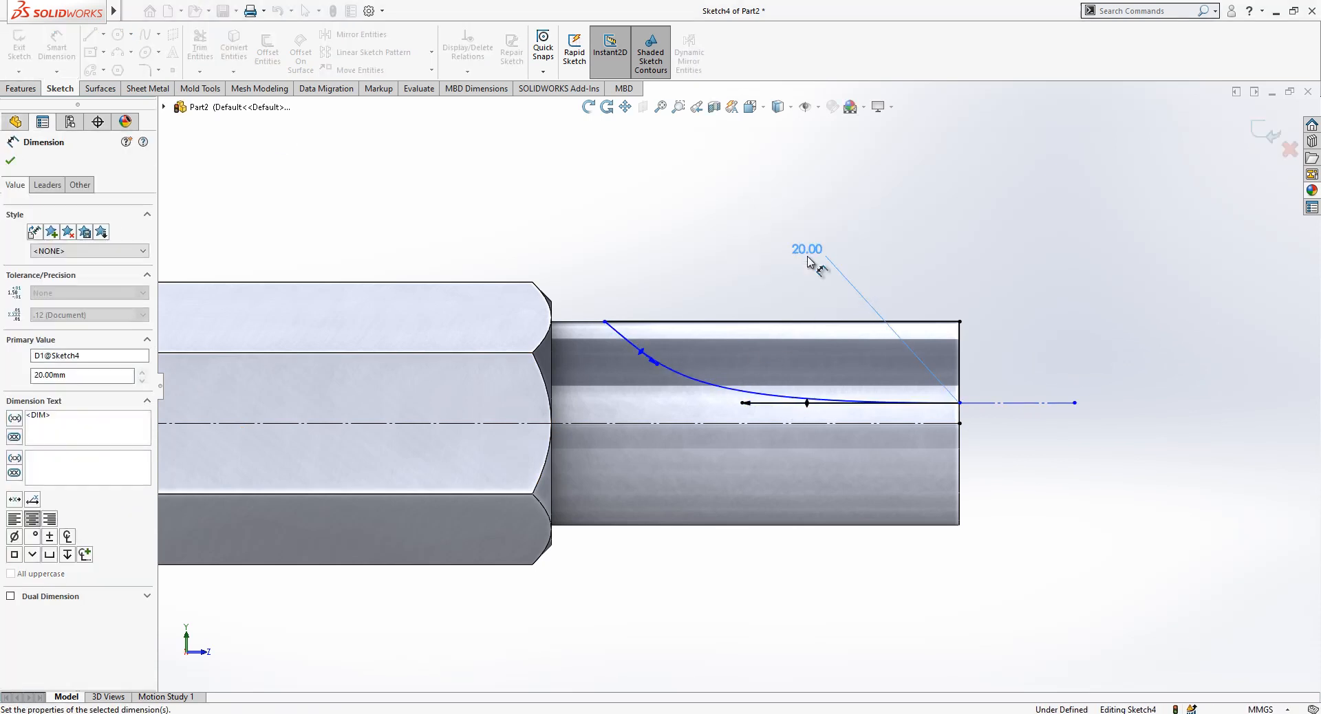
- Dimension the length of the line along the shank's upper edge as 9 mm
left_click(936, 321)
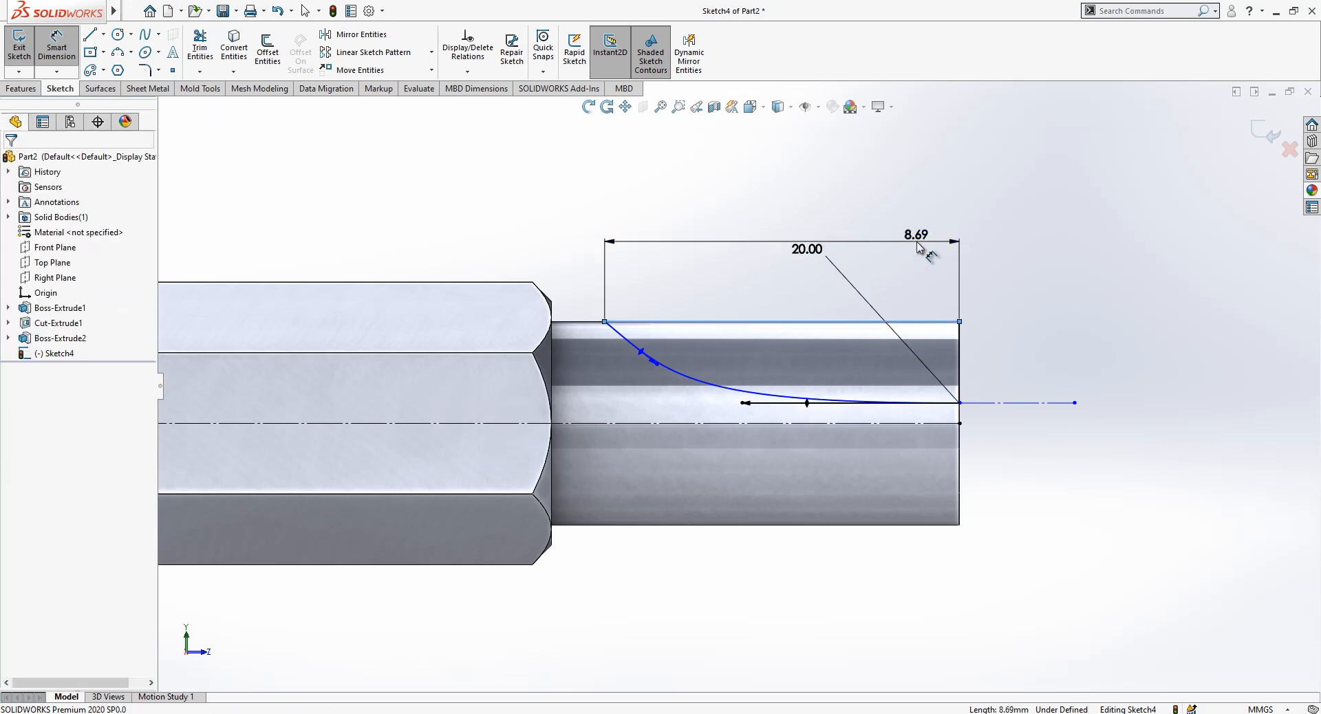
left_click(924, 253)
type("9")
key("Return")
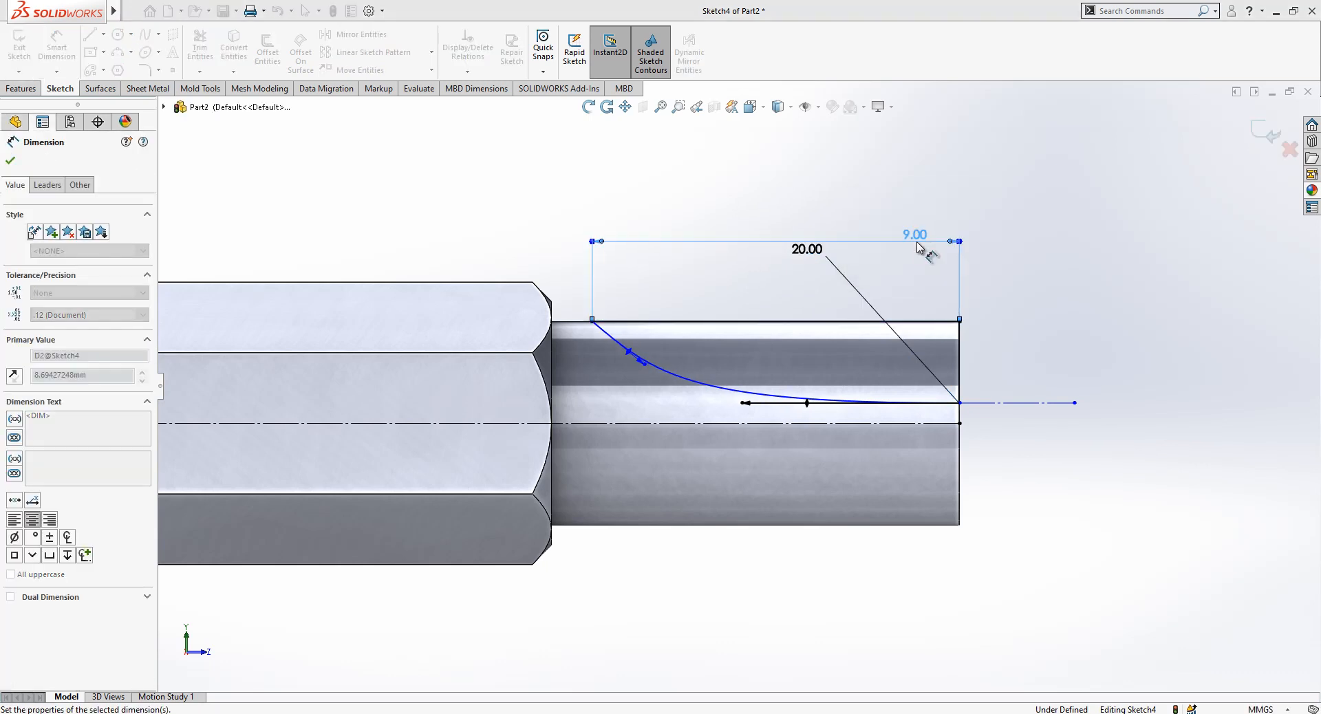
- Add a doubled 1 mm dimension across the centreline to the spline's end point on the end face
left_click(949, 424)
left_click(960, 404)
left_click(1009, 451)
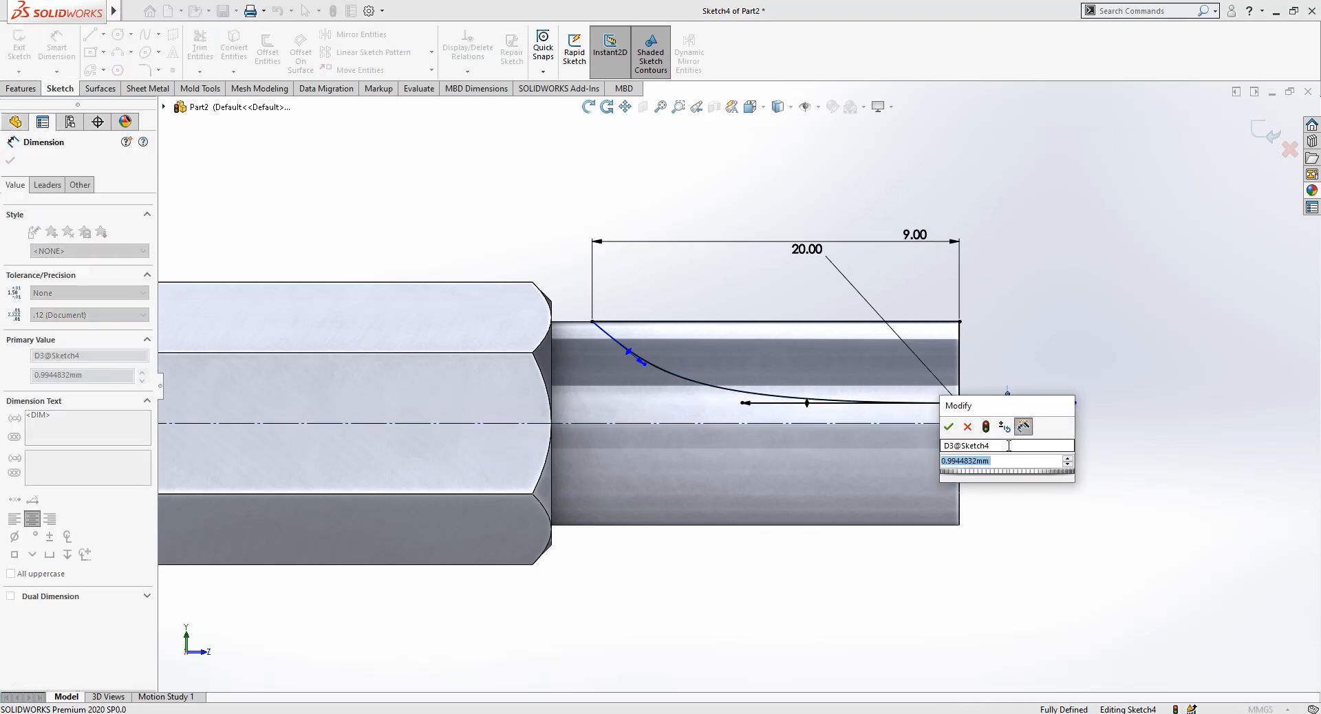
type("1")
key("Return")
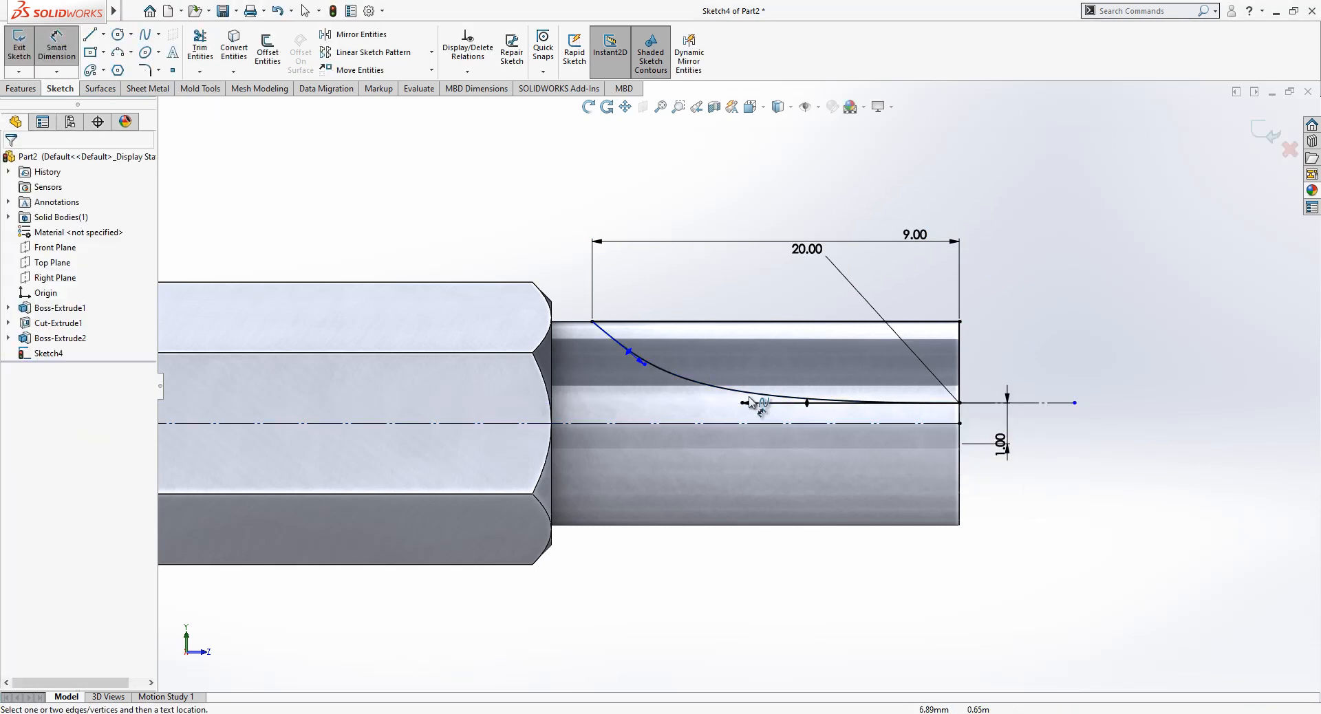
- Steepen the spline's upper handle and dimension its angle to the vertical end-face line as 35°
key("Escape")
mouse_move(645, 365)
left_mouse_down()
mouse_move(602, 375)
mouse_move(630, 370)
left_mouse_up()
left_click(43, 49)
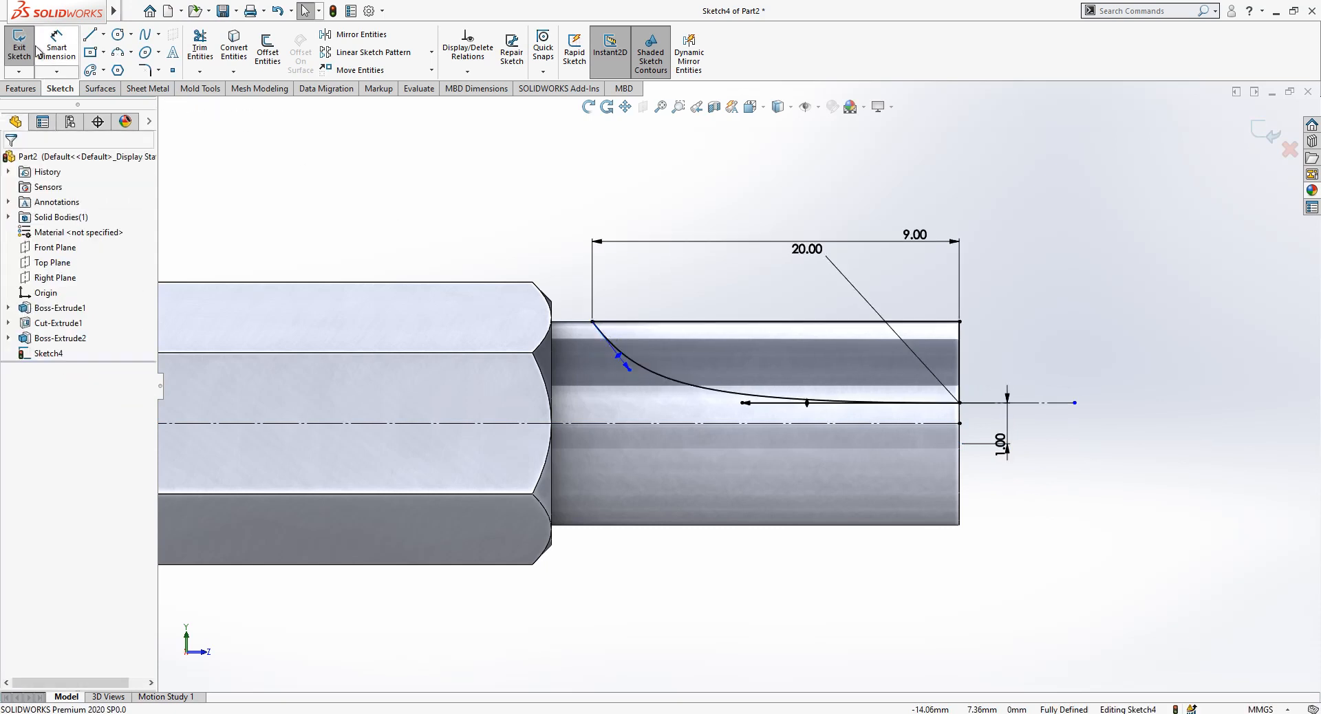
left_click(625, 359)
left_click(960, 361)
left_click(795, 198)
type("35")
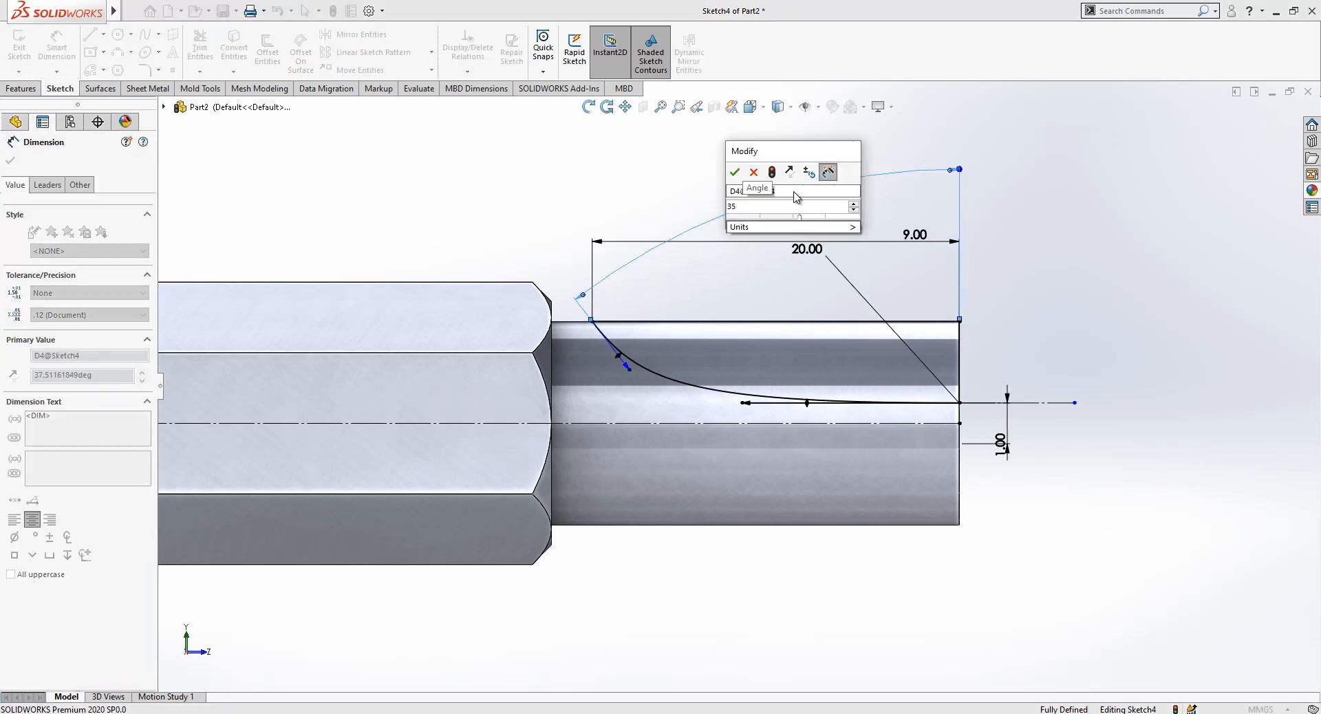
left_click(734, 173)
- Dimension the tangent magnitude of the spline's upper handle as 6
left_click(625, 368)
left_click(695, 589)
type("6")
key("Return")
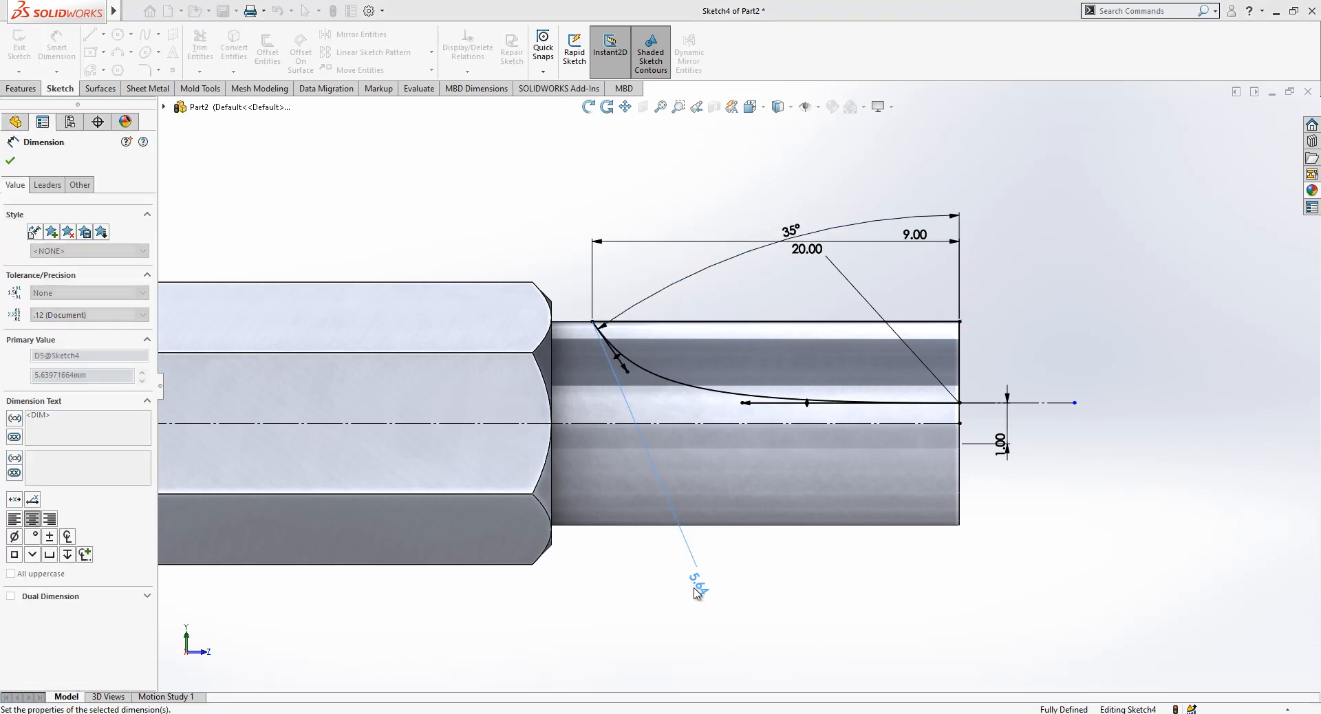
key("Escape")
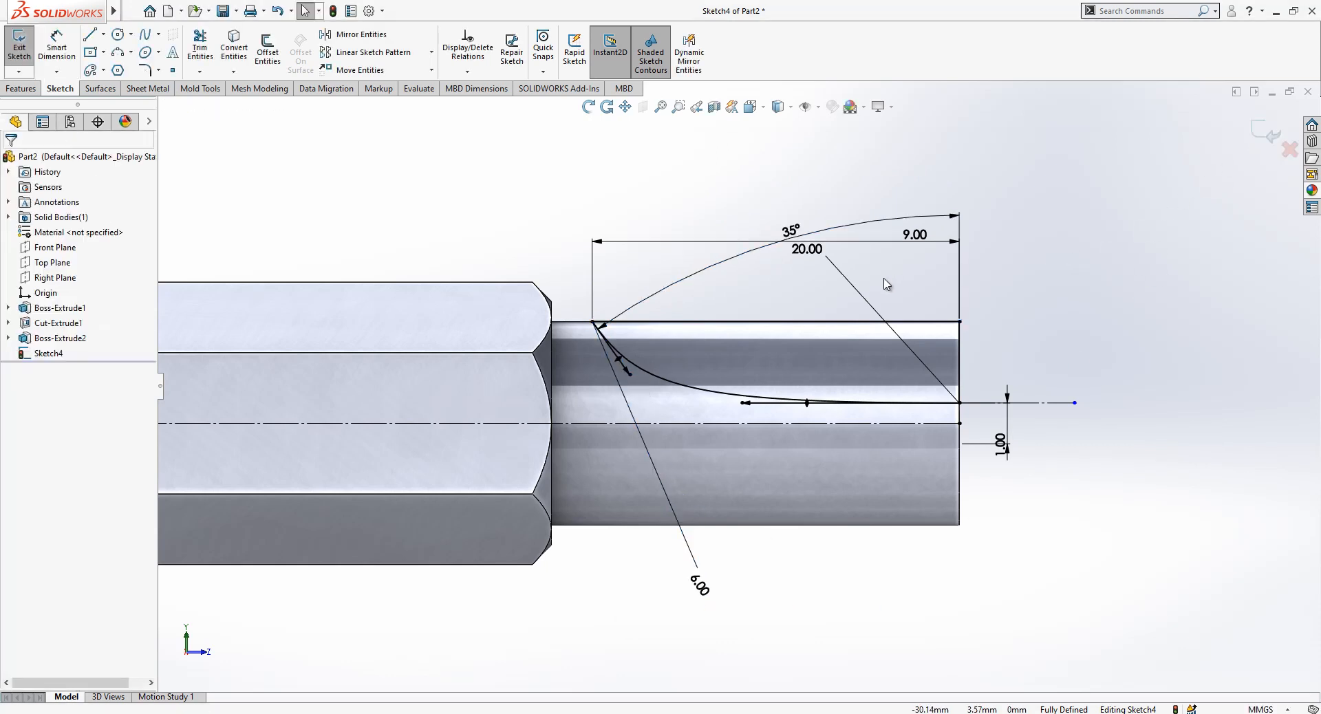
- Select the closed chain of two lines and spline and mirror a copy of it about the part's horizontal centreline
right_click(873, 327)
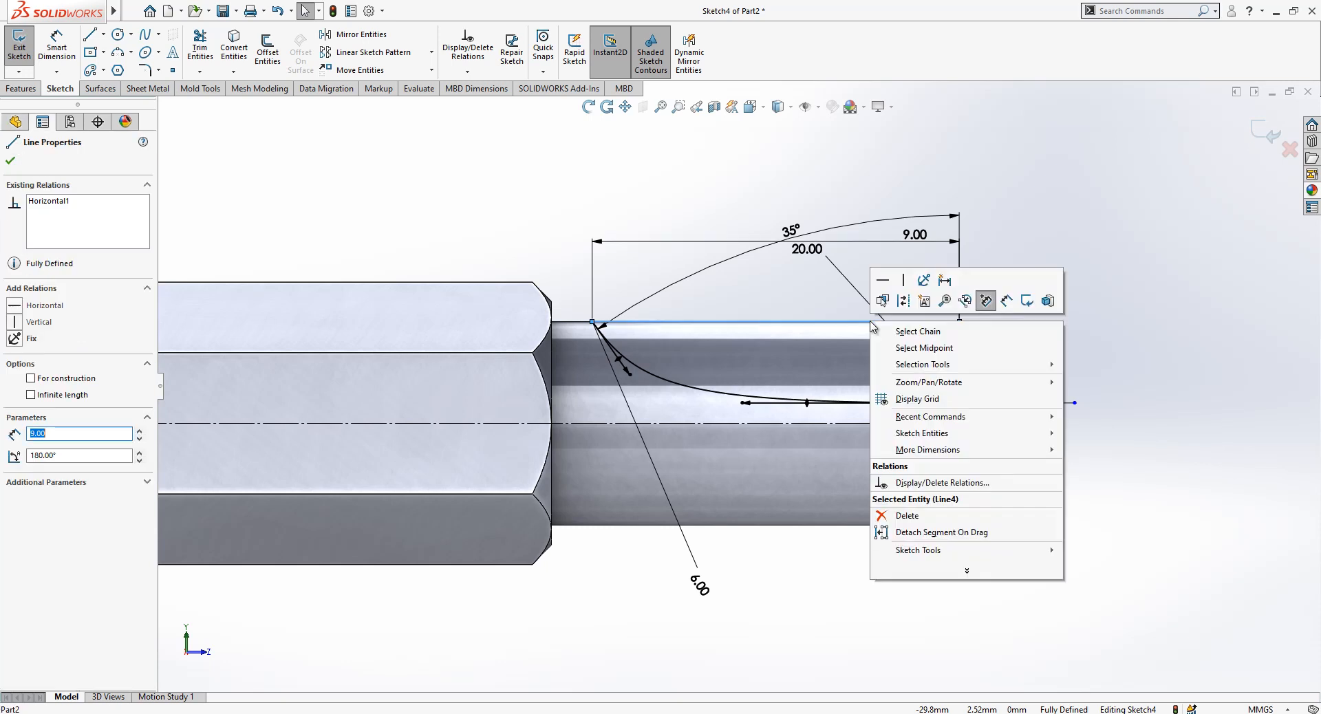
left_click(901, 329)
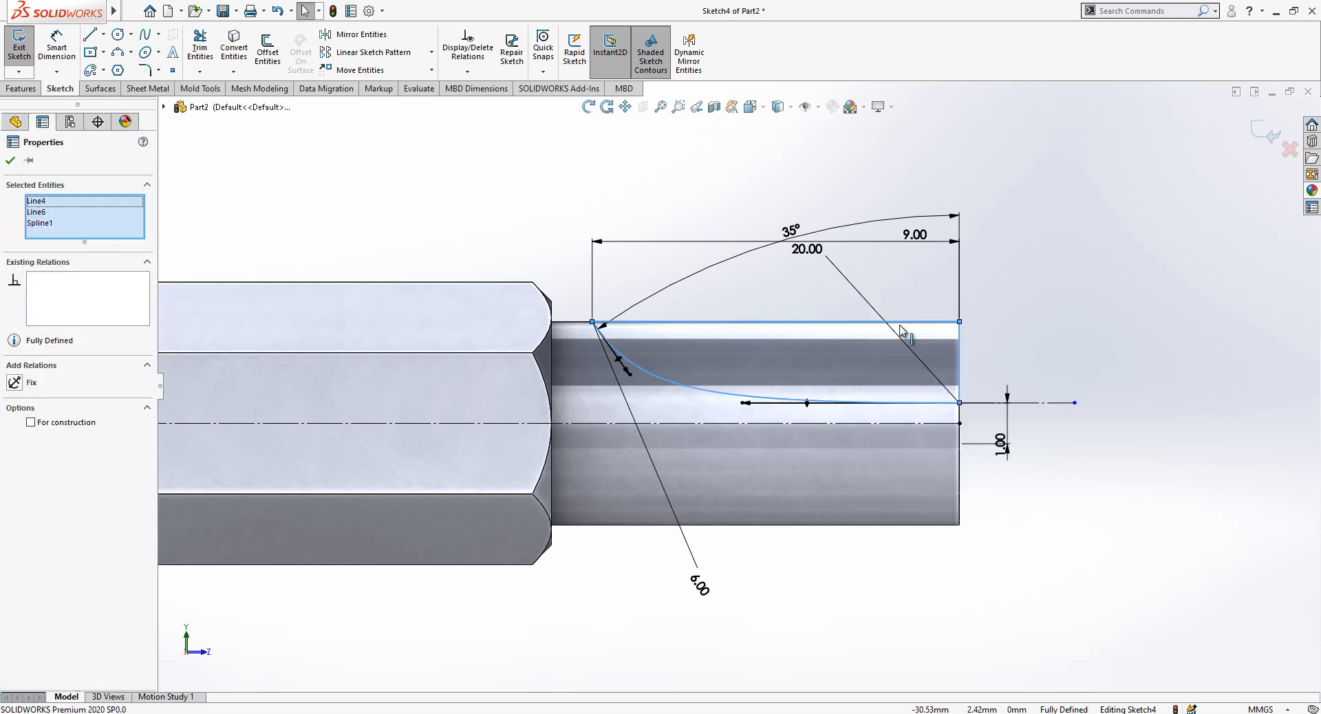
left_click(363, 34)
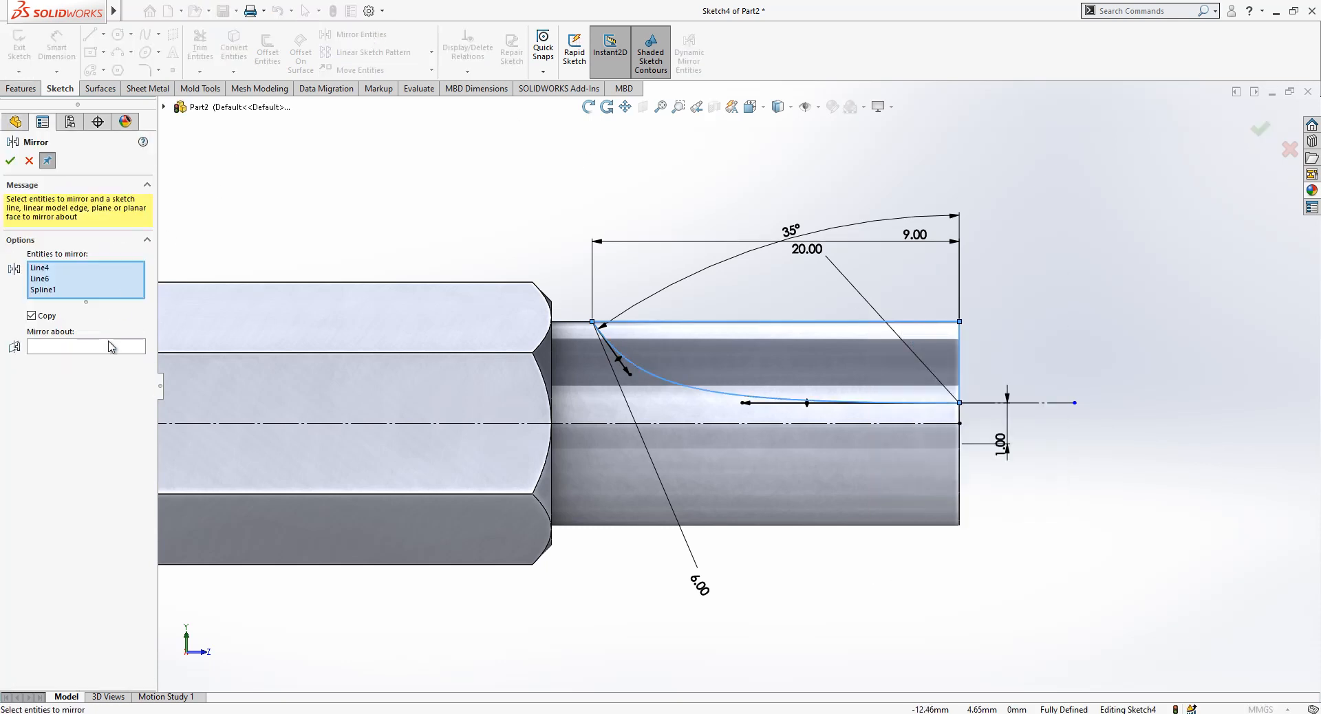
left_click(111, 346)
left_click(938, 423)
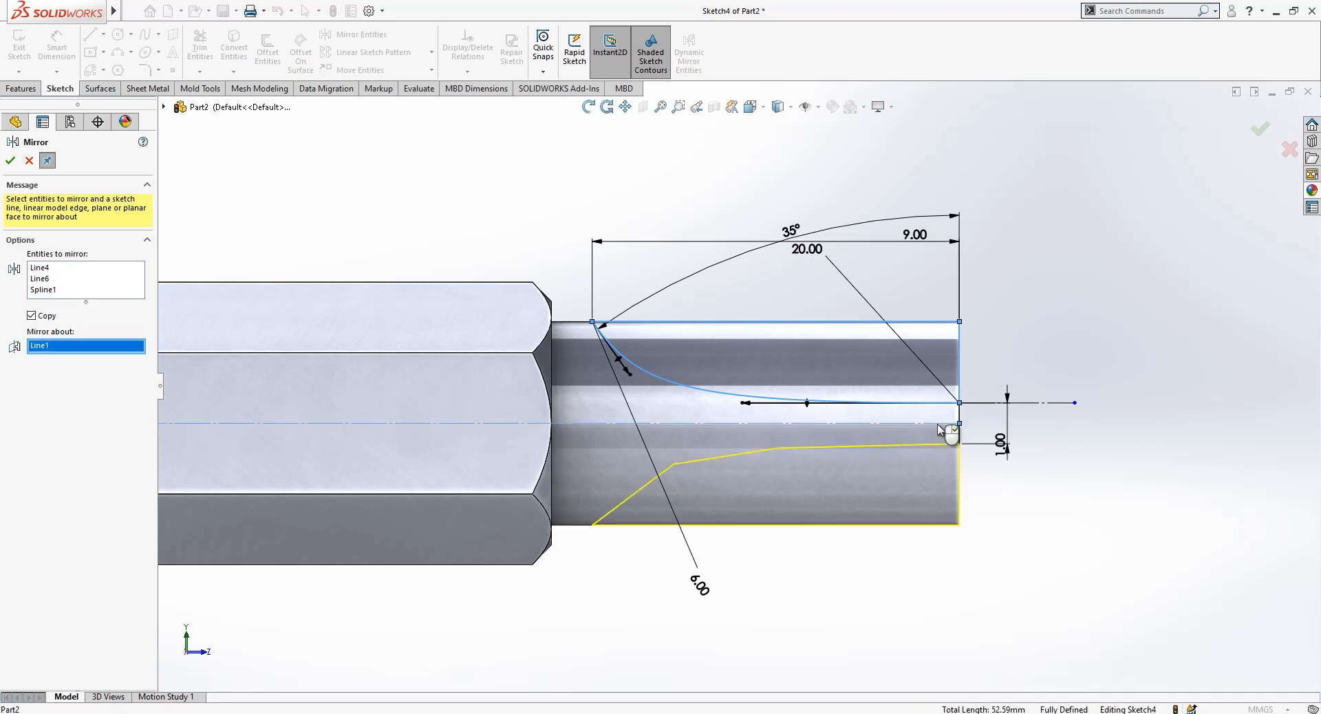
right_click(940, 430)
scroll(1063, 486, "up", 2)
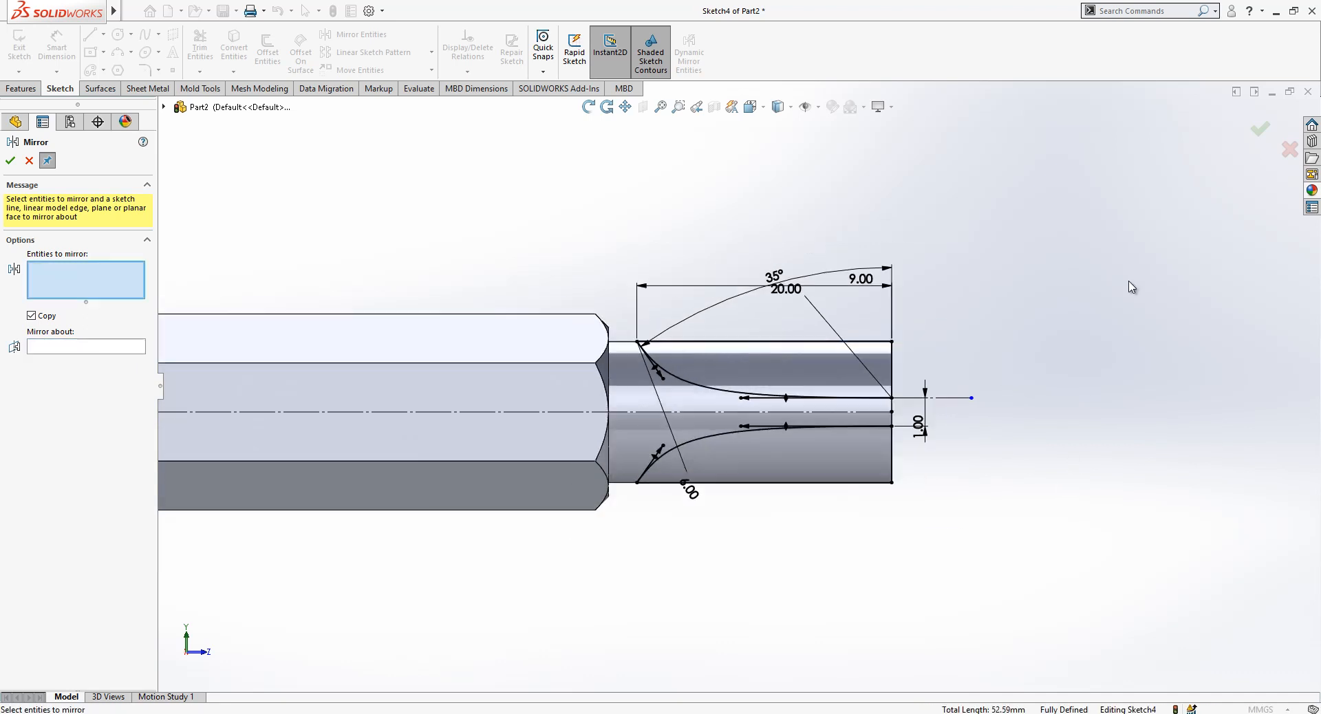
left_click(1255, 136)
- Close the sketch and cut both curved profiles from the shank with an Extruded Cut set to Through All - Both
left_click(1256, 135)
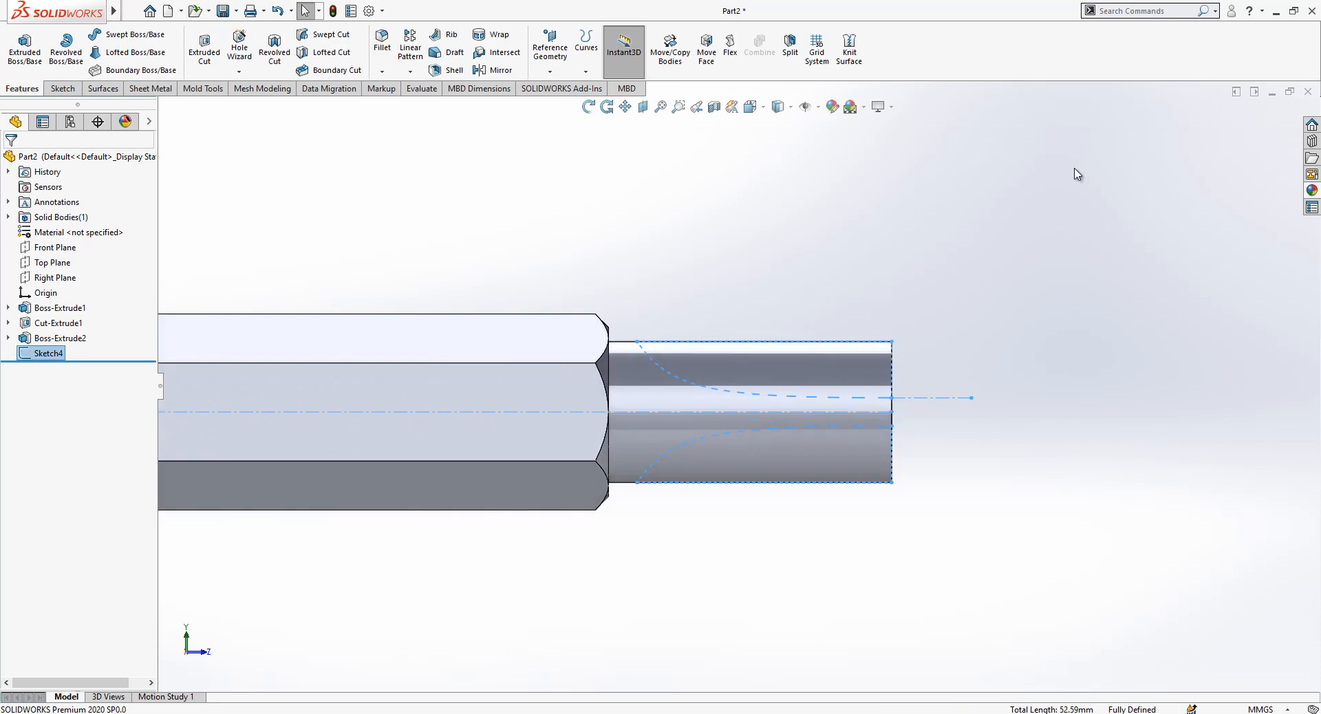
left_click(199, 46)
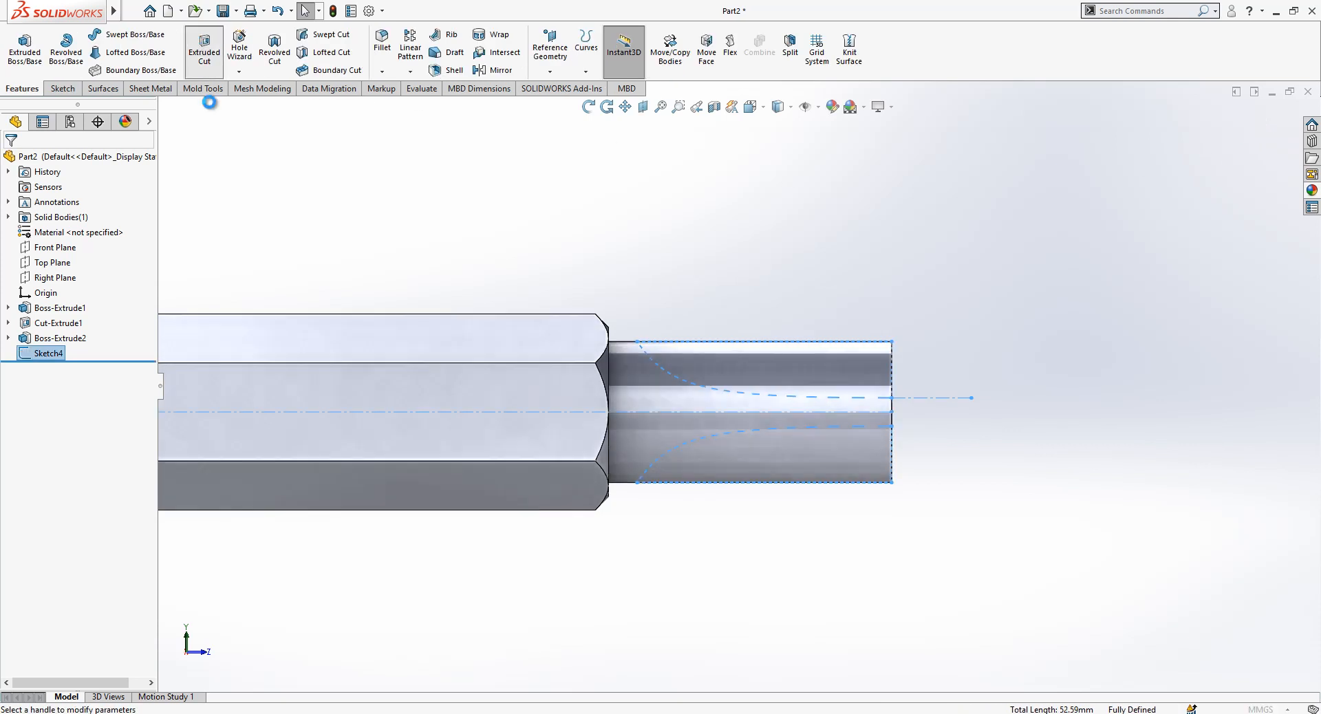
left_click(110, 243)
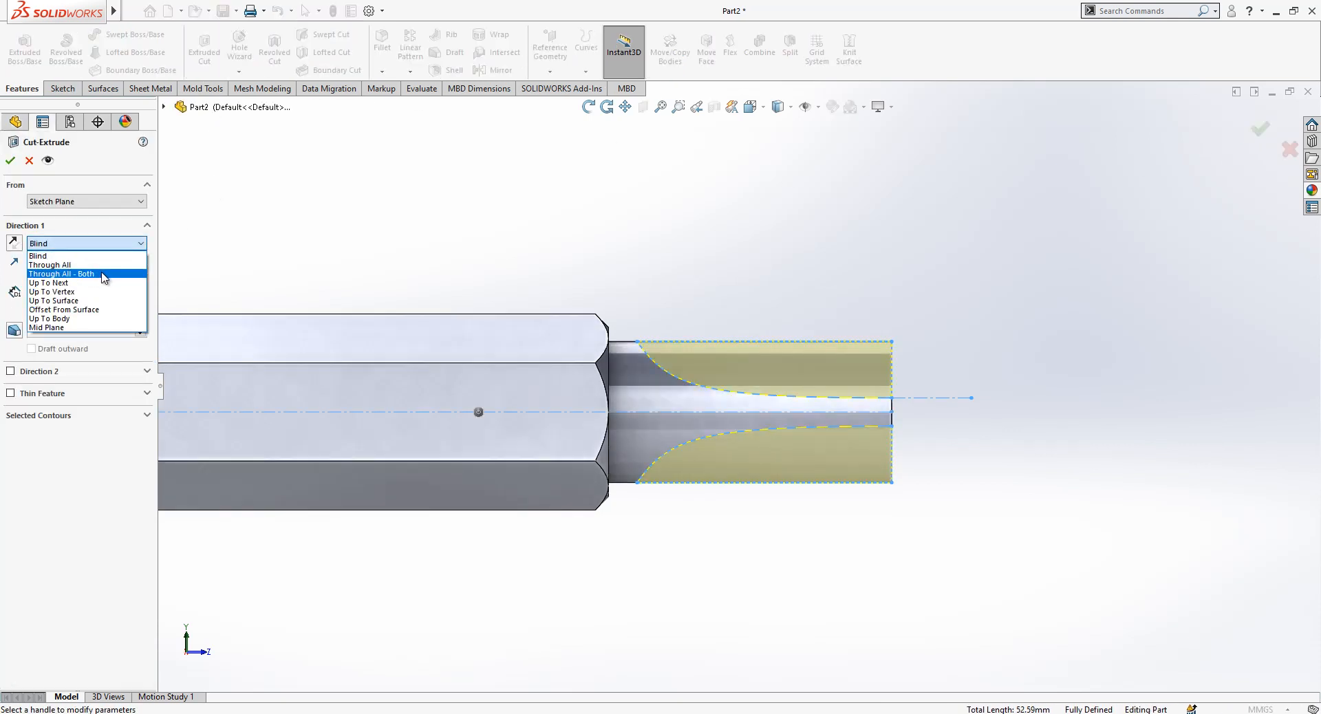
left_click(104, 274)
middle_click_drag(781, 357, 723, 429)
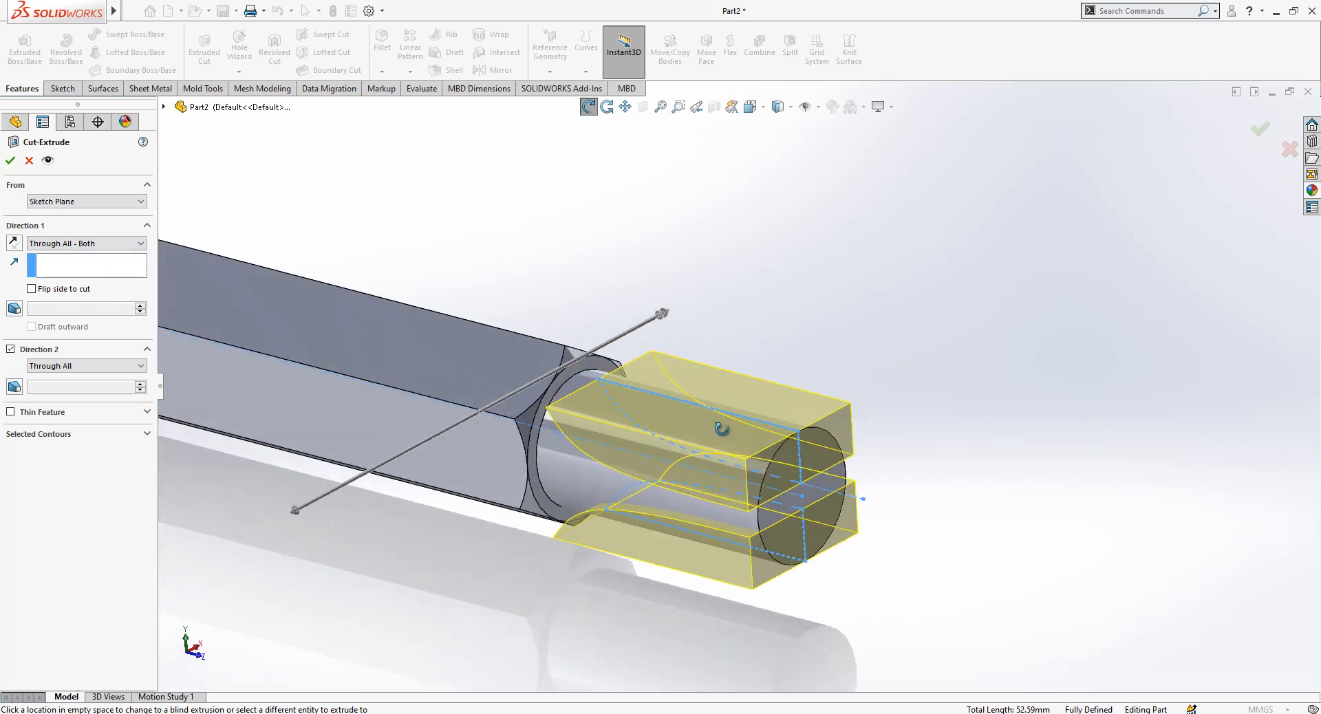
scroll(778, 426, "up", 3)
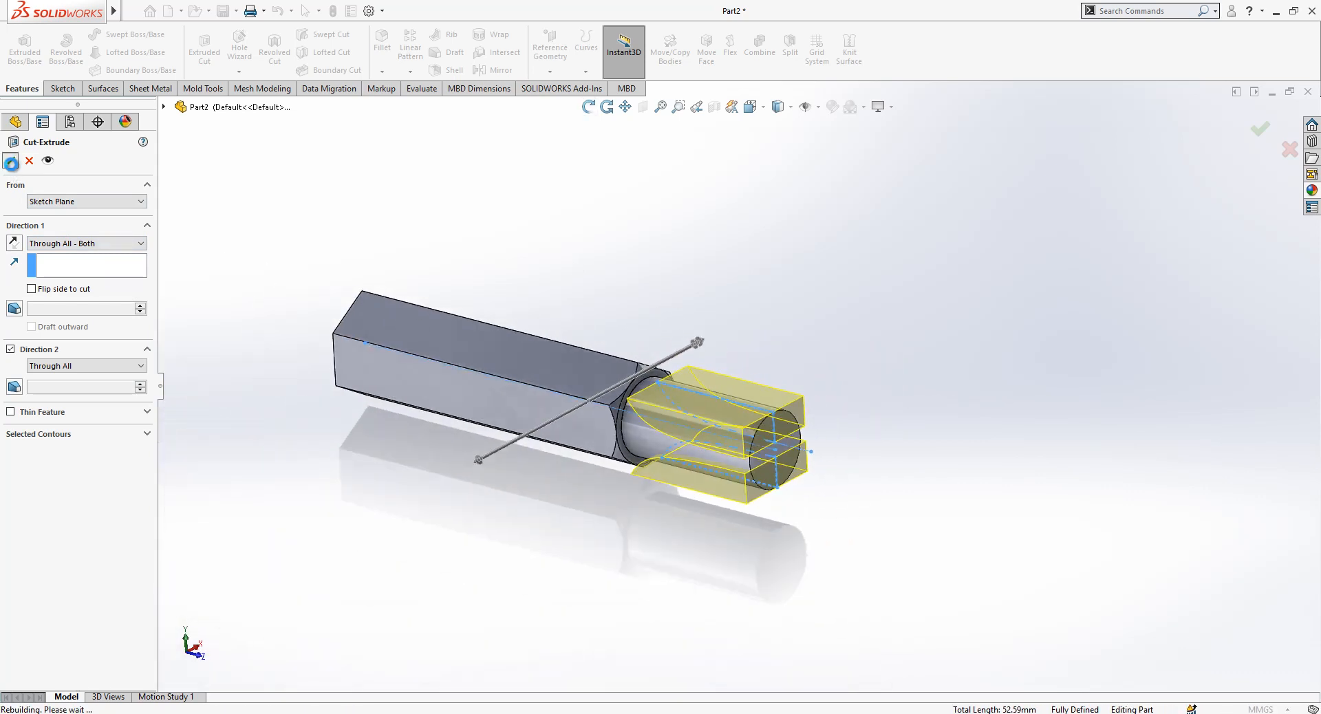
left_click(11, 161)
- Create a reference plane offset 10 mm from the Front Plane, flipped to the side away from the hex body
middle_click_drag(391, 353, 465, 372)
left_click(64, 249)
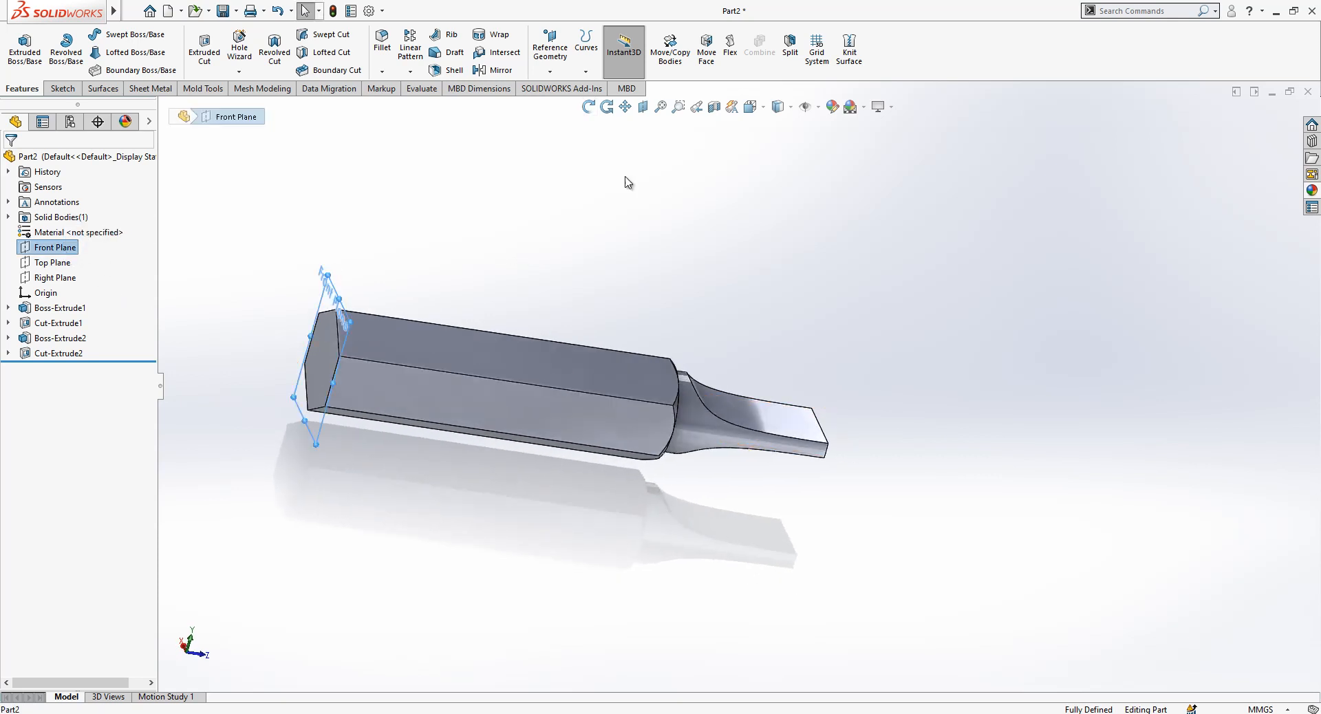
left_click(552, 69)
left_click(566, 89)
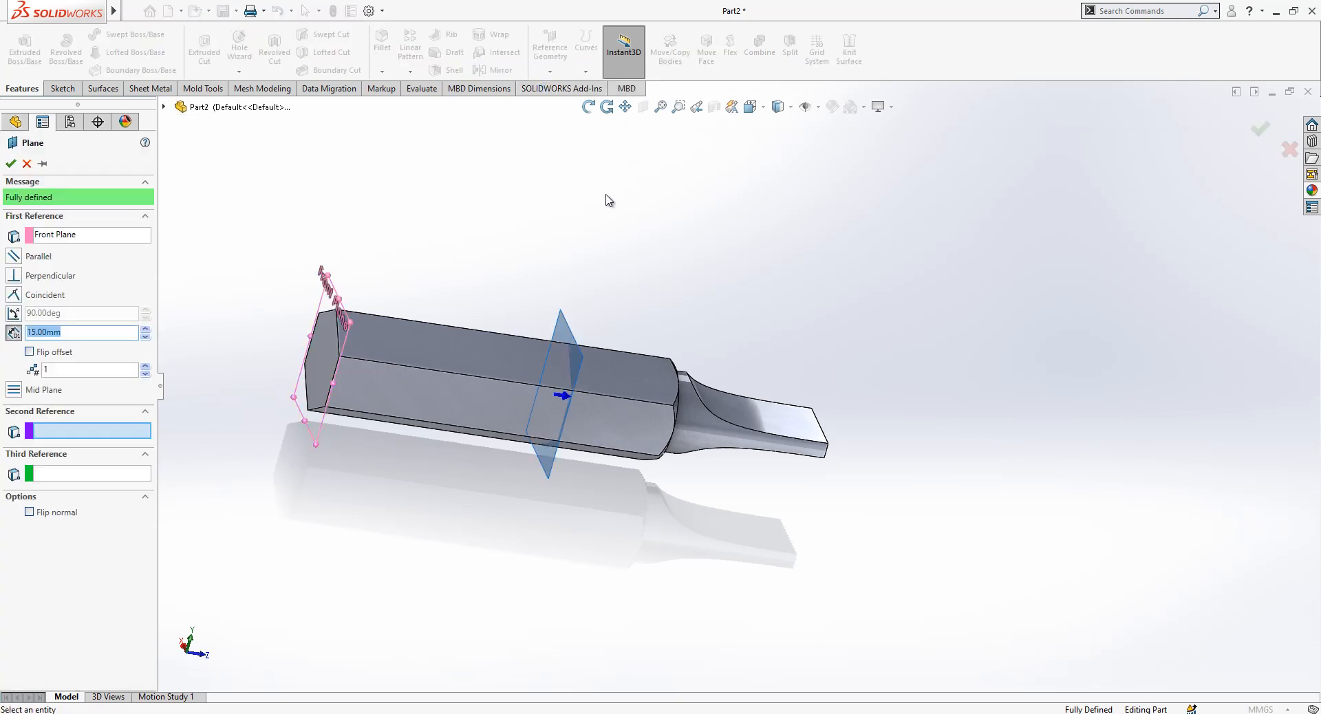
left_click(29, 352)
left_click(60, 333)
type("10")
key("Return")
- Start a sketch on the offset plane and draw a six-sided polygon centred on the origin, about 5.4 mm across flats
scroll(390, 265, "up", 2)
middle_click_drag(406, 294, 389, 372)
scroll(384, 332, "down", 1)
left_click(386, 305)
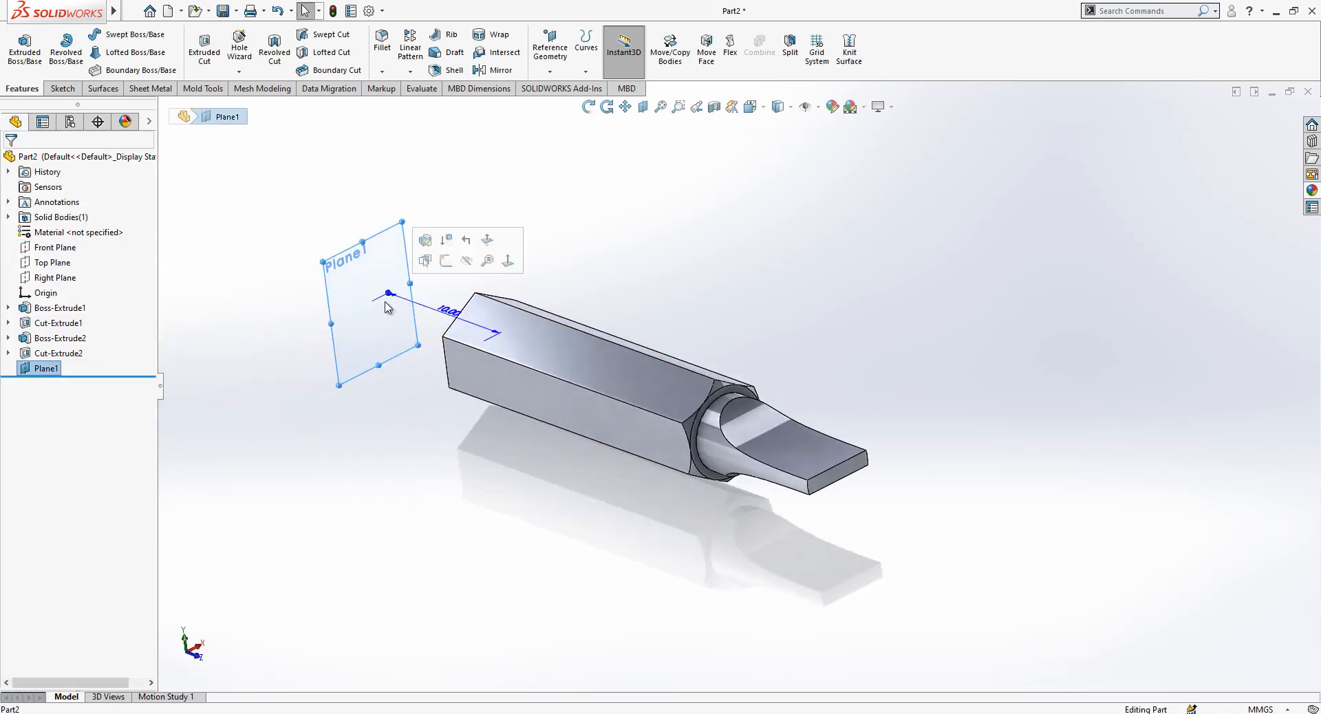
left_click(446, 262)
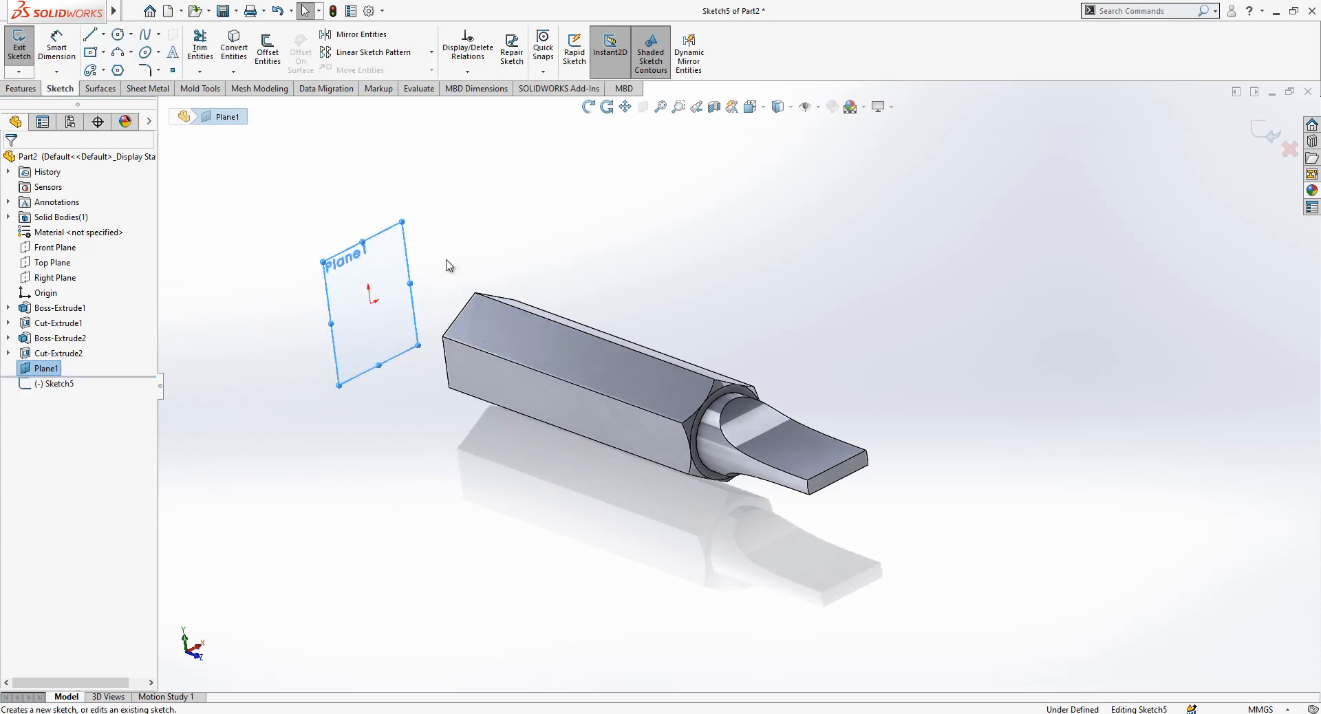
left_click(118, 70)
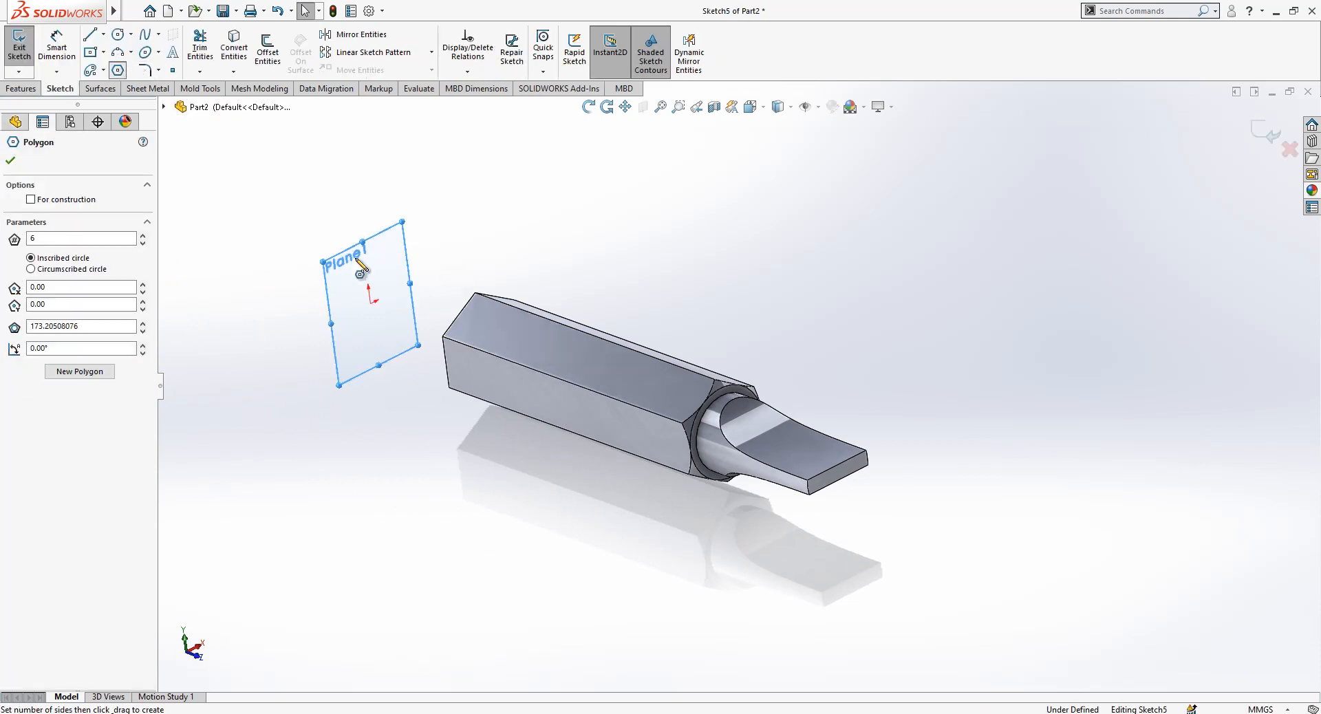
left_click(370, 299)
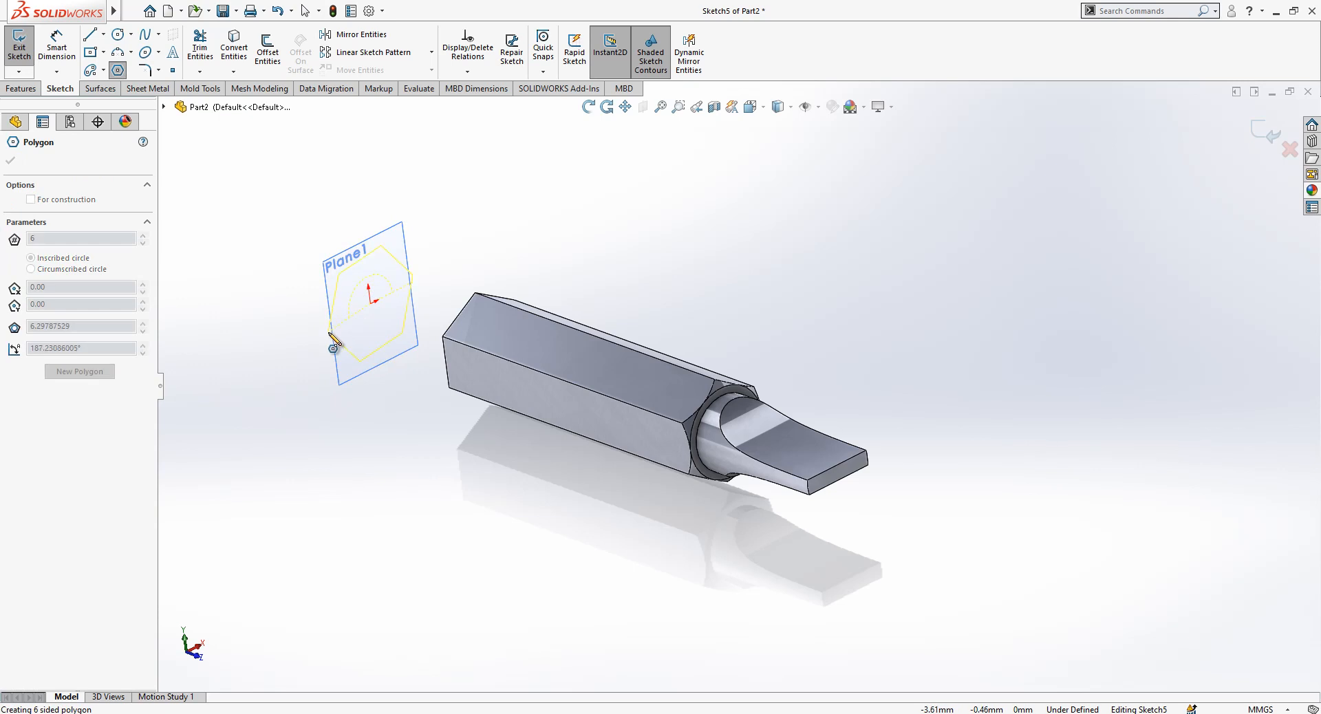
left_click(349, 354)
key("Escape")
- Make one hexagon side vertical, set the distance between the opposite vertical sides to 14 mm, and close the sketch
left_click(378, 273)
left_click(391, 252)
left_click(274, 200)
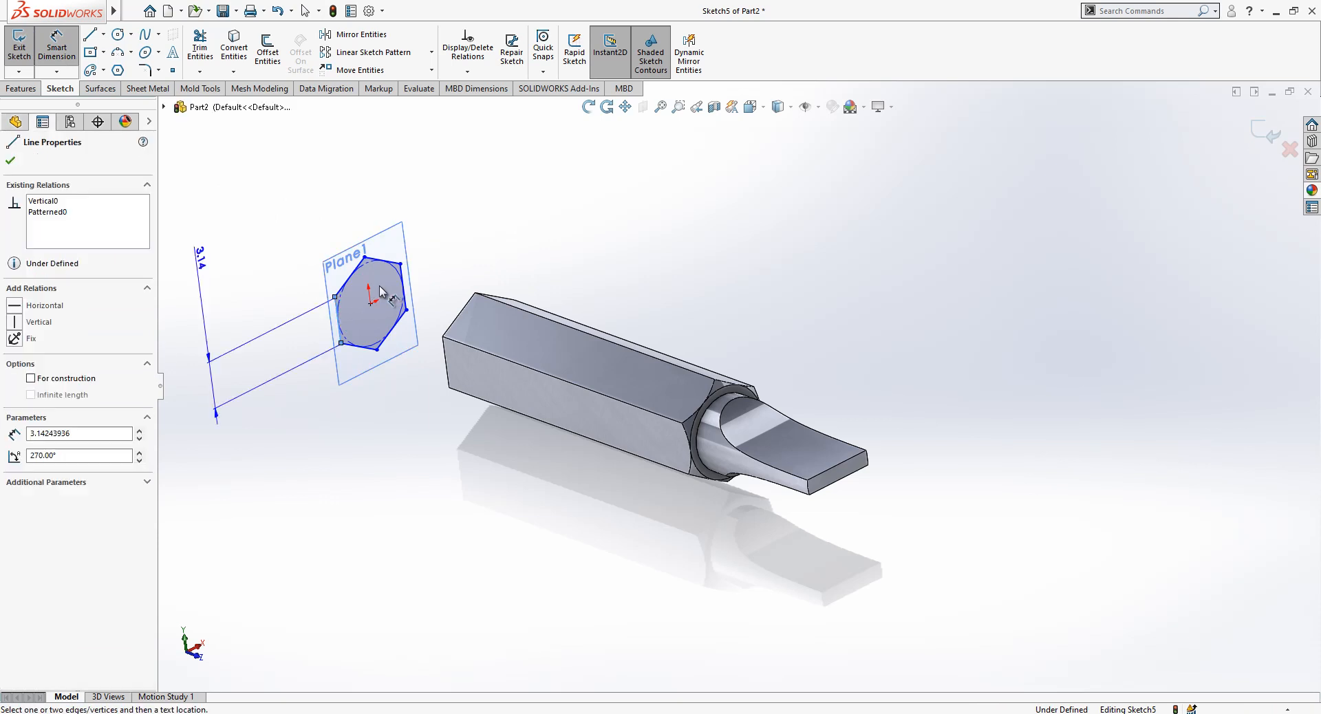
left_click(402, 283)
left_click(339, 184)
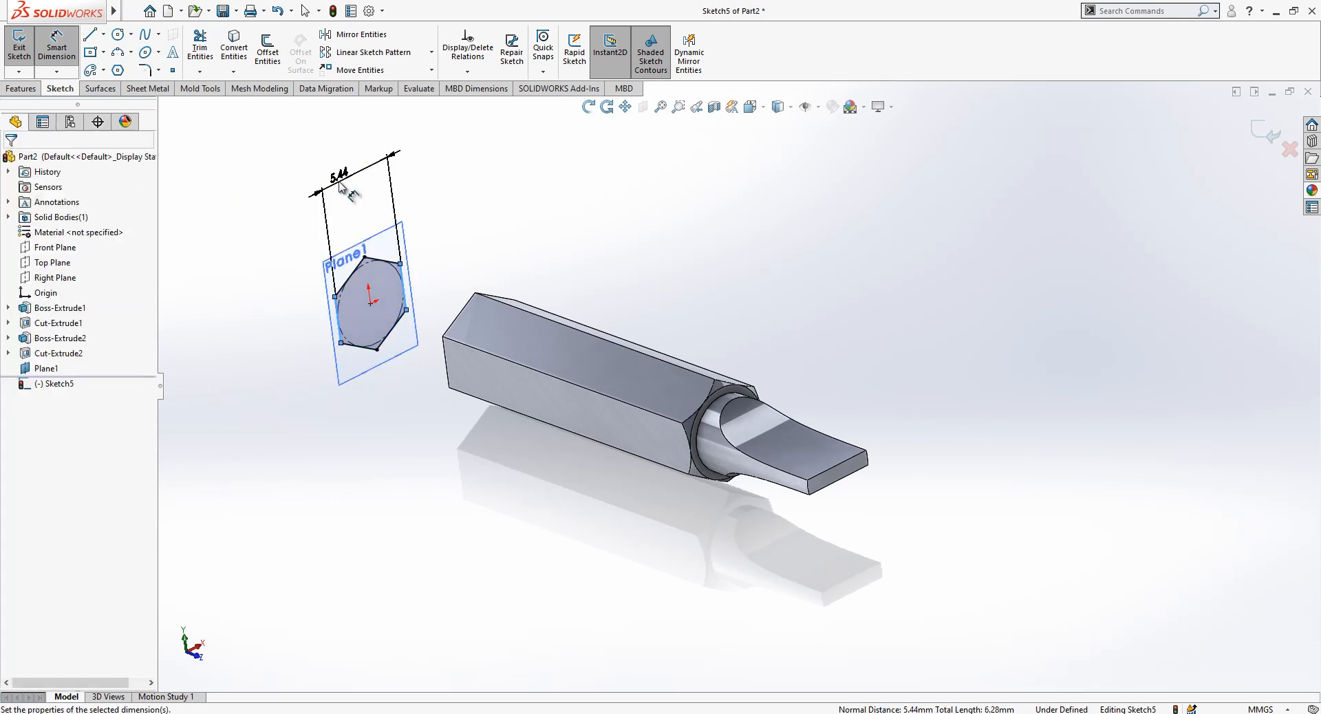
type("14")
key("Return")
left_click(600, 200)
middle_click_drag(600, 200, 535, 434)
key("Escape")
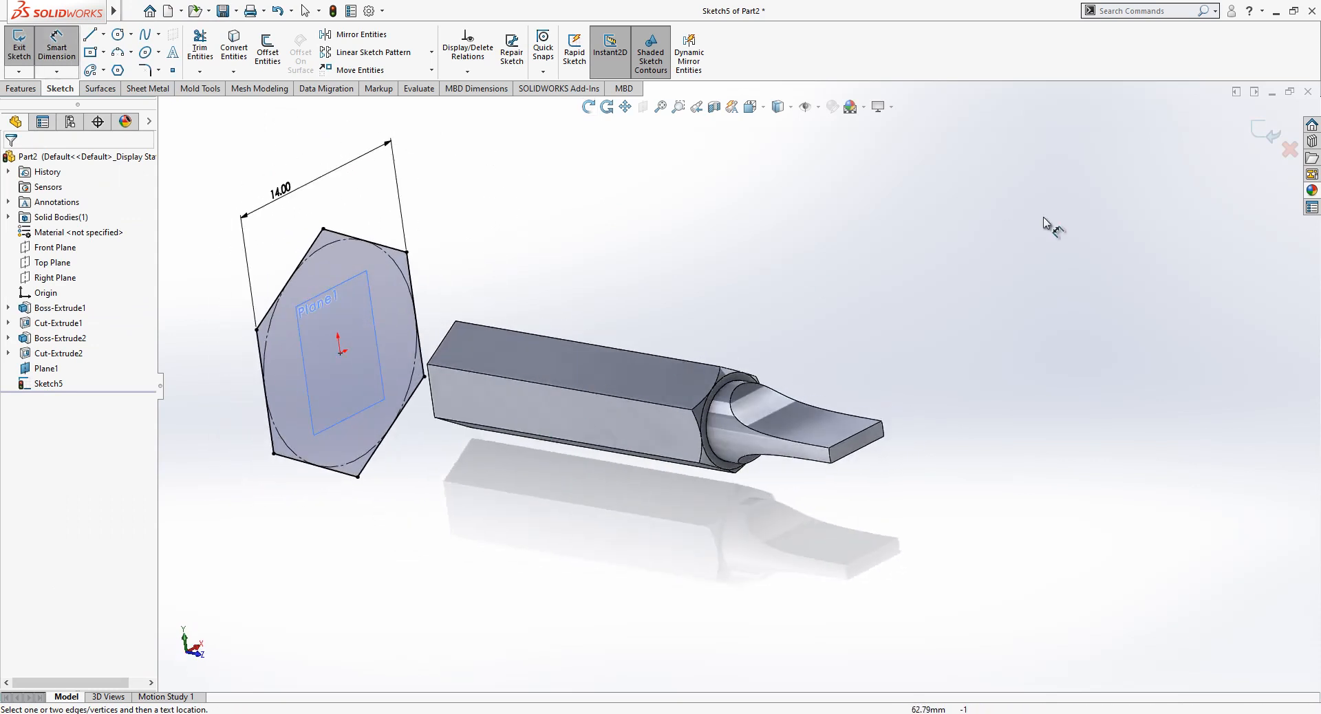
left_click(1262, 139)
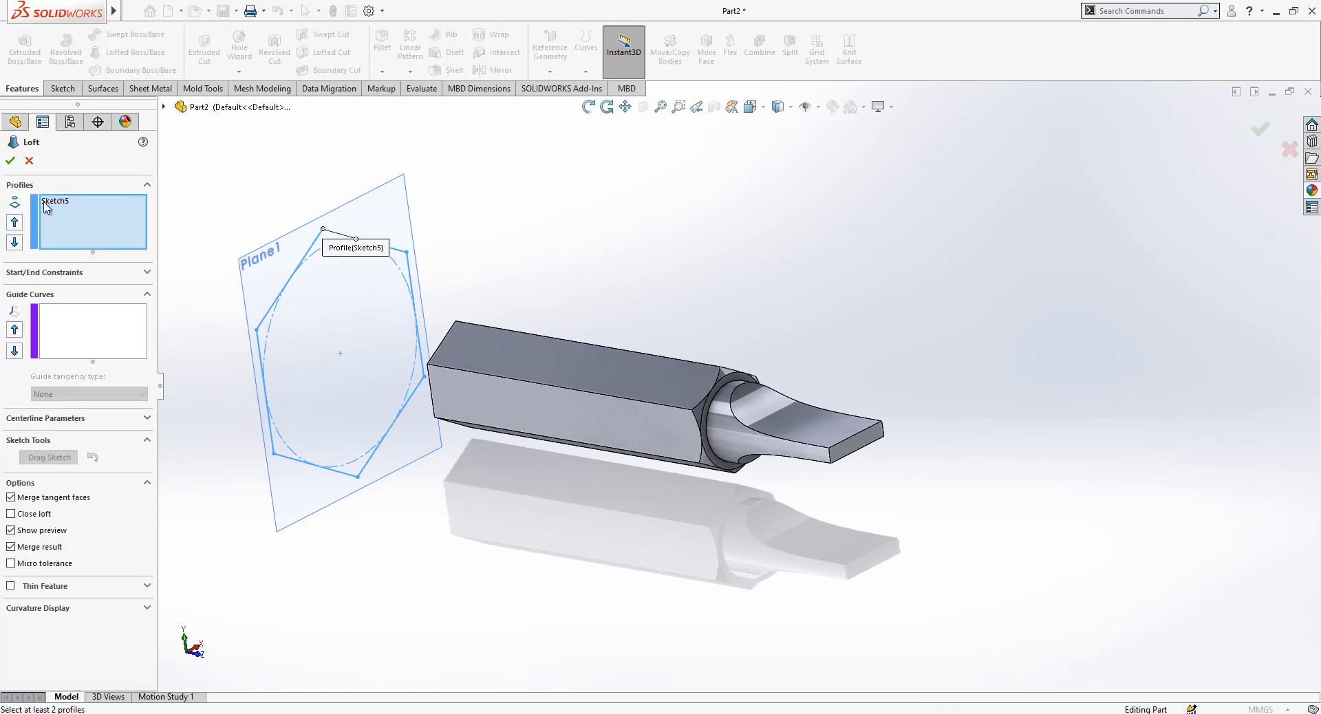
left_click(52, 204)
middle_click_drag(366, 321, 394, 323)
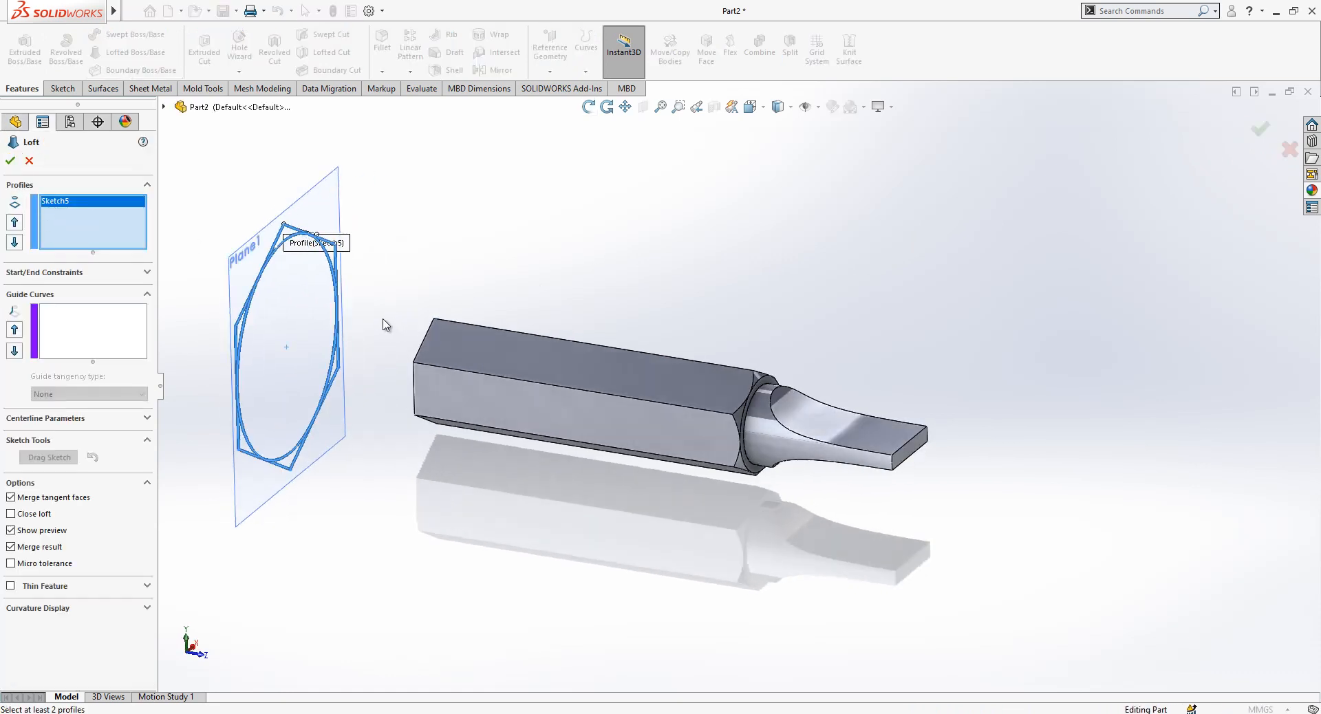
key("Escape")
left_click(51, 384)
left_click(214, 528)
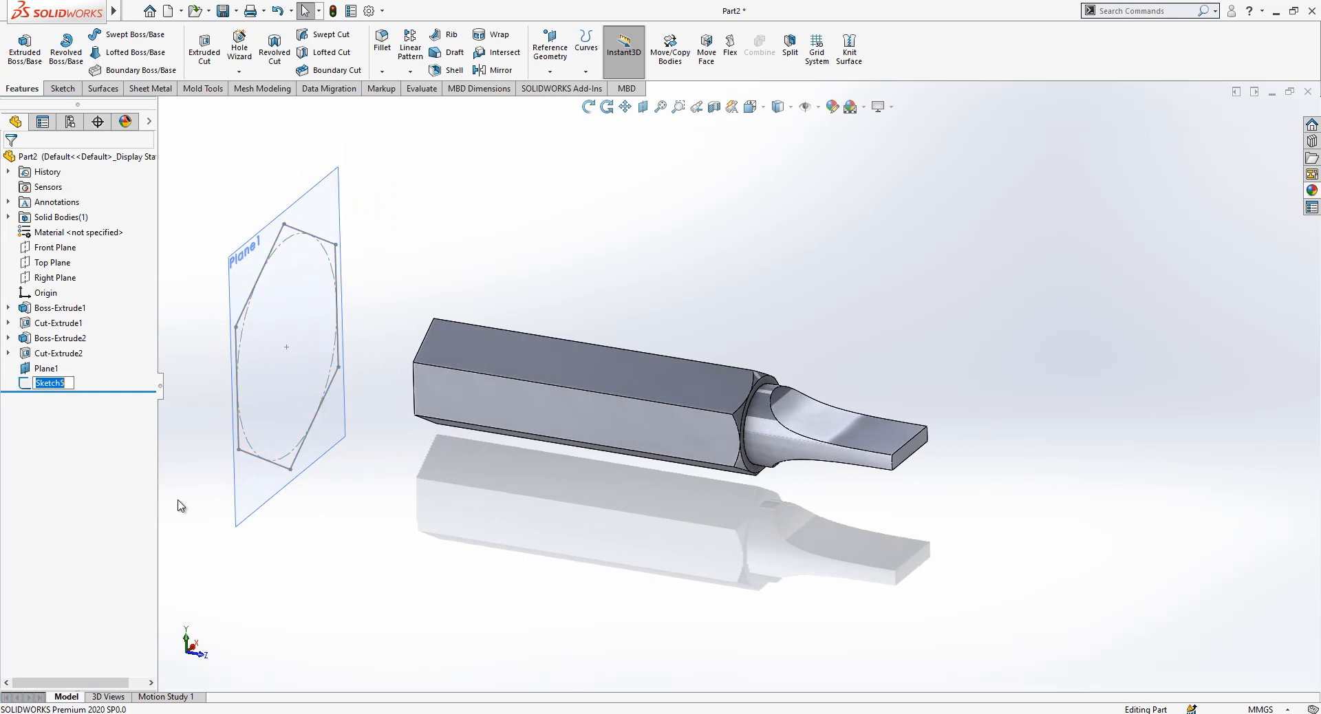
- Set up a Lofted Boss/Base using the 14 mm hexagon sketch and the hex body's rear end face as profiles
left_click(29, 387)
left_click(110, 52)
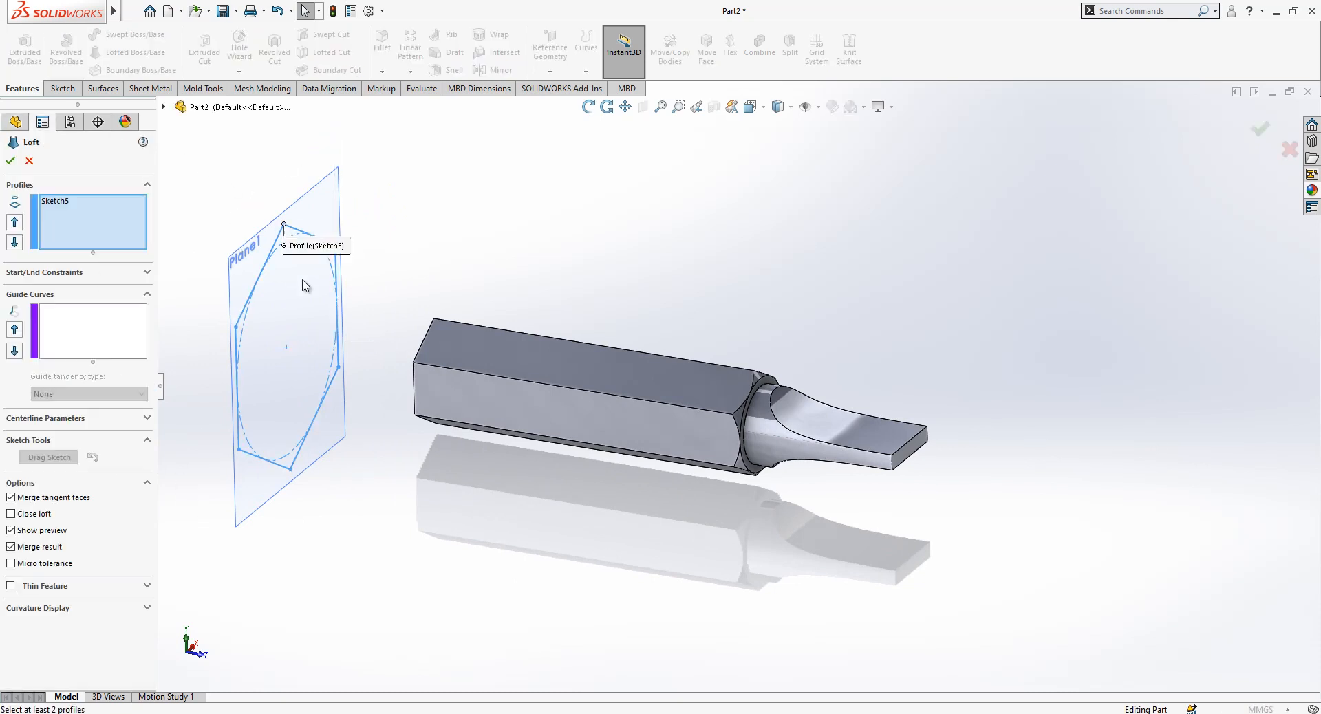
mouse_move(475, 365)
middle_mouse_down()
mouse_move(500, 370)
mouse_move(460, 392)
middle_mouse_up()
left_click(459, 392)
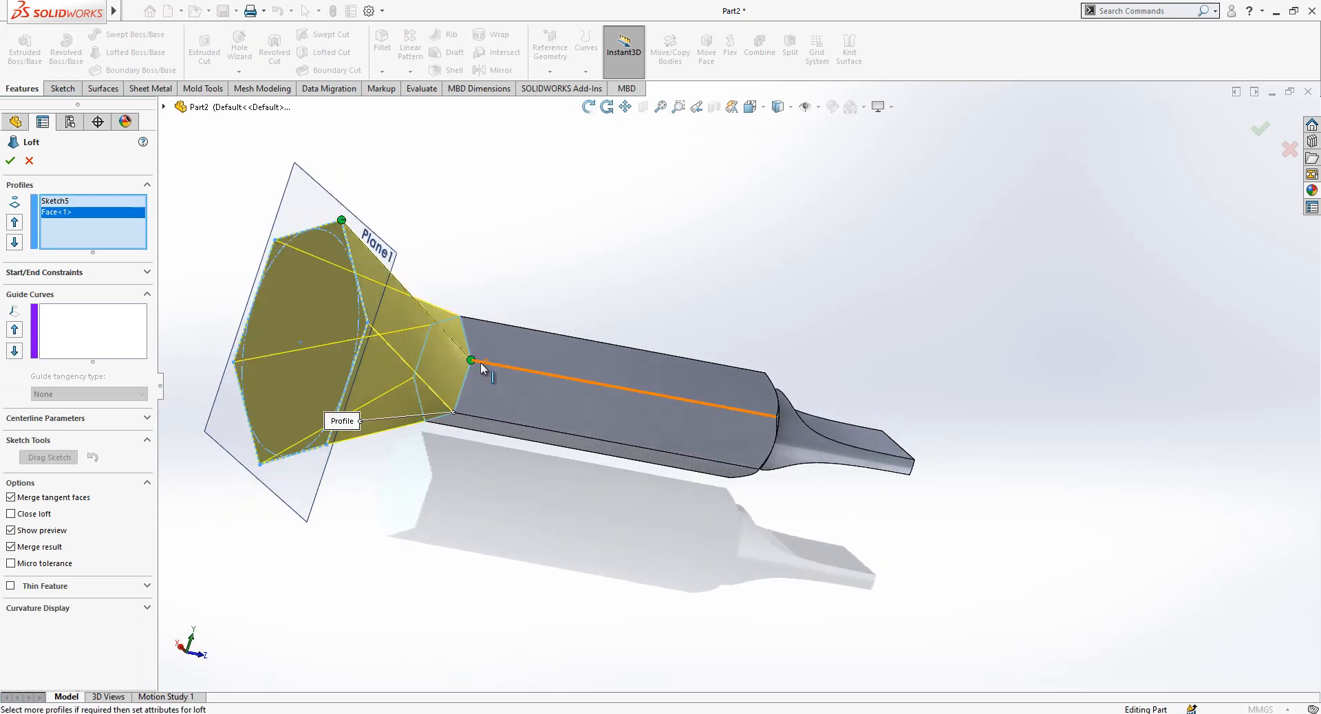
middle_click_drag(529, 329, 381, 340)
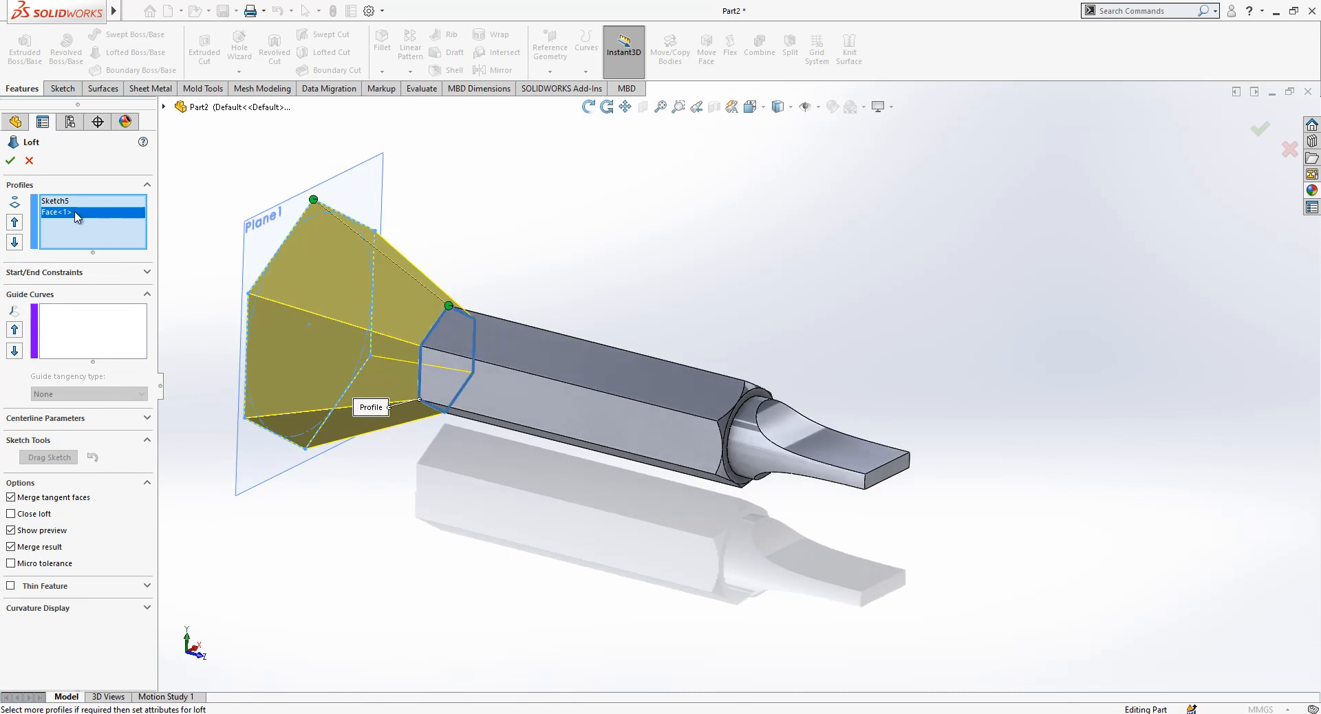
- Set the loft's end constraint to Tangency To Face, accept the loft and hide the offset plane
left_click(103, 273)
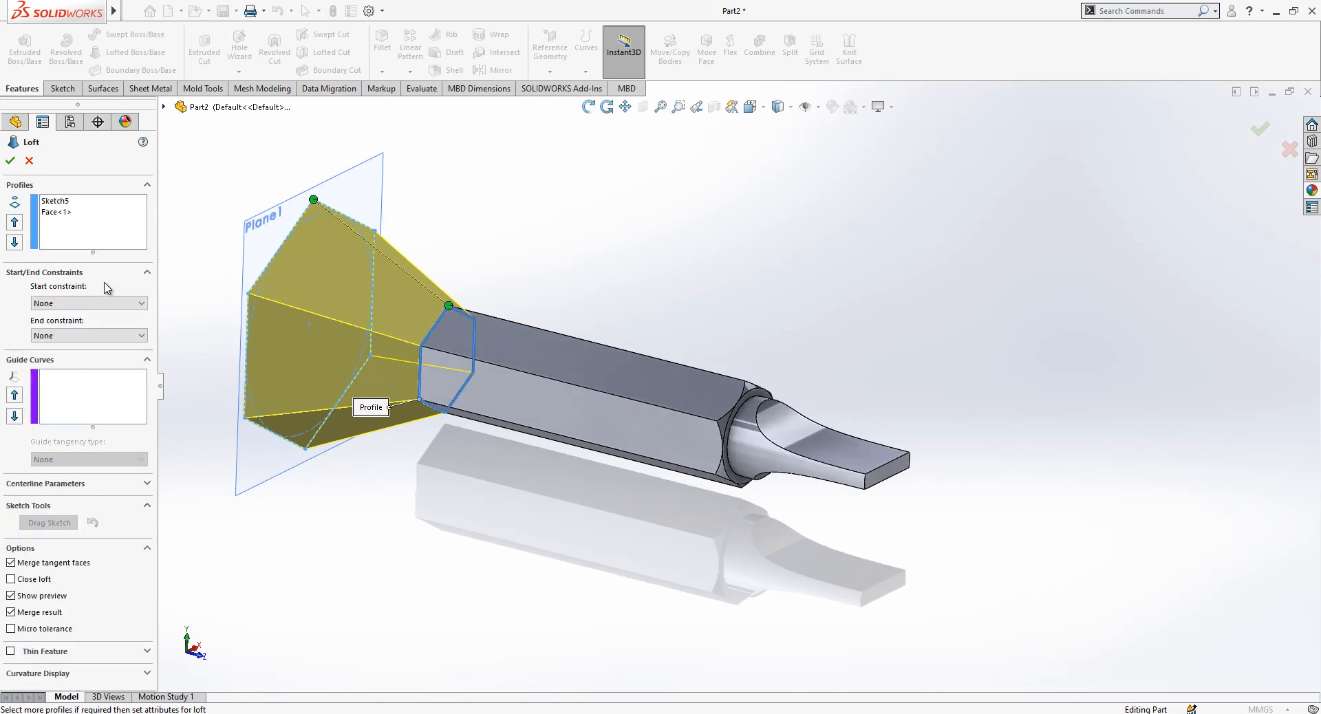
left_click(118, 336)
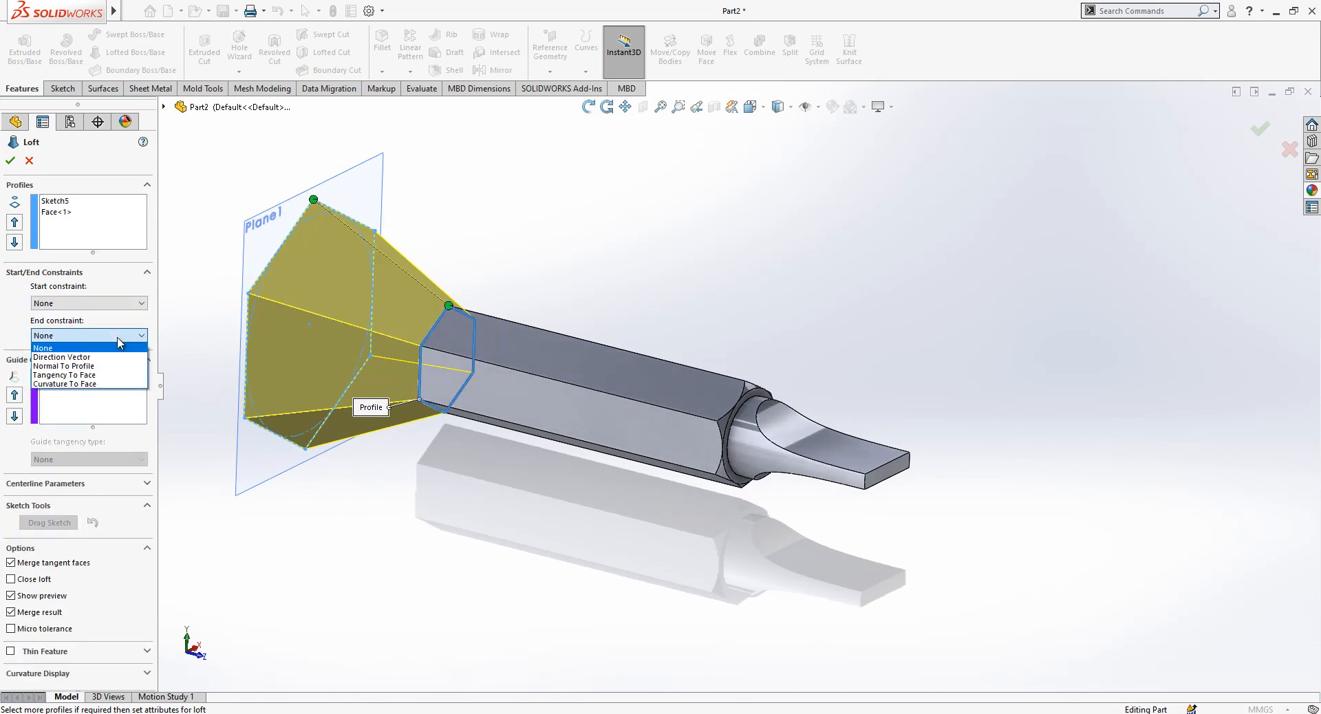
left_click(121, 377)
middle_click_drag(320, 341, 364, 372)
left_click_drag(69, 378, 26, 381)
key("Return")
left_click(311, 220)
left_click(389, 173)
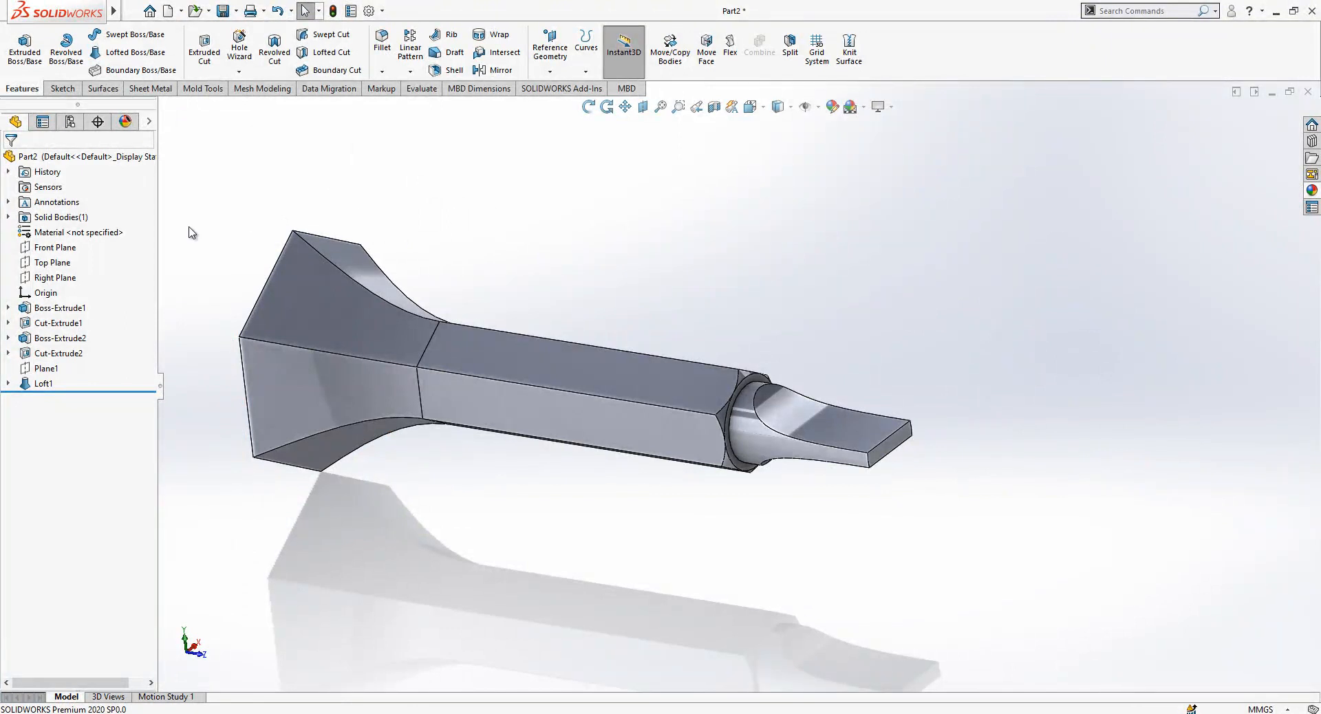
- Sketch a vertical construction line about 18.4 mm long on the Top Plane, from the origin out past the flared end
left_click(62, 262)
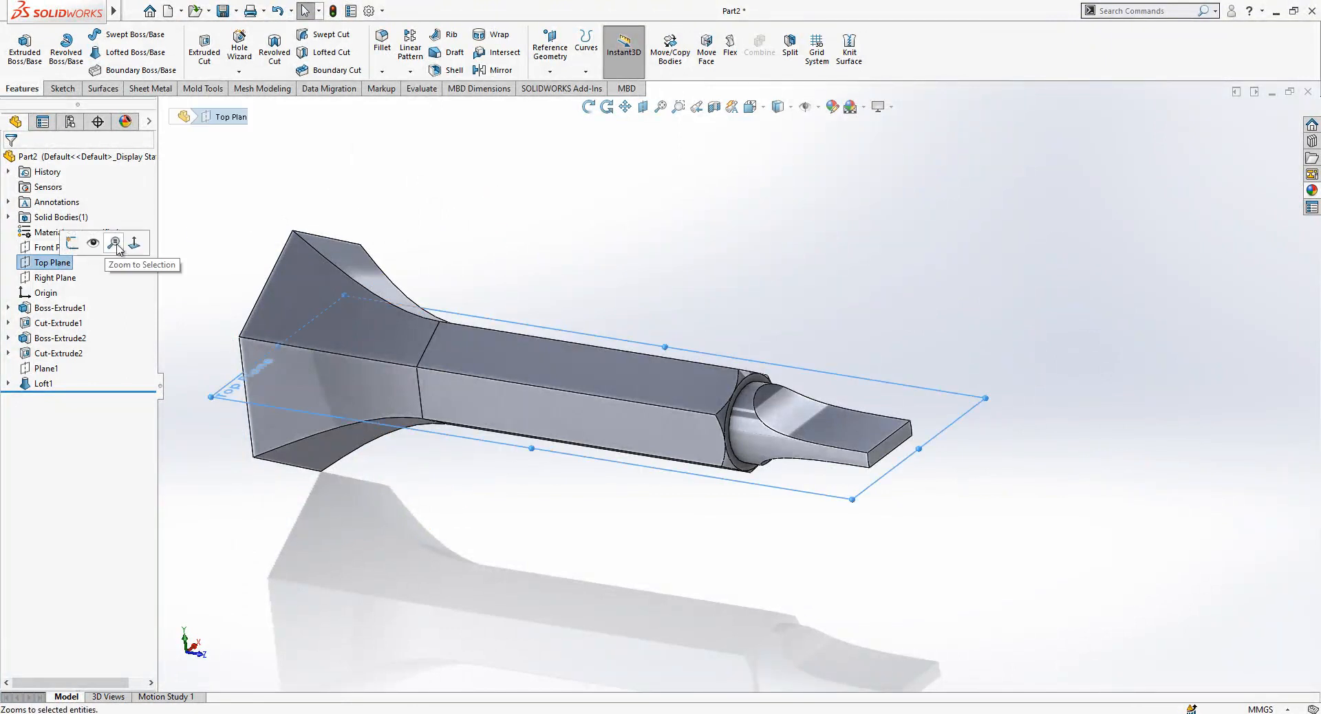
left_click(141, 243)
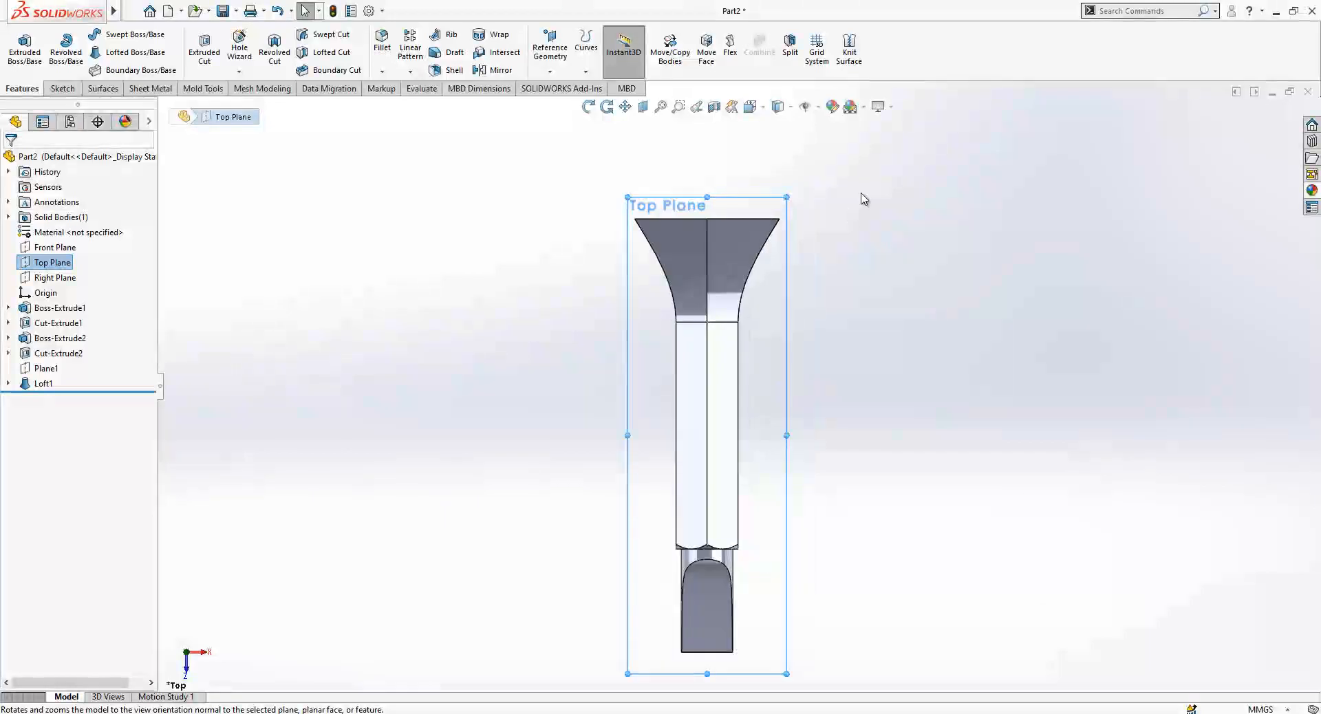
right_click(66, 267)
left_click(93, 234)
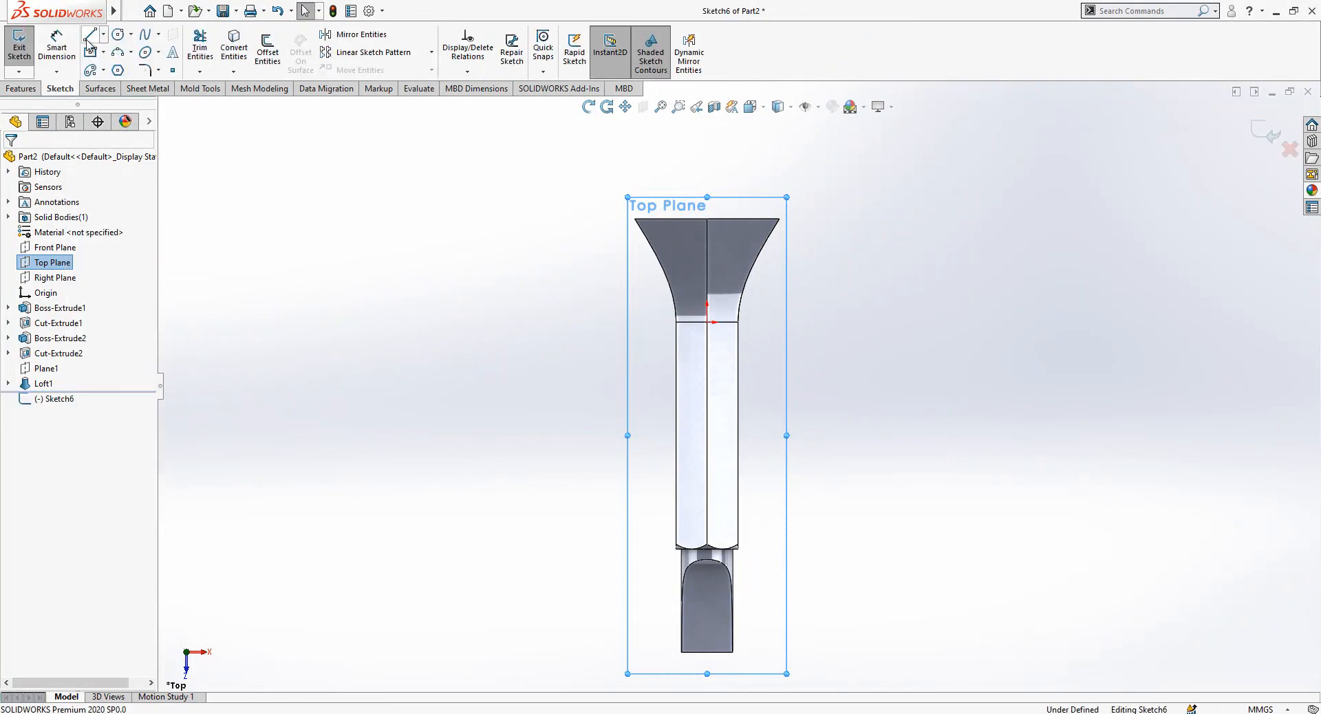
left_click(89, 34)
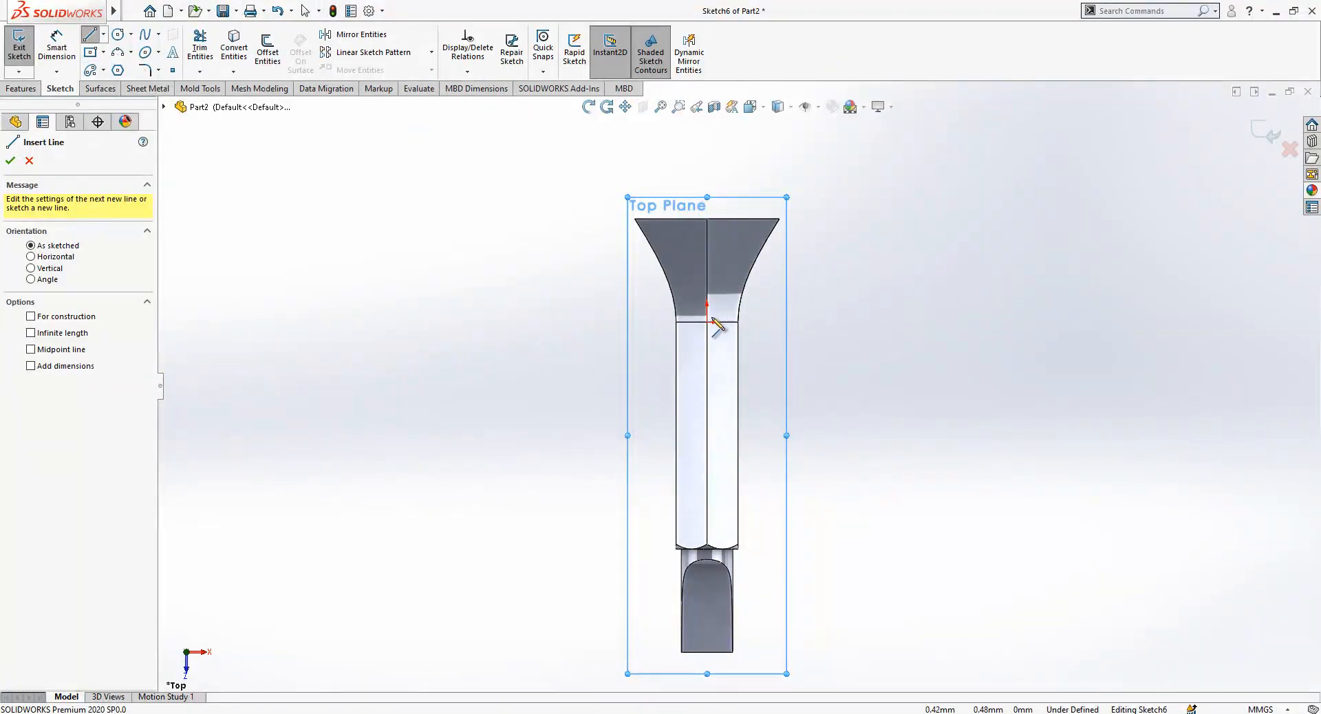
left_click_drag(707, 322, 708, 132)
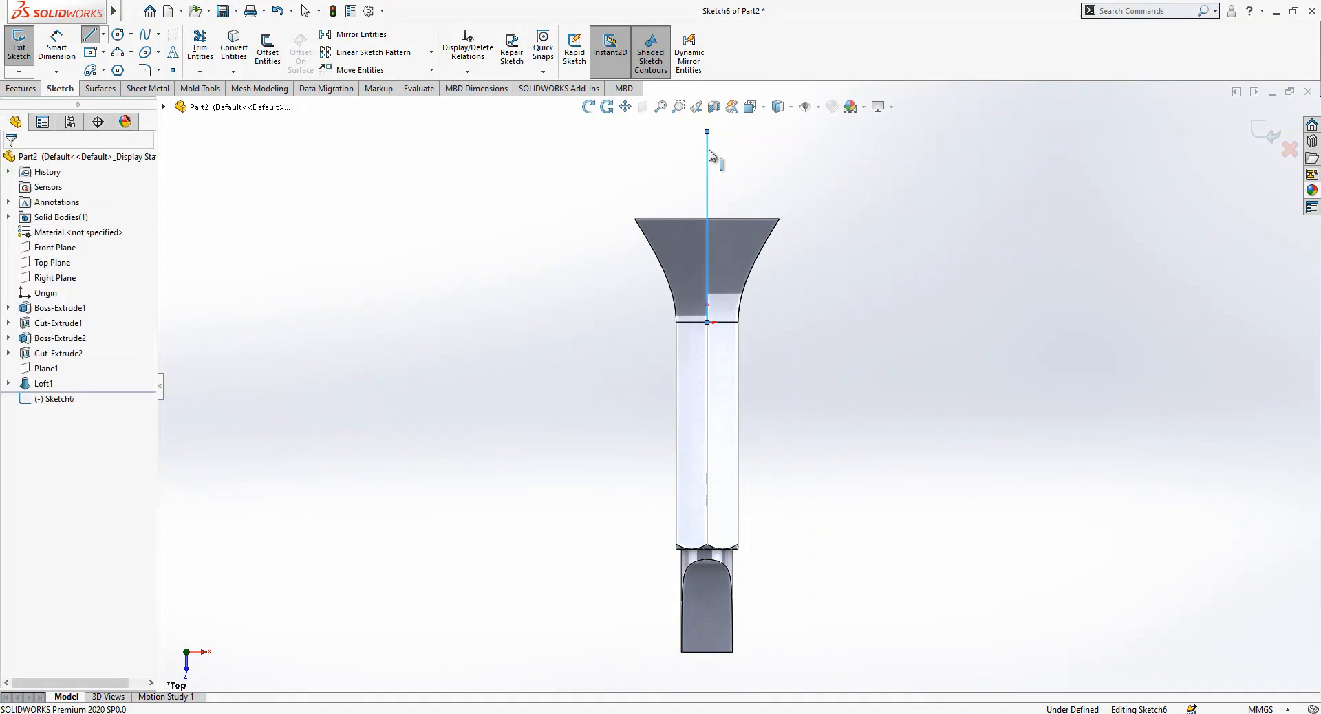
key("Escape")
left_click(707, 151)
left_click(766, 119)
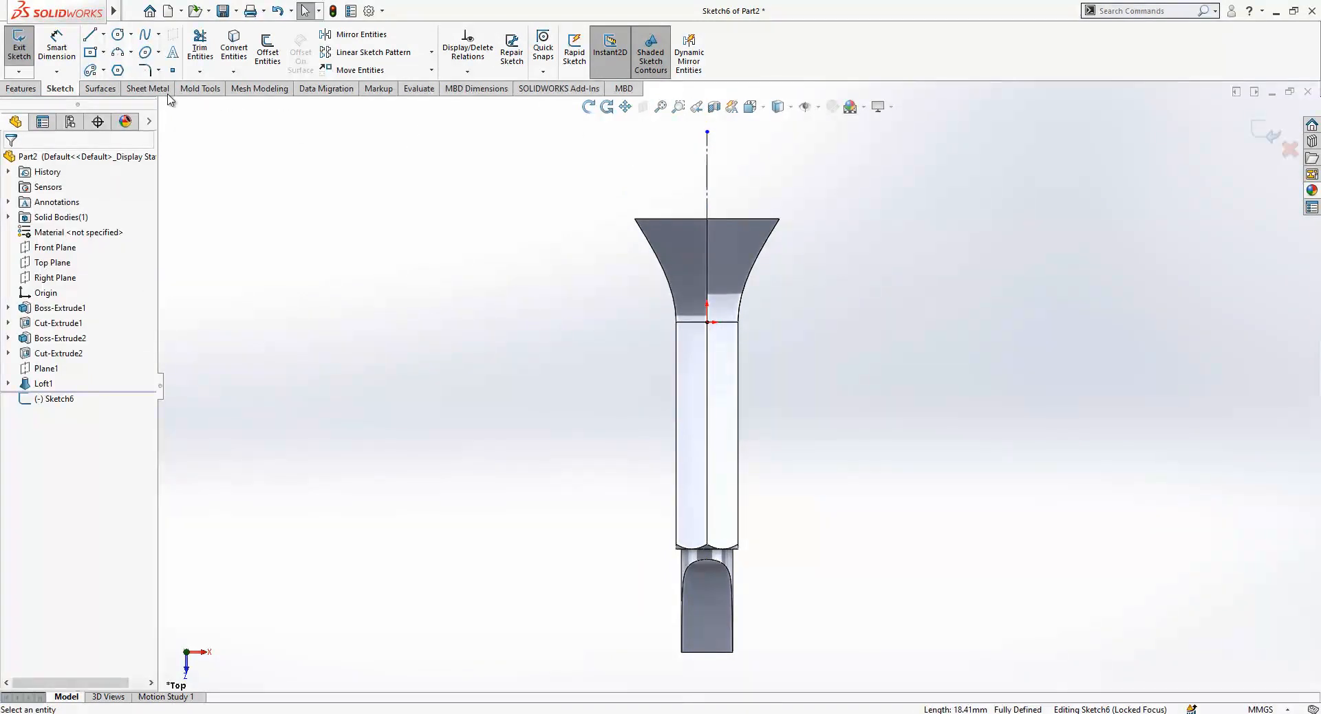
- Dimension the construction line's length as 18 mm
left_click(49, 57)
left_click(709, 171)
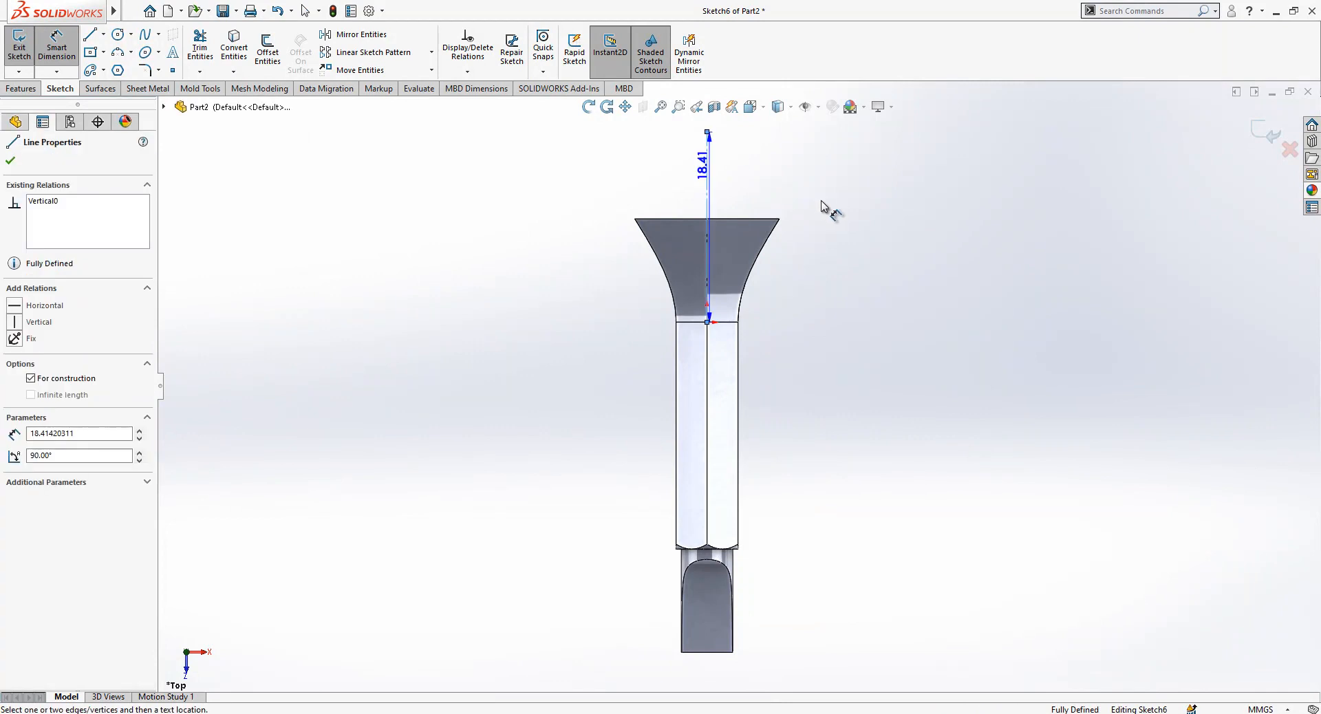
left_click(831, 202)
type("18")
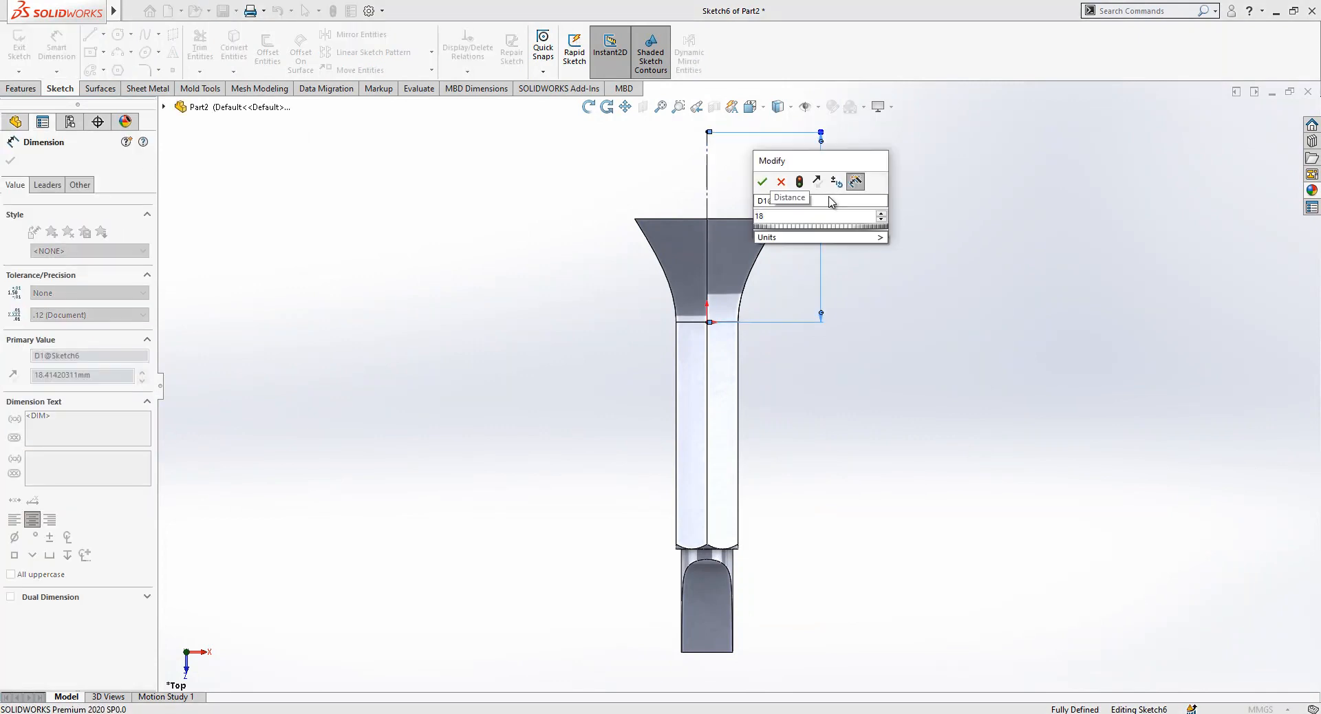
key("Return")
scroll(870, 177, "down", 2)
key("Escape")
- Sketch two concentric circles centred on the construction line's free end, the inner one about 10 mm in diameter
left_click(118, 36)
left_click(629, 251)
left_click(590, 217)
left_click(629, 251)
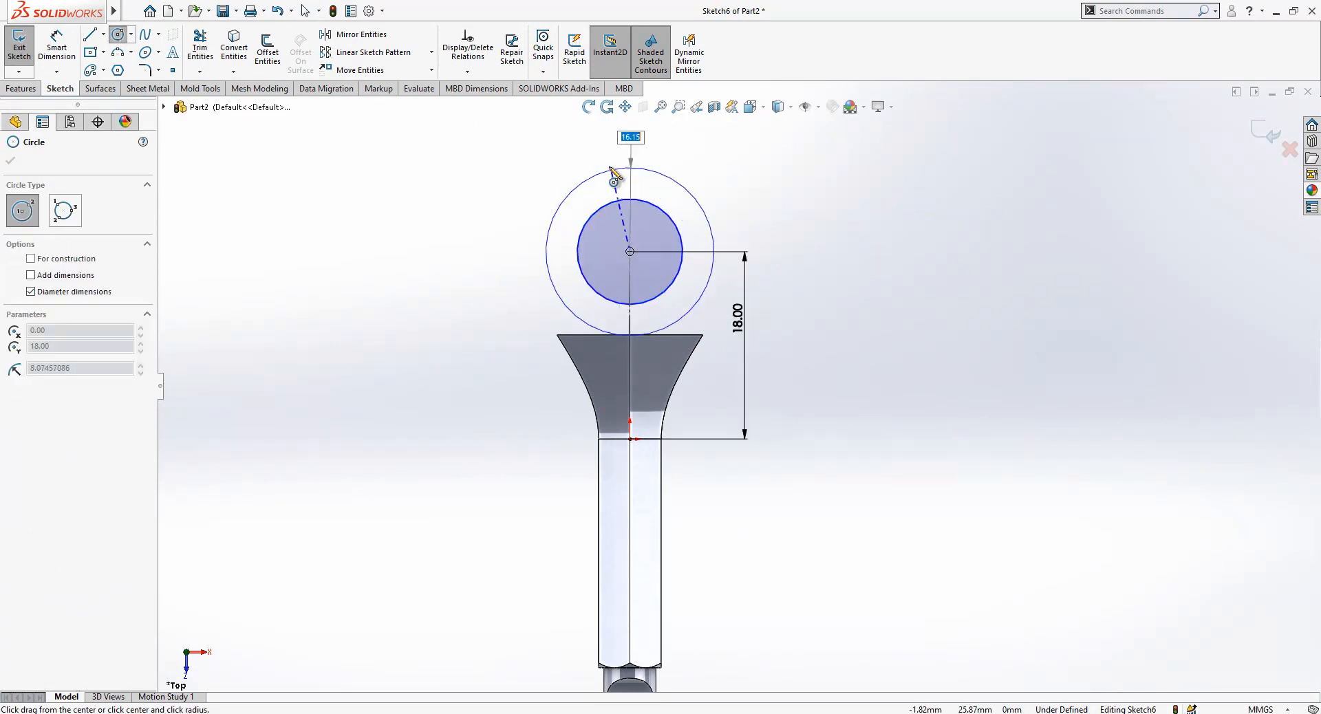
left_click(556, 177)
key("Escape")
- Dimension the outer circle's diameter as 18 mm and the inner circle's as 4 mm
left_click(56, 45)
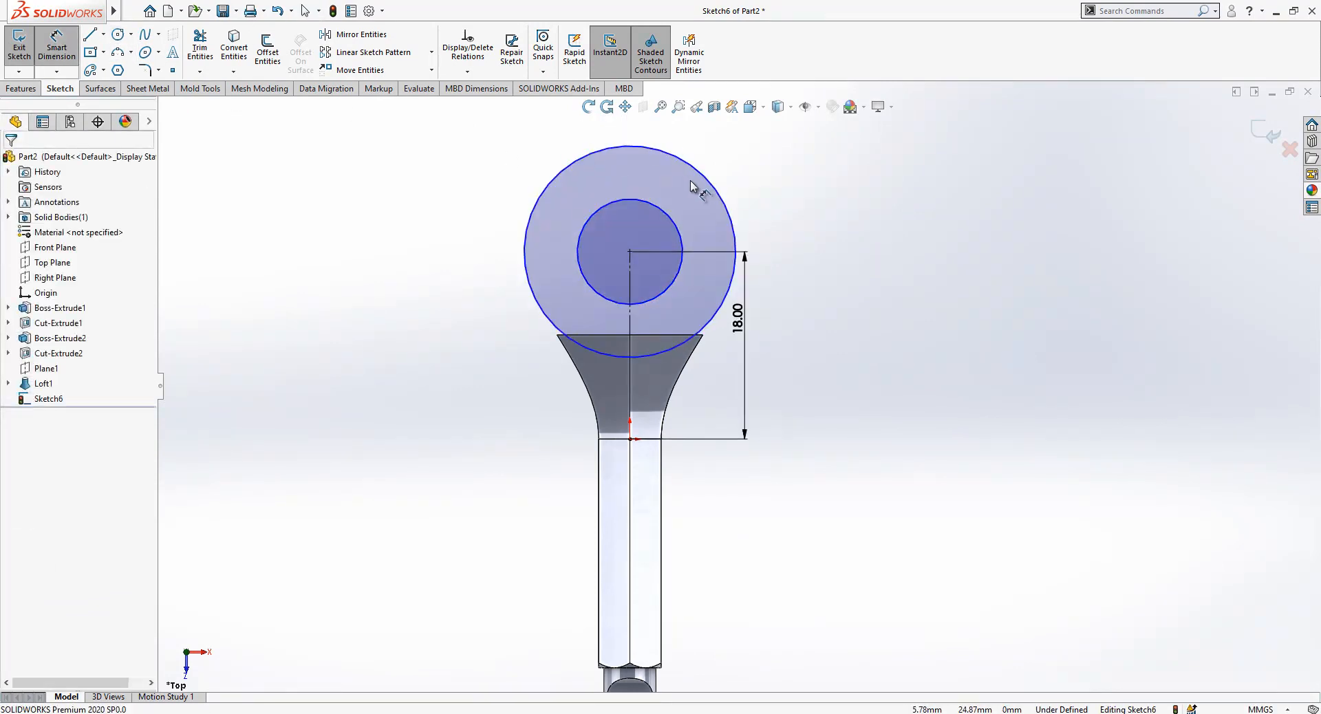
left_click(718, 184)
left_click(772, 184)
type("18")
key("Return")
left_click(682, 237)
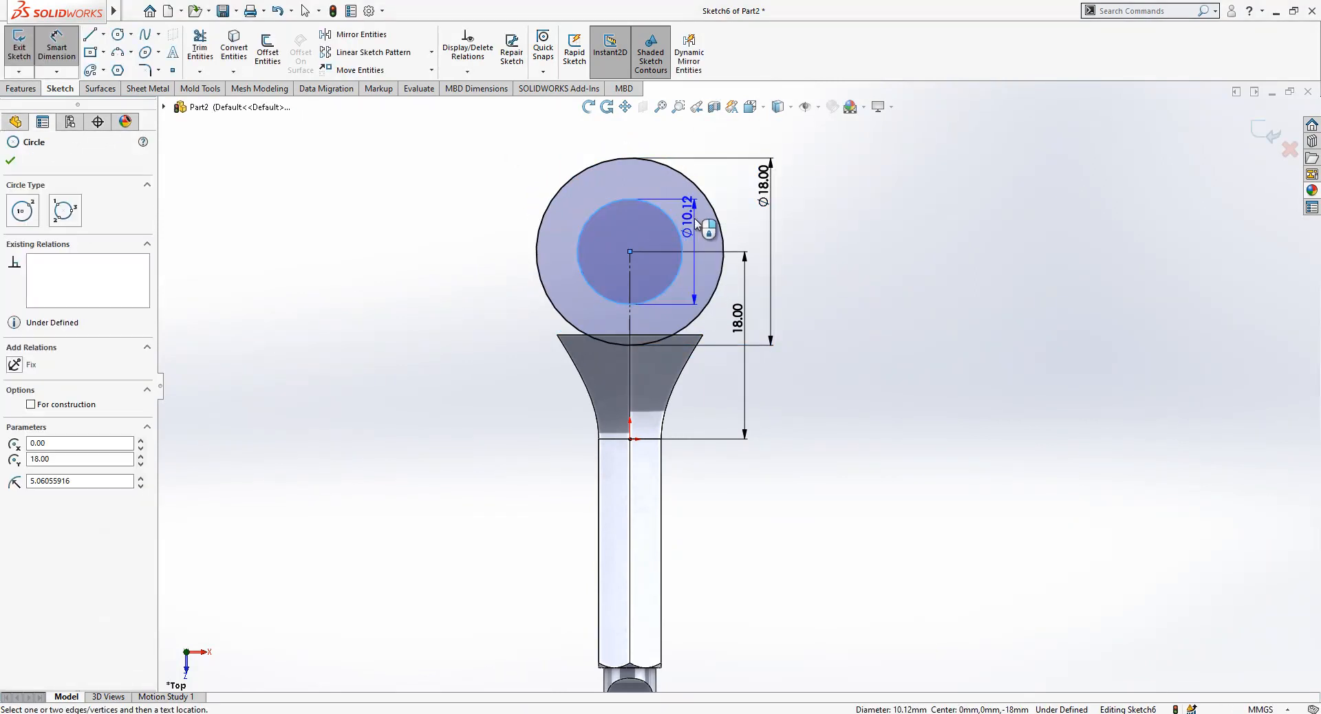
left_click(691, 213)
type("4")
key("Return")
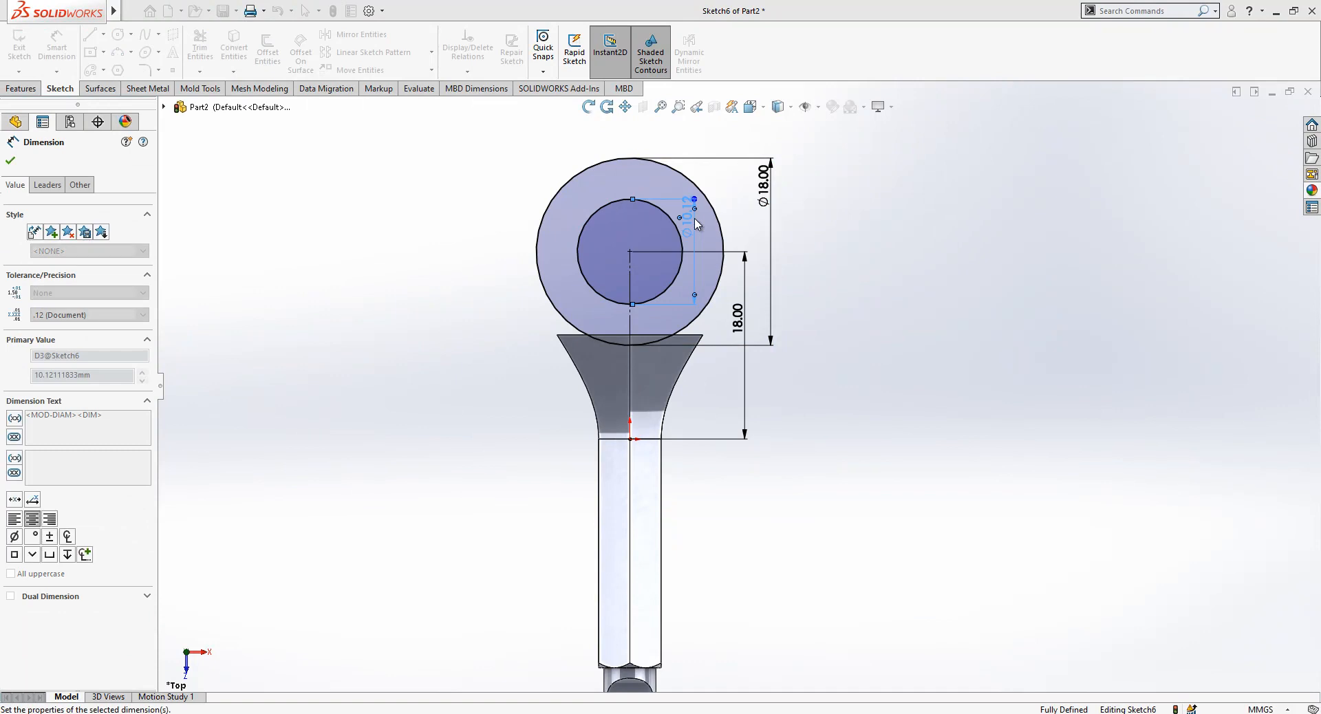
key("Escape")
- Sketch a three-point arc of about 18 mm radius from the flare's upper right corner, bulging outward beside the outer circle
scroll(678, 347, "down", 1)
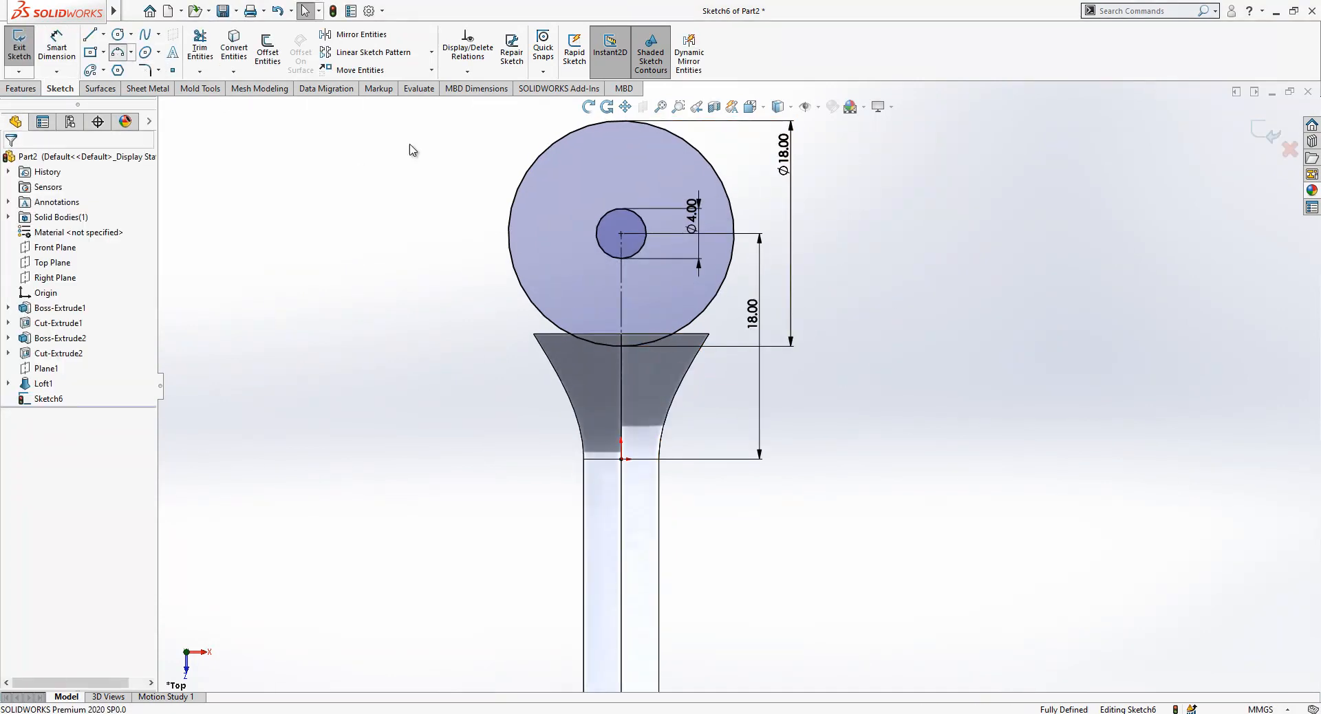
left_click(710, 335)
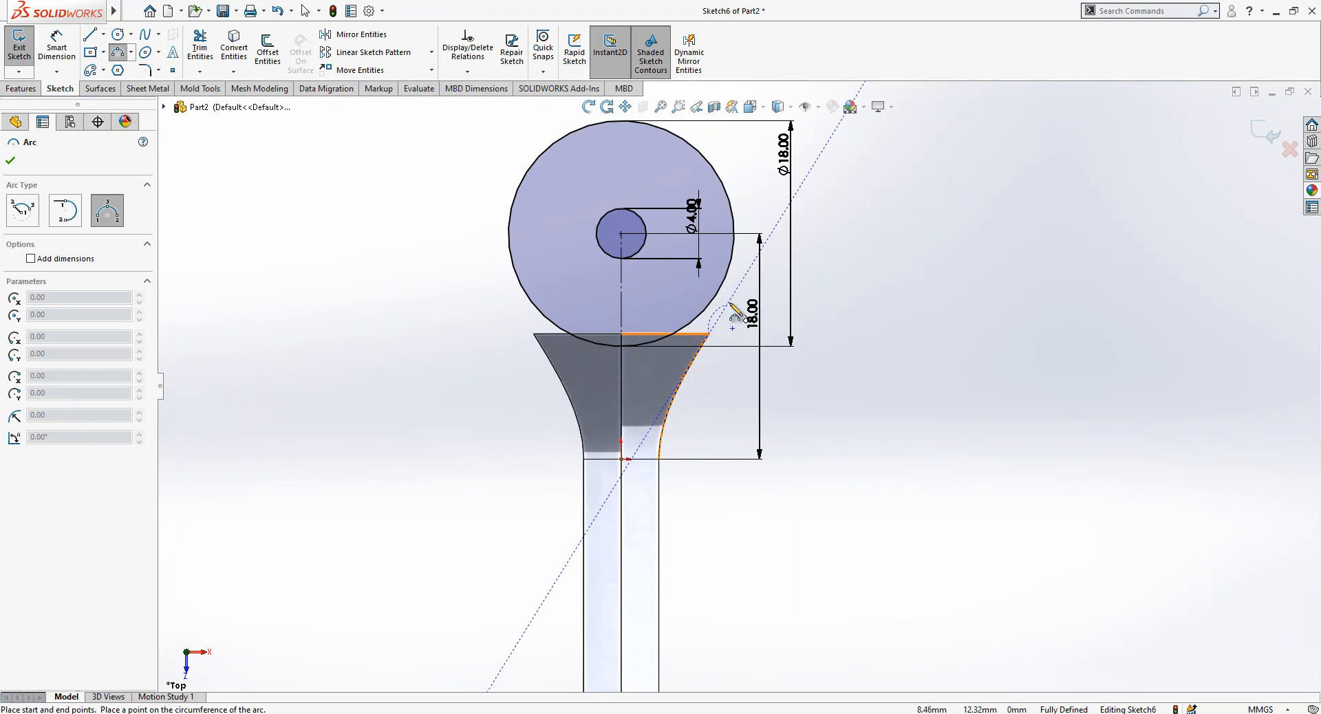
left_click(730, 146)
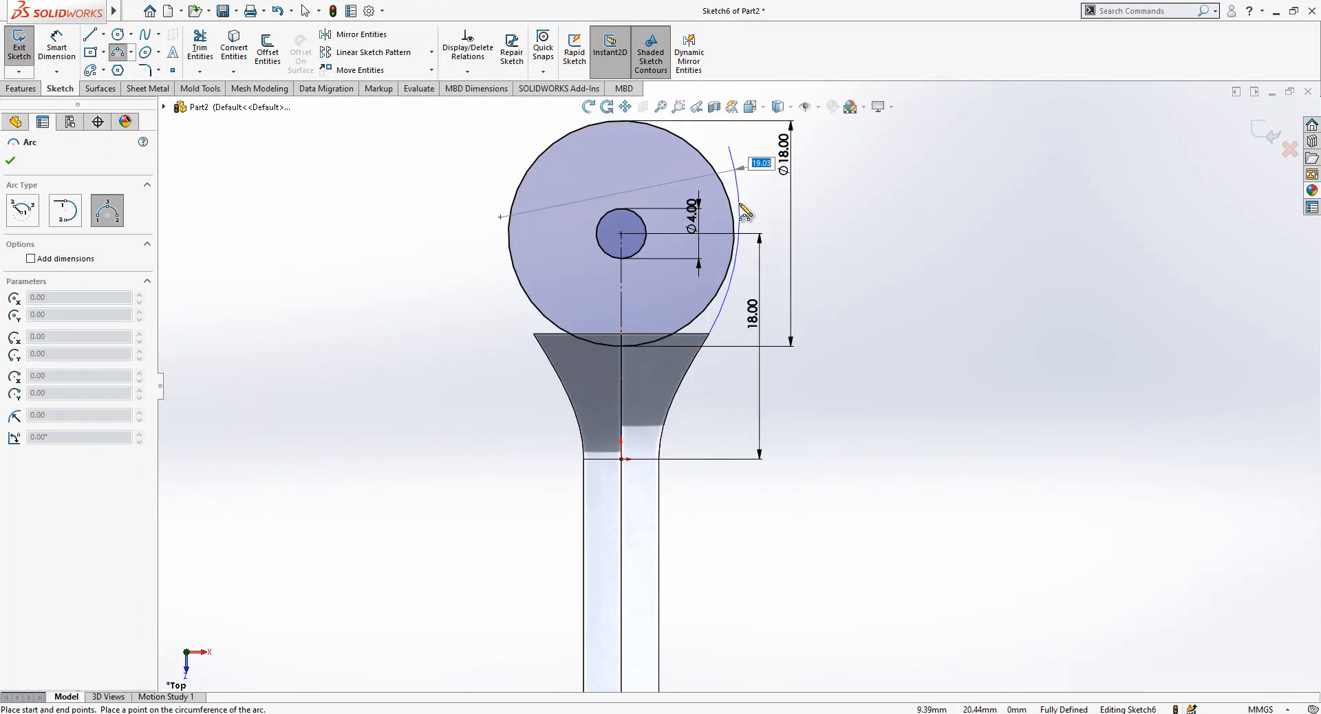
left_click(733, 282)
key("Escape")
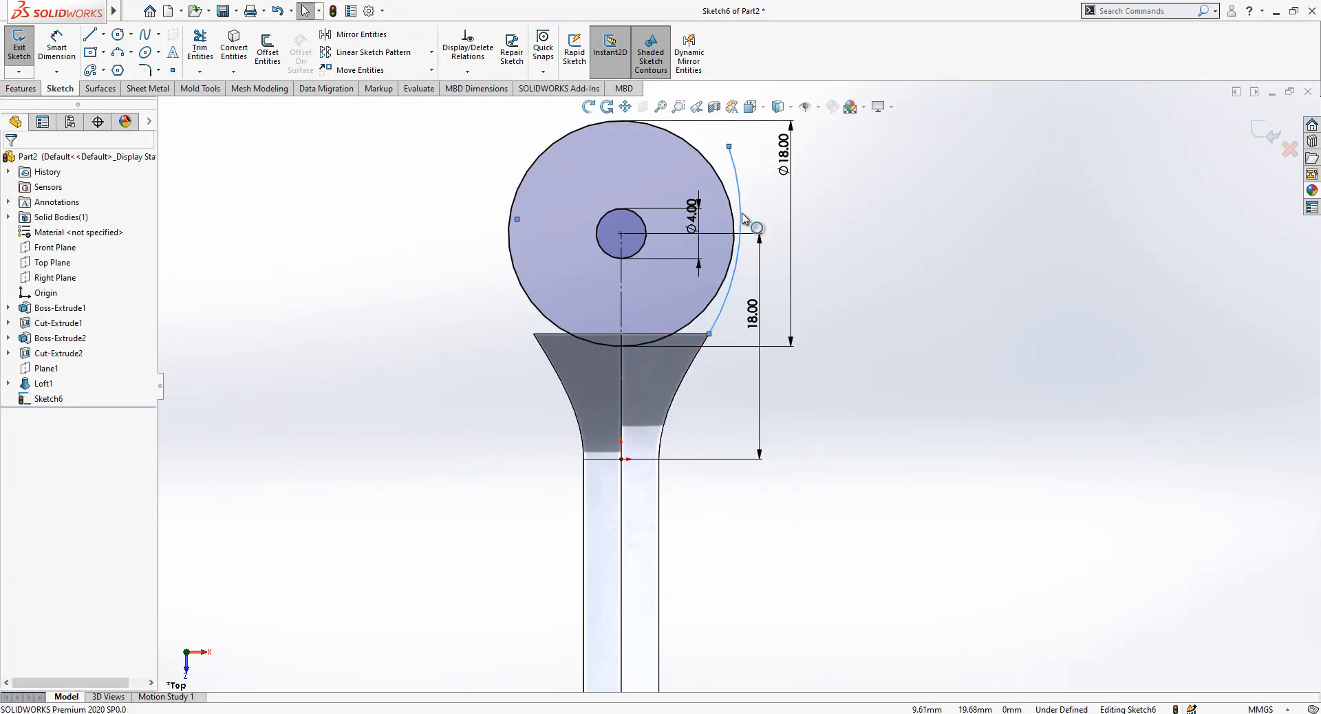
- Add a Tangent relation between the new arc and the flare's curved right edge
left_click(734, 282)
left_click(696, 360, "ctrl")
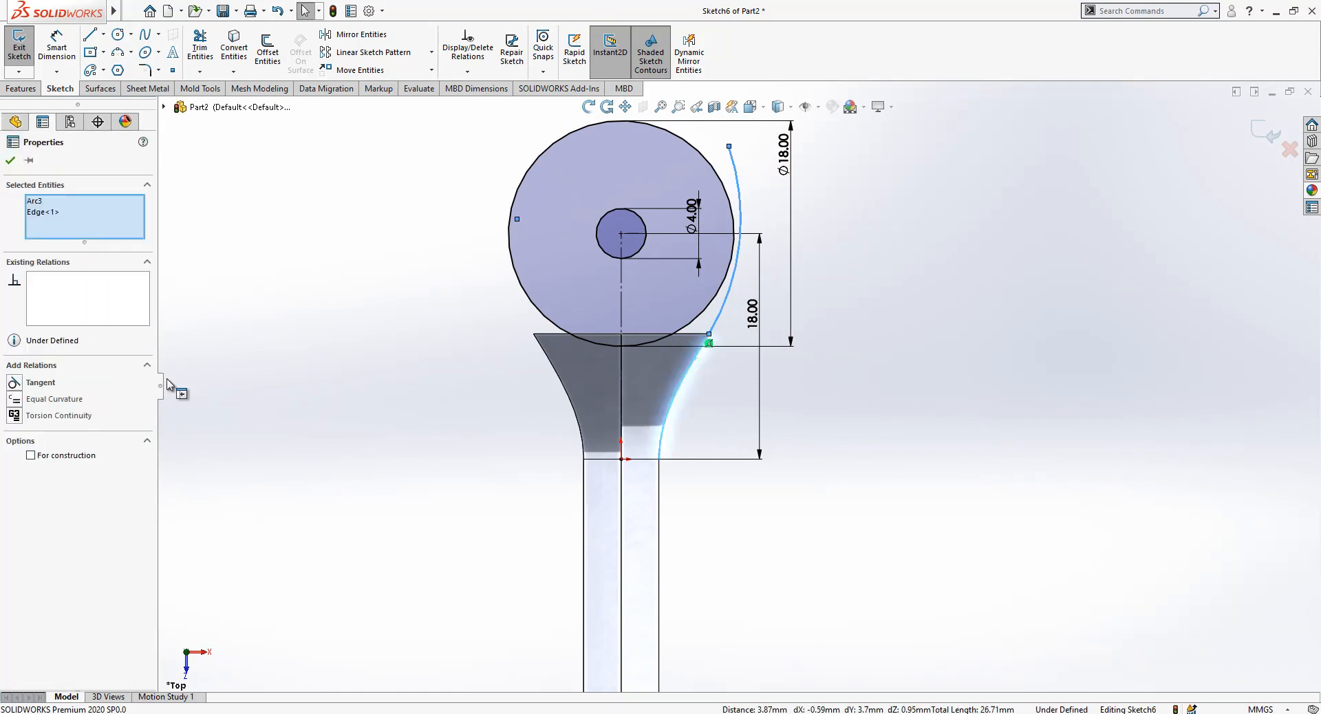
left_click(45, 383)
left_click(404, 315)
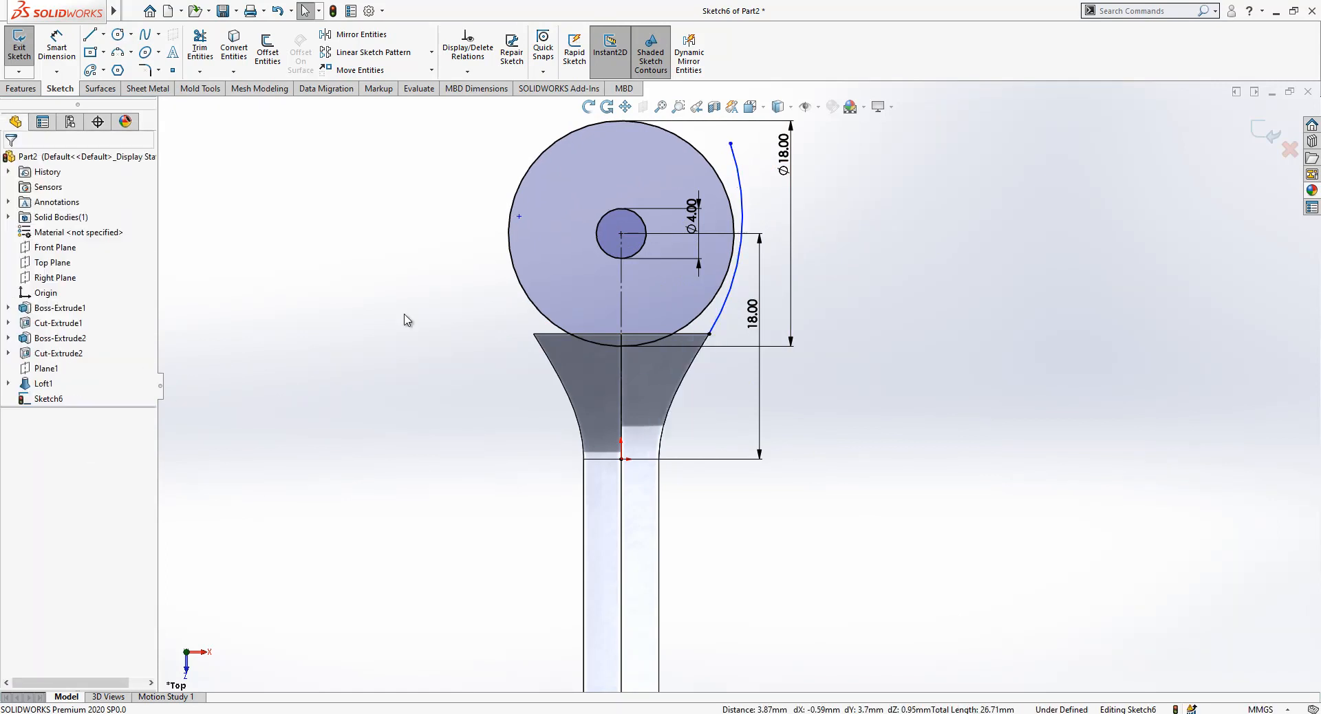
- Make the arc tangent to the 18 mm circle and extend its free end past the circle's top, across the centreline
left_click(735, 219)
left_click(742, 208, "ctrl")
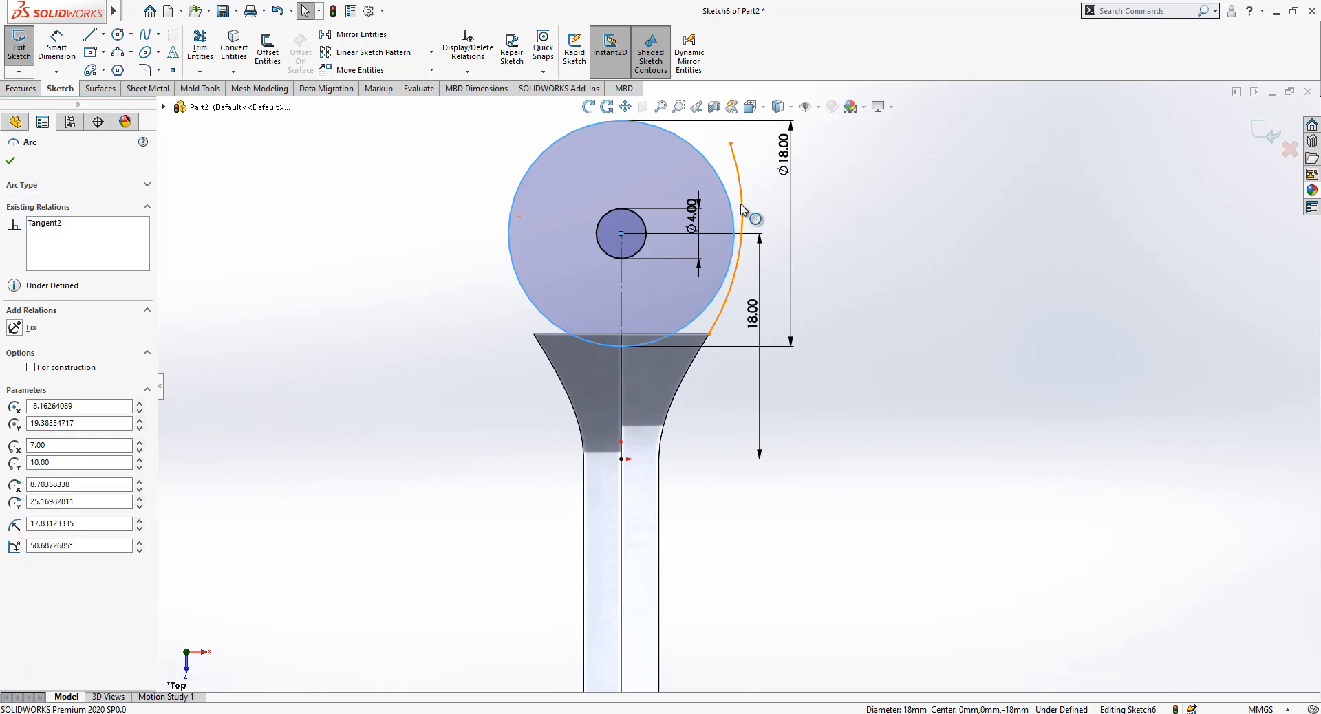
left_click(41, 399)
left_click(191, 372)
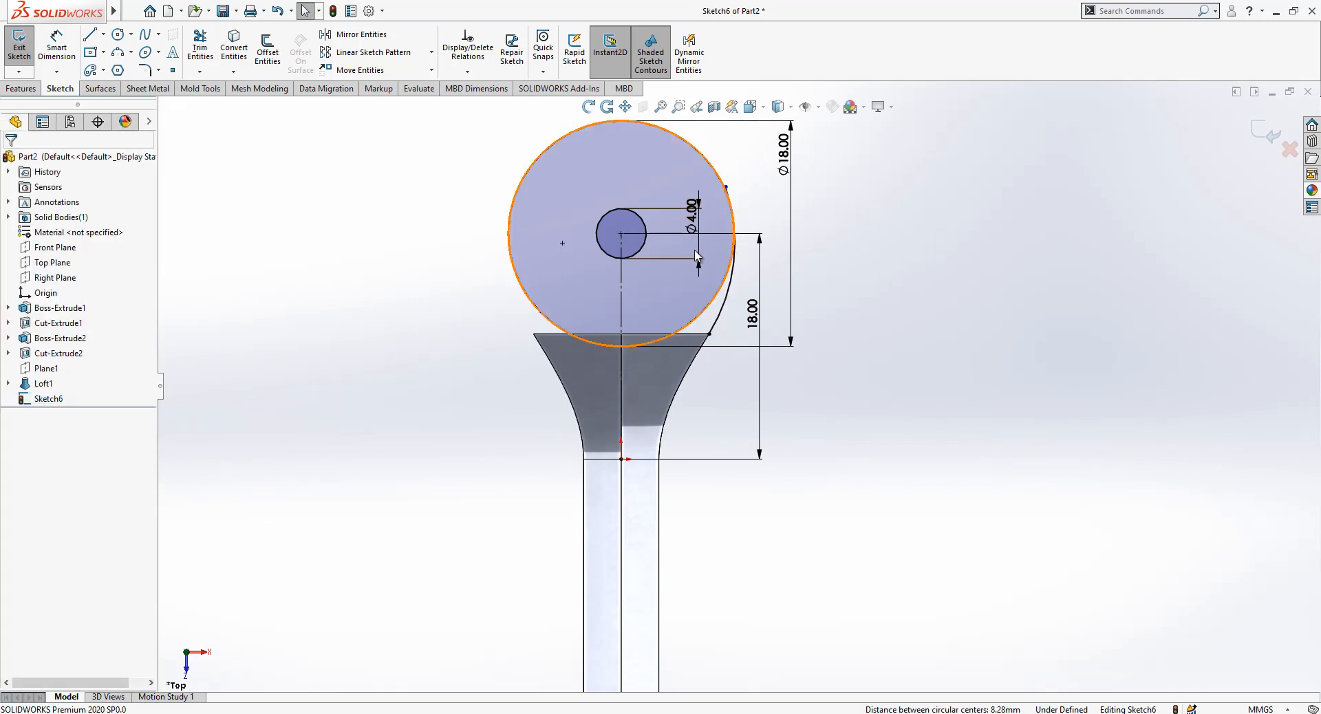
left_click_drag(725, 187, 599, 112)
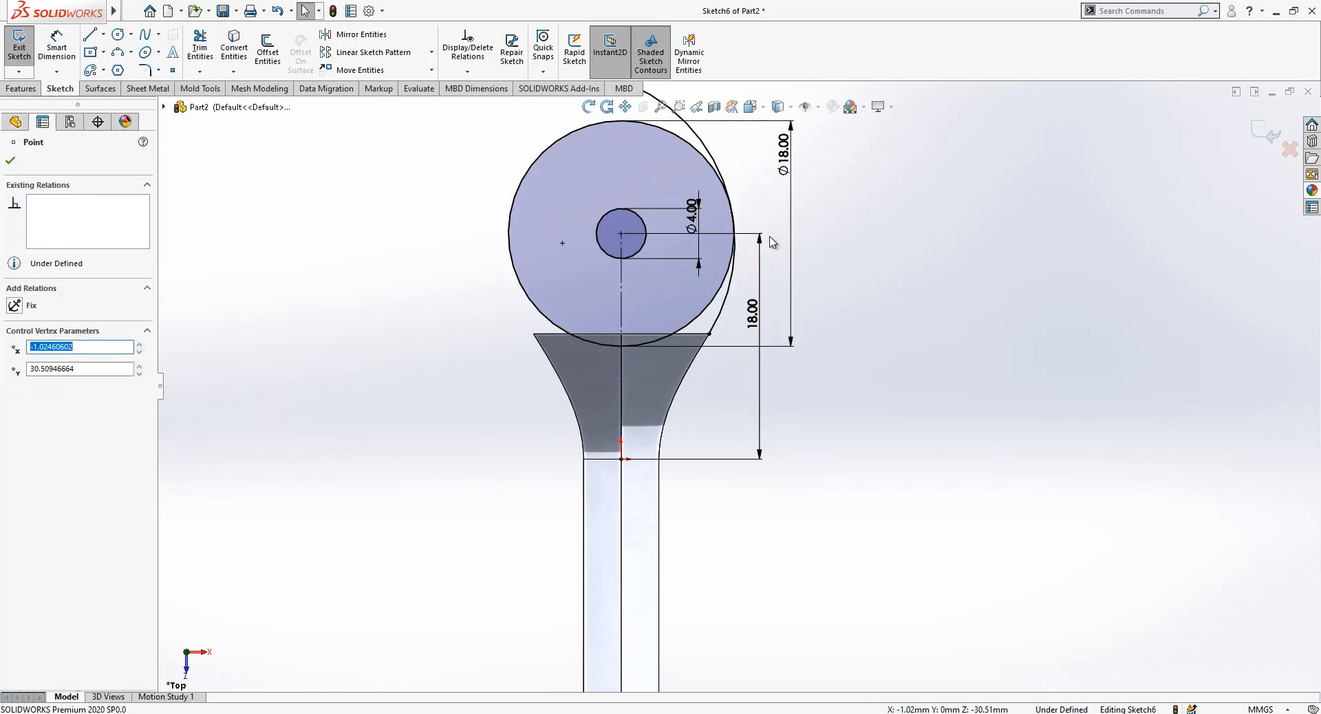
left_click(766, 239)
scroll(756, 231, "up", 1)
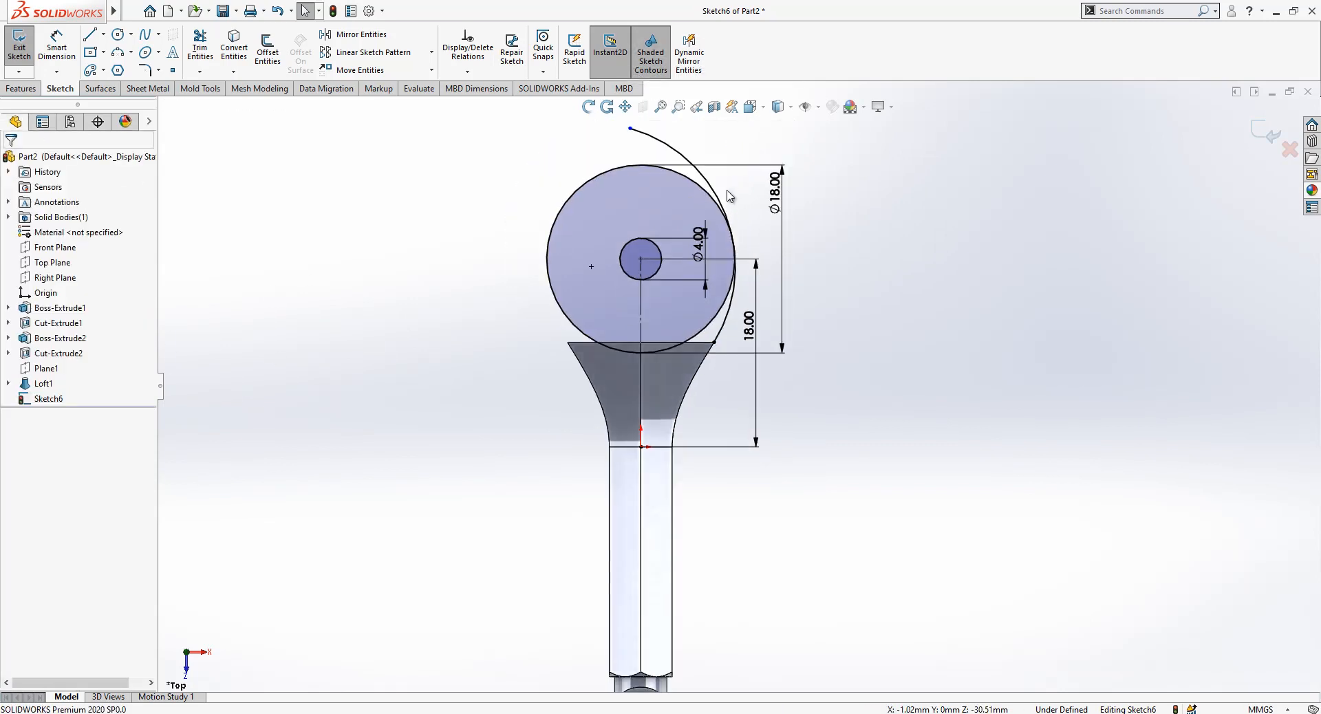
- Mirror the tangent arc about the vertical construction line, keeping the original
left_click(642, 313)
left_click(348, 35)
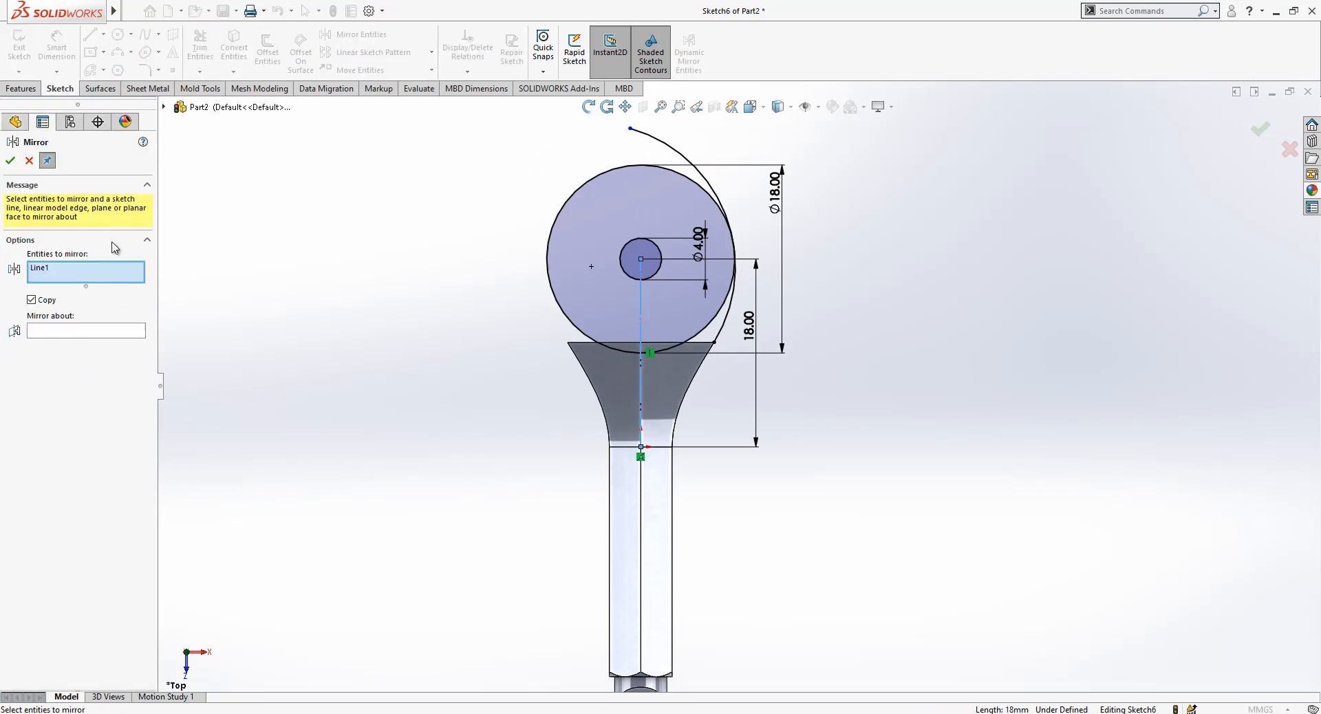
left_click(84, 268)
left_click(85, 335)
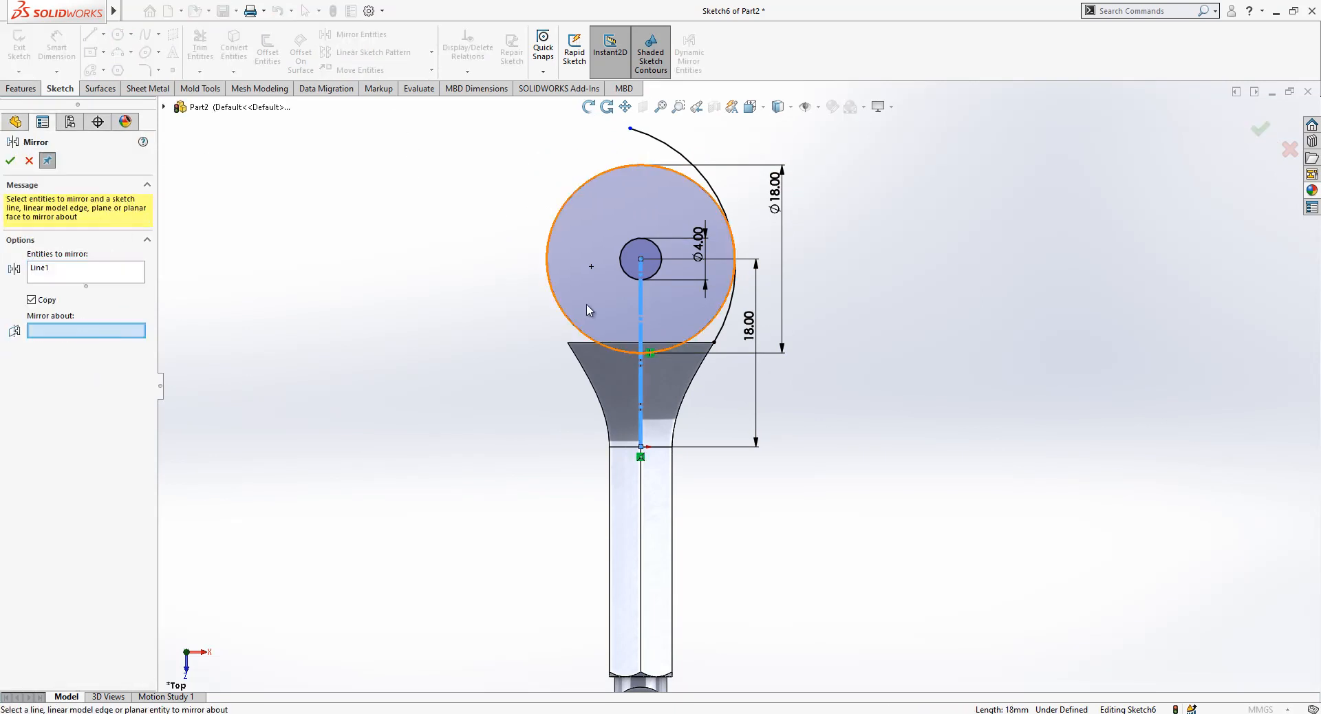
left_click(640, 311)
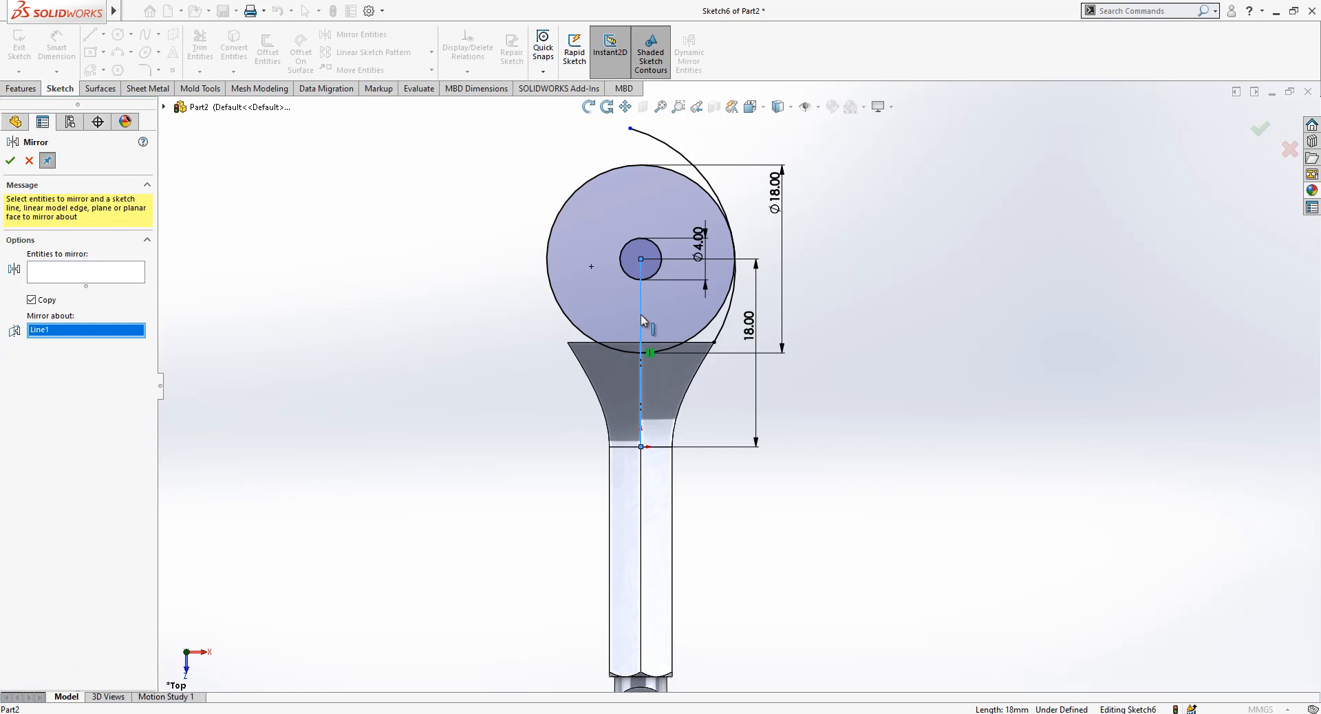
left_click(685, 157)
left_click(11, 161)
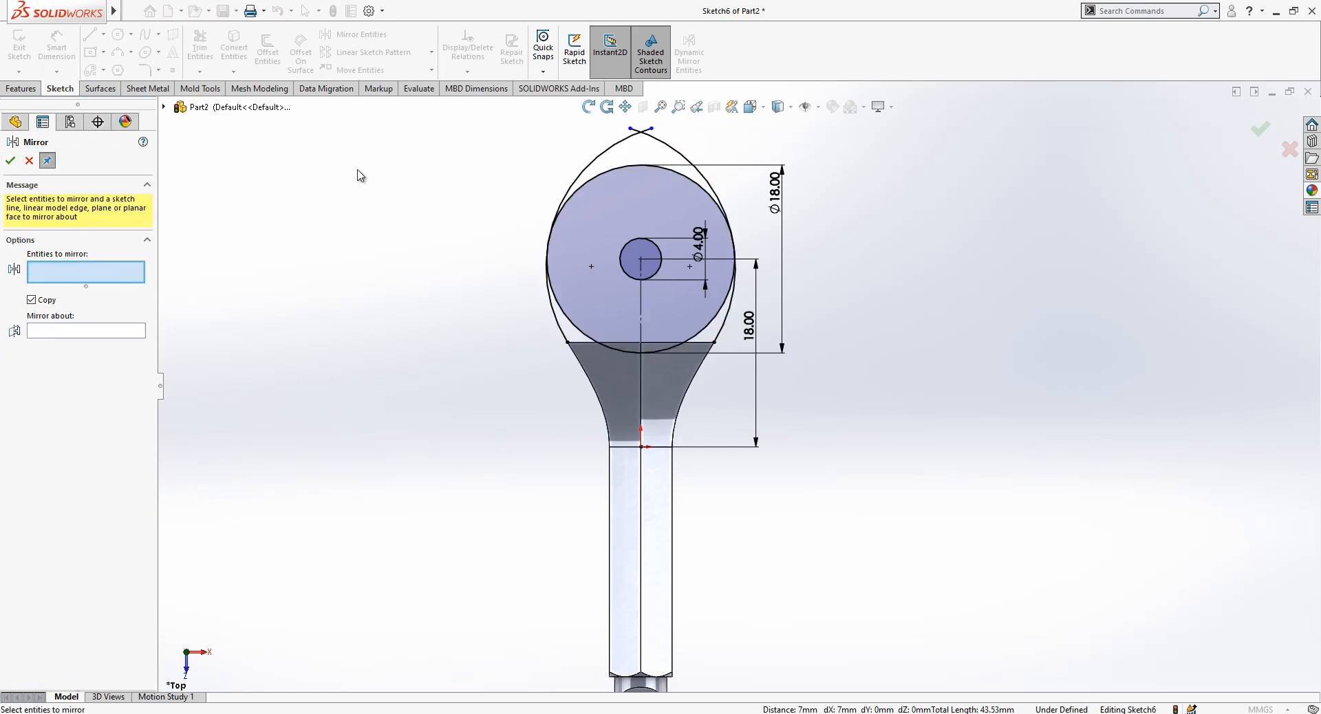
key("Escape")
- Trim the crossing arc ends above the outer circle and the circle's lower portion between the two side arcs
scroll(759, 183, "down", 2)
scroll(738, 262, "up", 1)
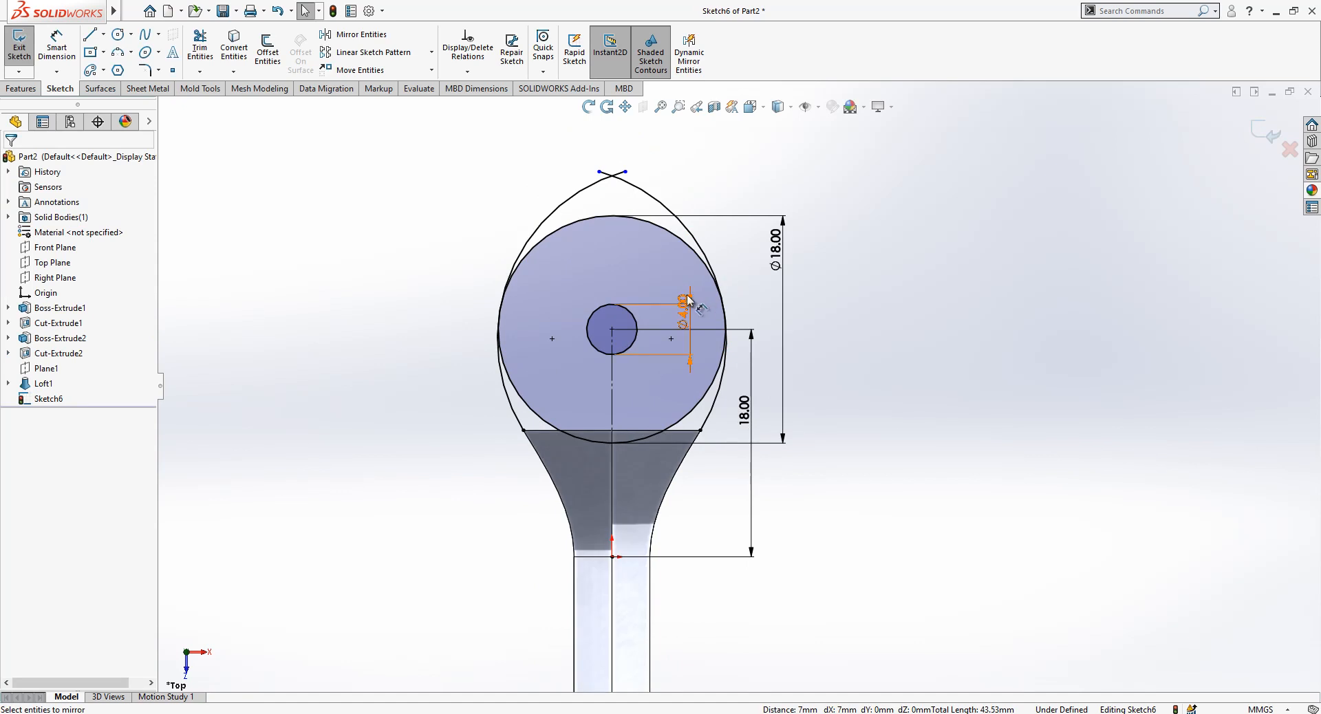
left_click(198, 52)
mouse_move(625, 193)
left_mouse_down()
mouse_move(638, 172)
mouse_move(614, 183)
left_mouse_up()
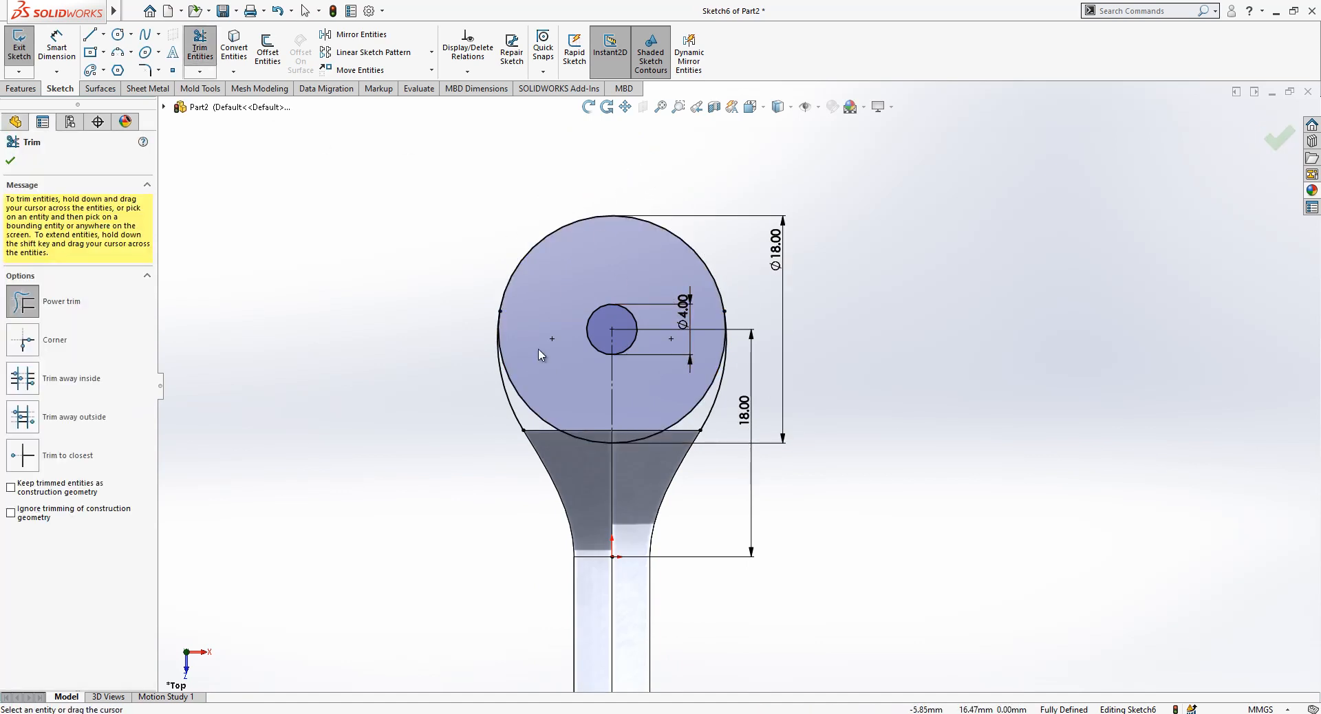
left_click_drag(548, 421, 580, 432)
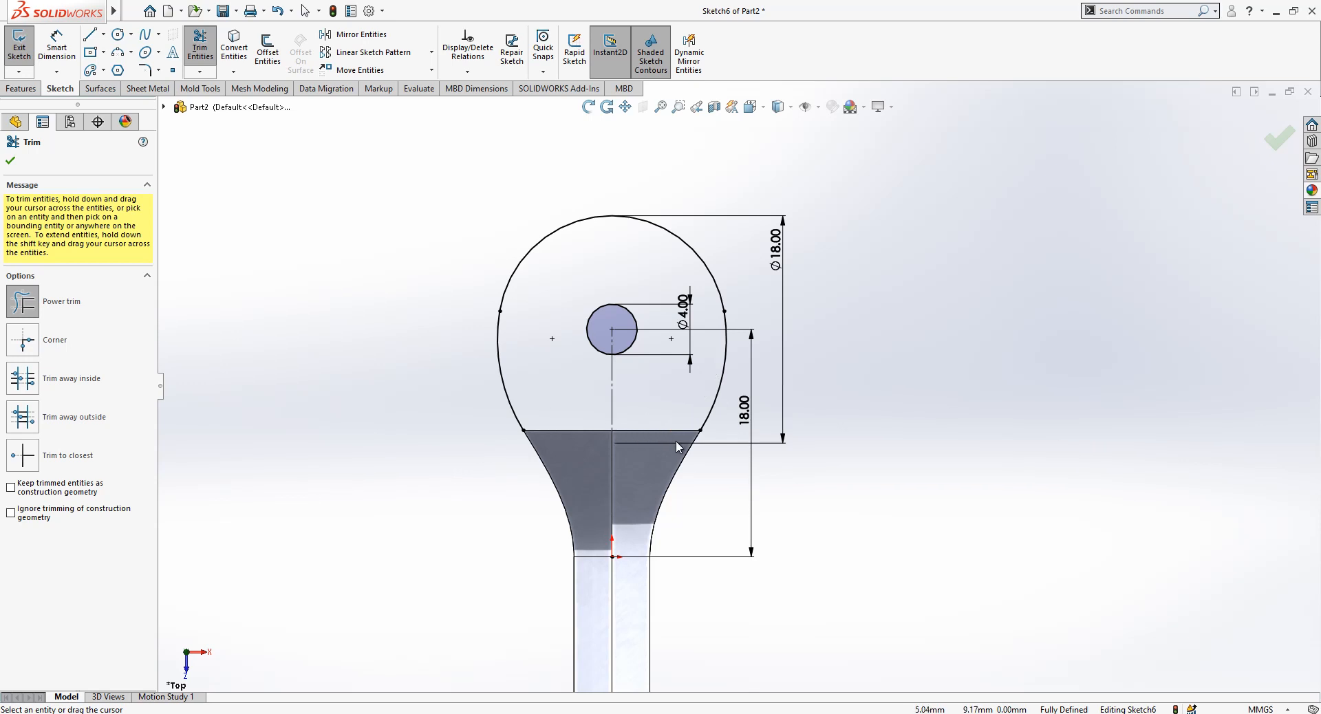
left_click_drag(675, 440, 680, 444)
key("Escape")
- Close the profile with a 14 mm horizontal line between the lower ends of the two side arcs
right_click_drag(899, 379, 803, 382)
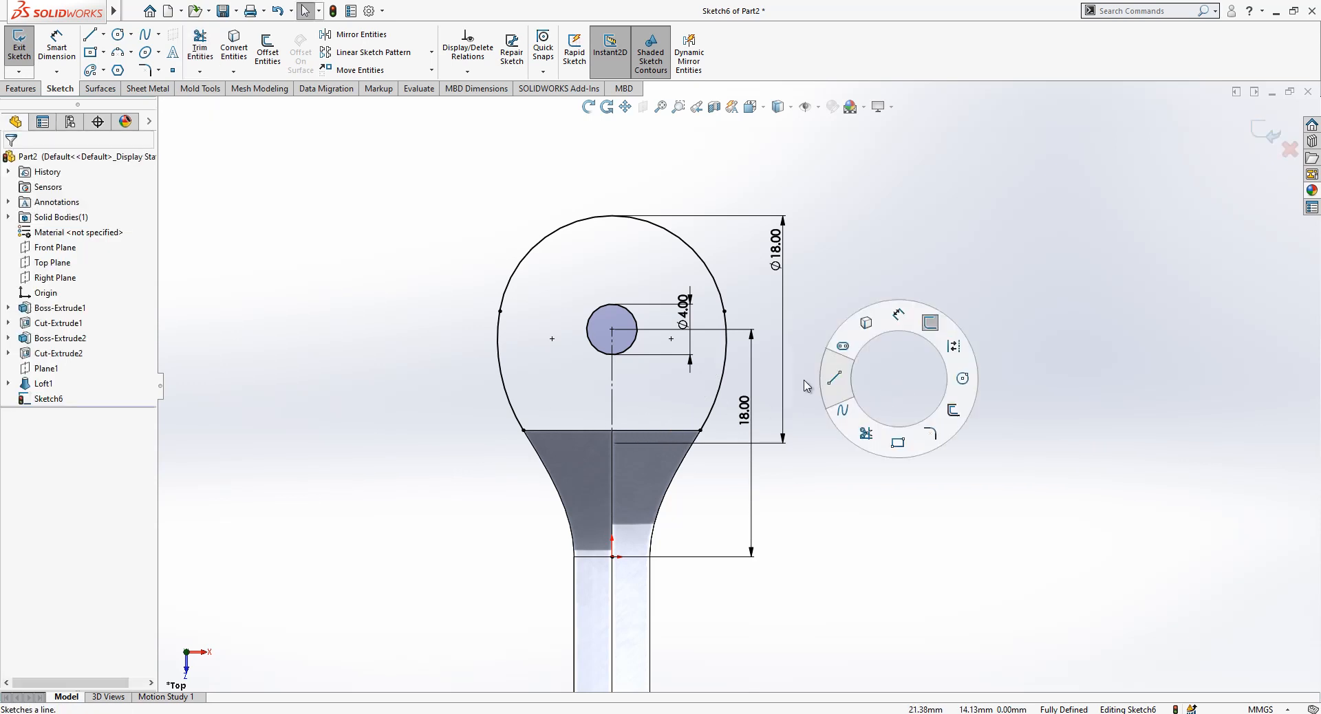
left_click(523, 431)
left_click(700, 431)
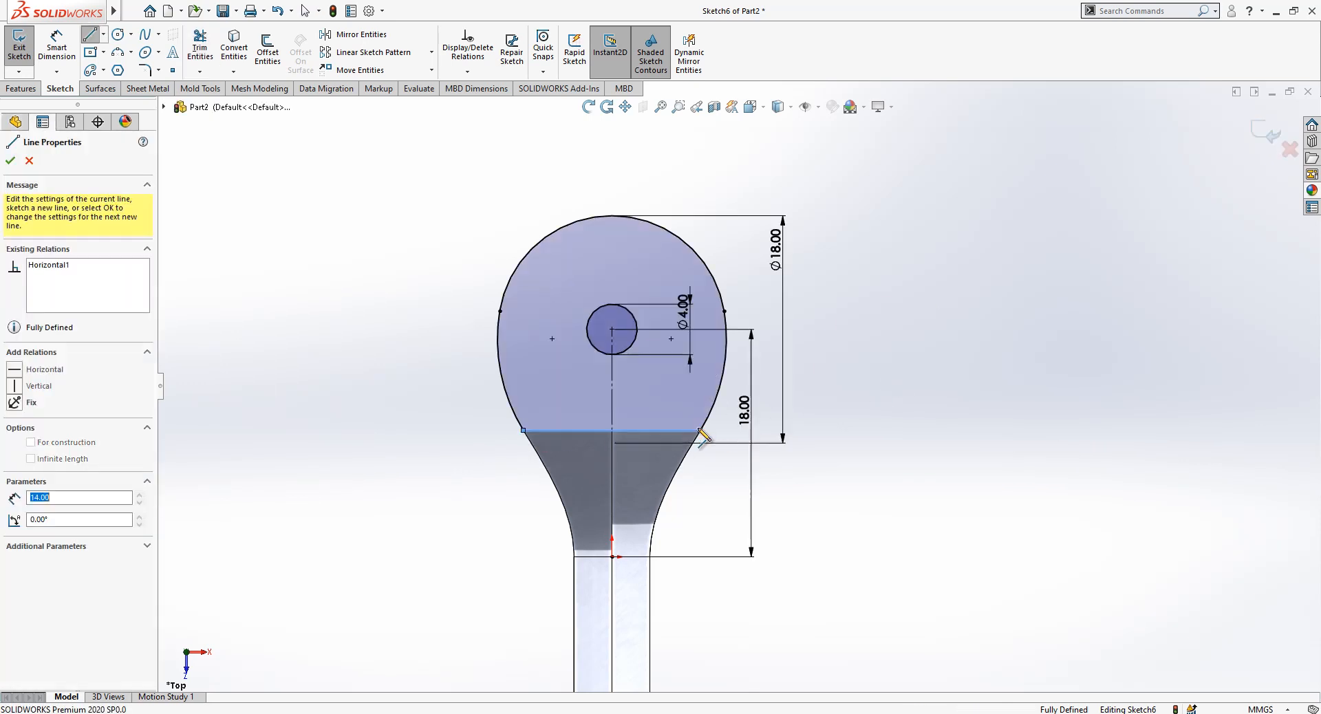
key("Escape")
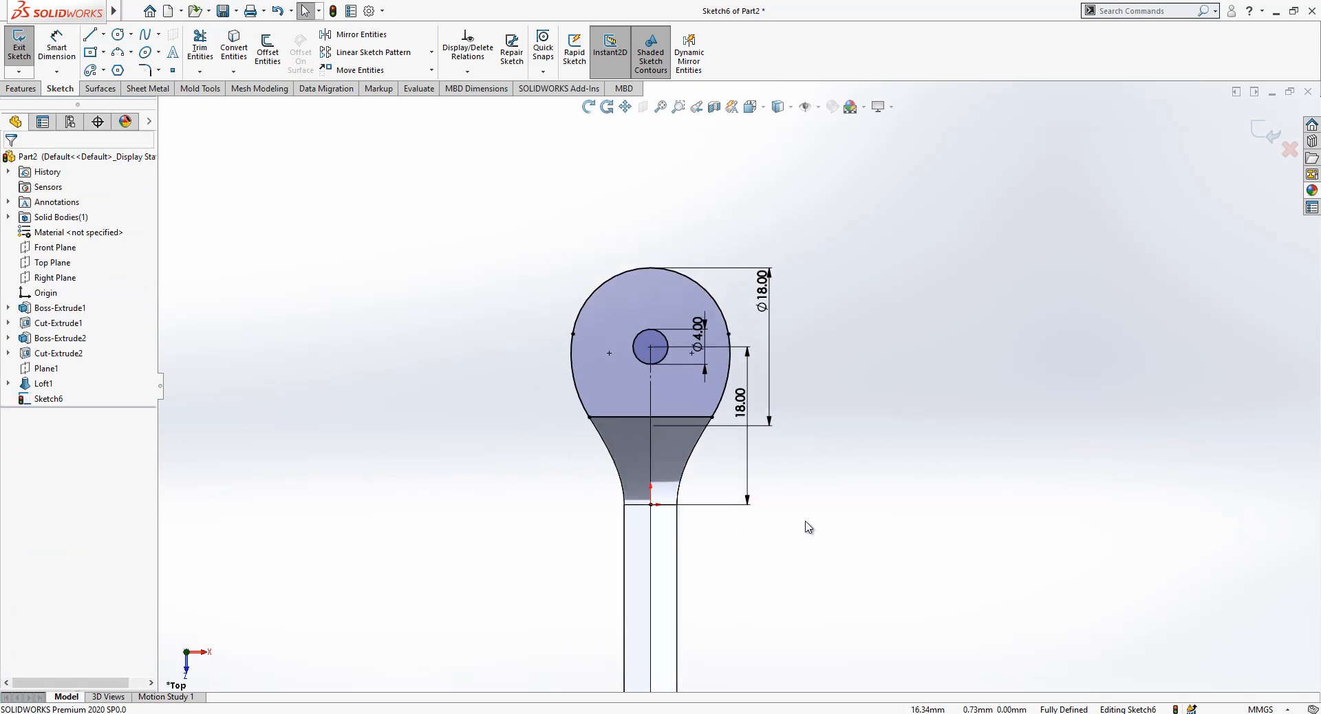
- Exit the sketch and extrude the ring profile as a boss, Mid Plane, to a depth of 4 mm
mouse_move(805, 525)
middle_mouse_down()
mouse_move(720, 448)
mouse_move(543, 338)
mouse_move(551, 316)
middle_mouse_up()
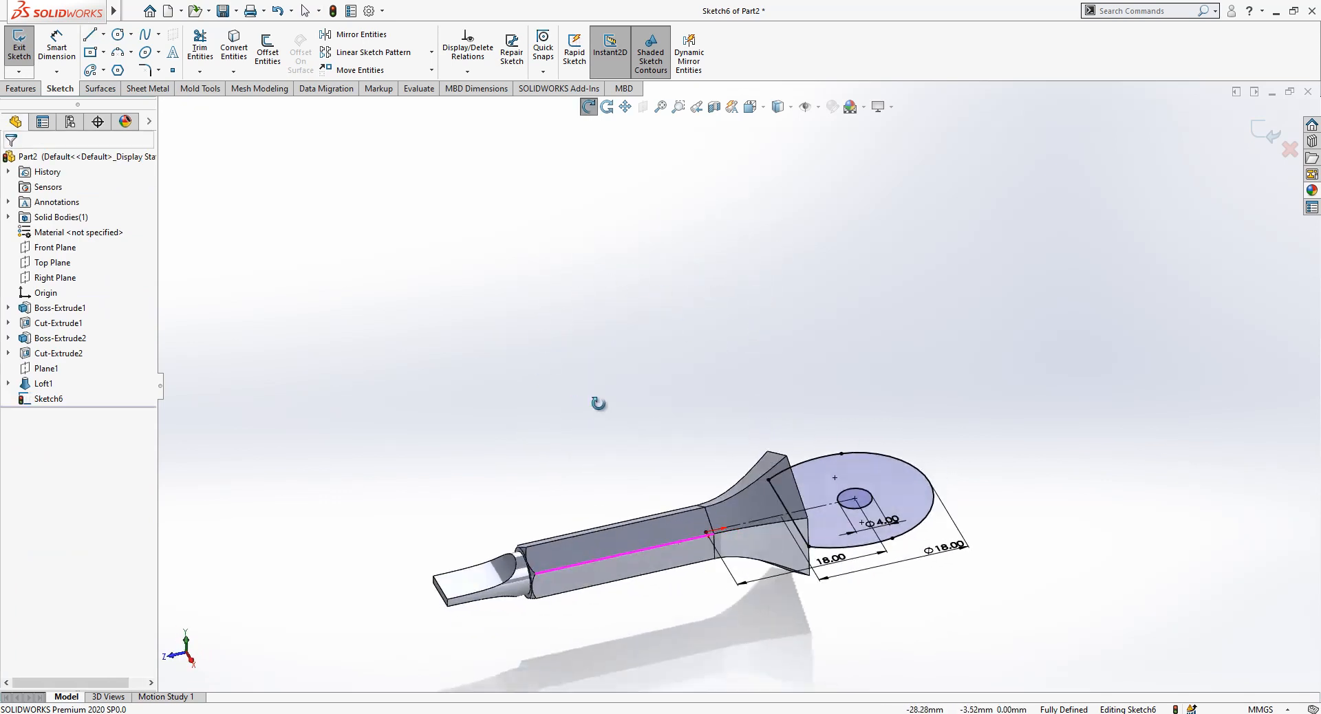
left_click(1258, 141)
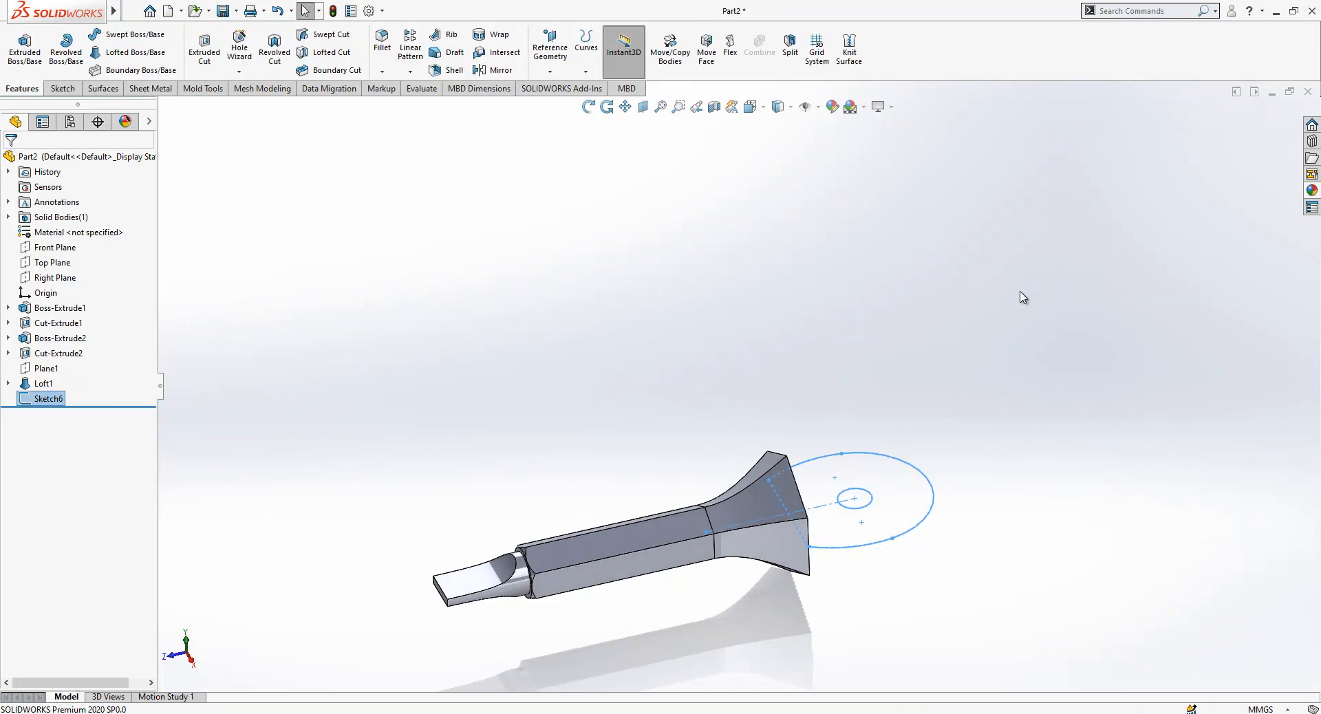
left_click(25, 50)
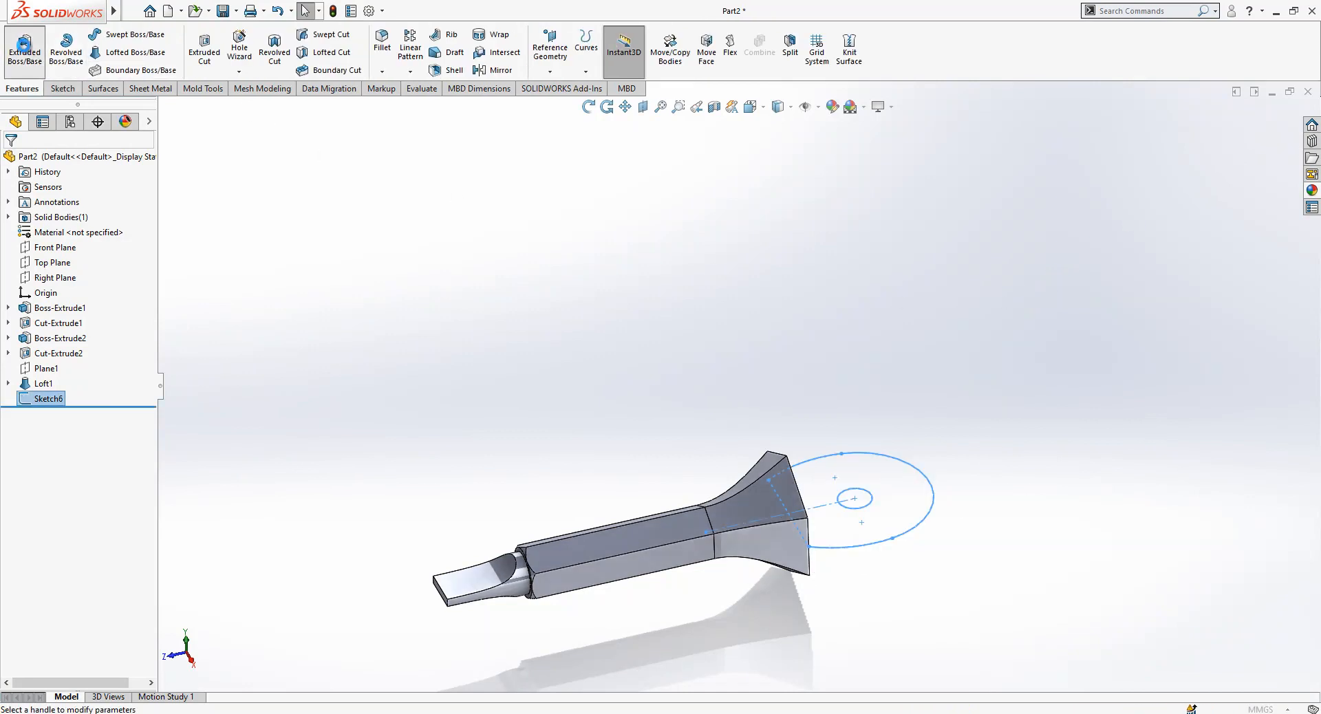
left_click(86, 244)
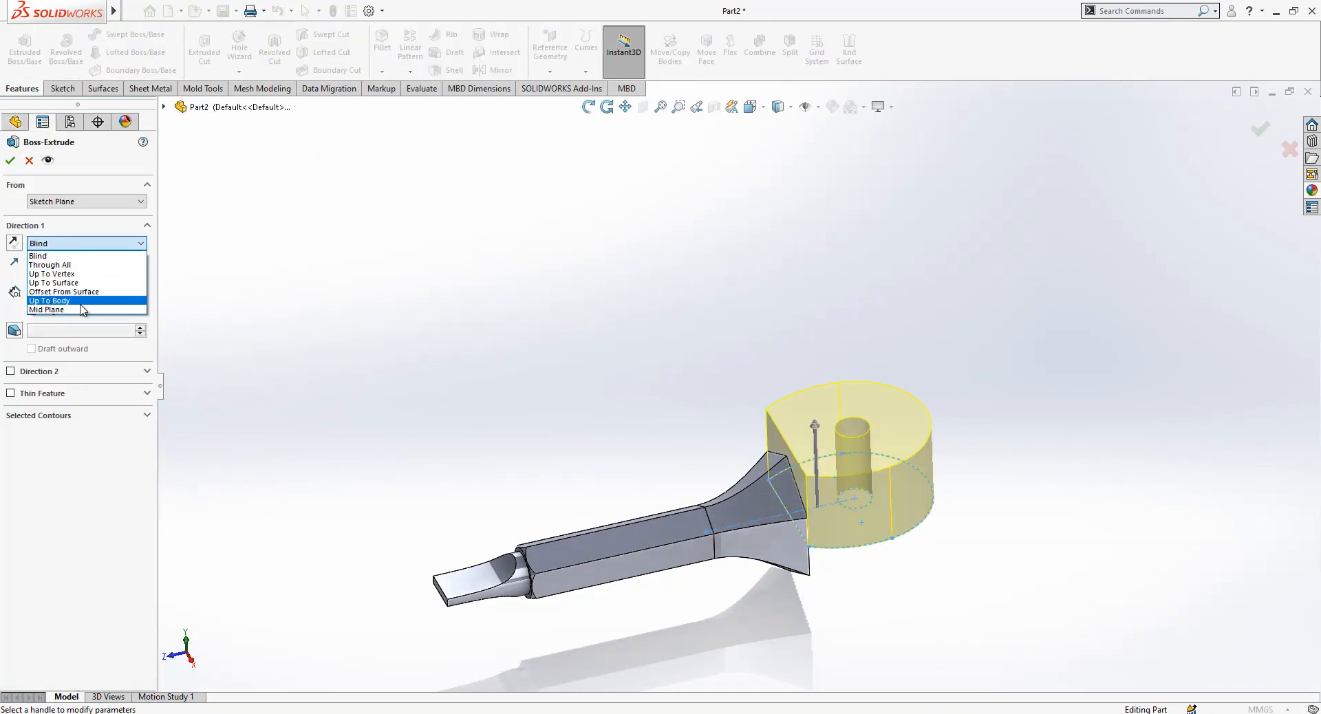
left_click(83, 314)
type("4")
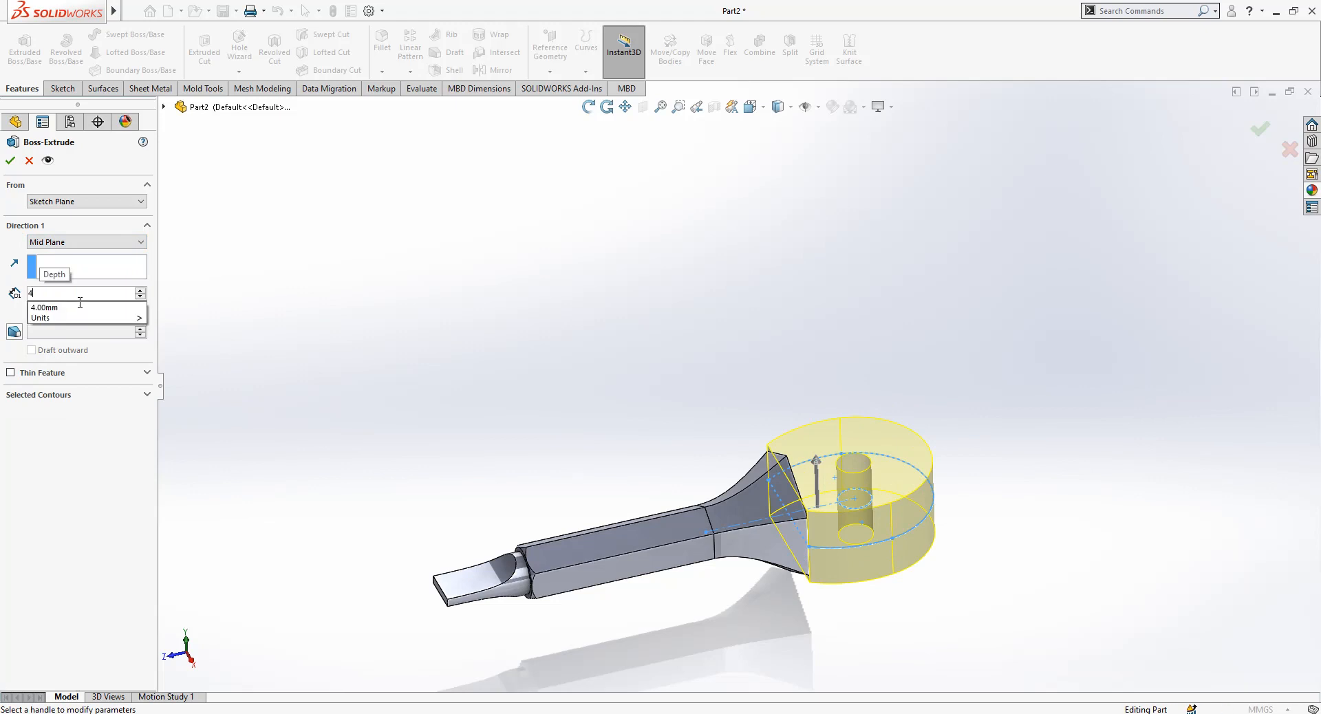
key("Return")
key("Return")
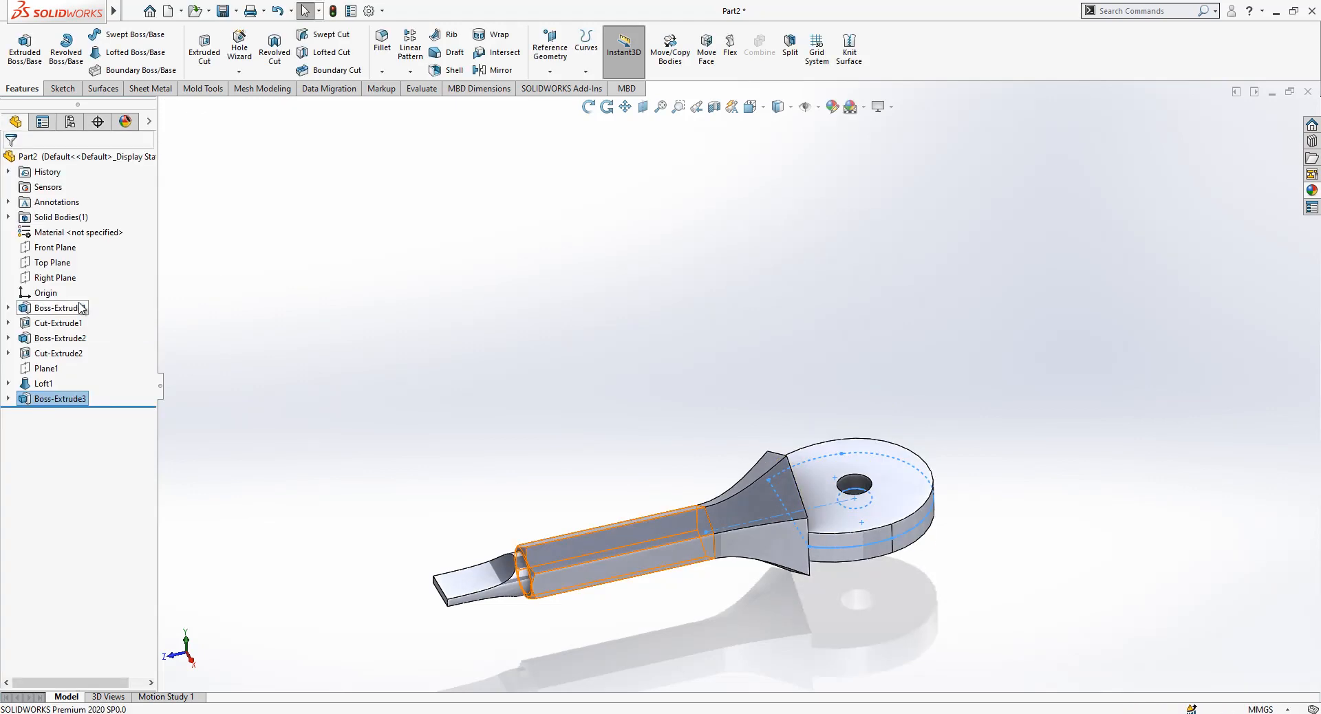
left_click(514, 336)
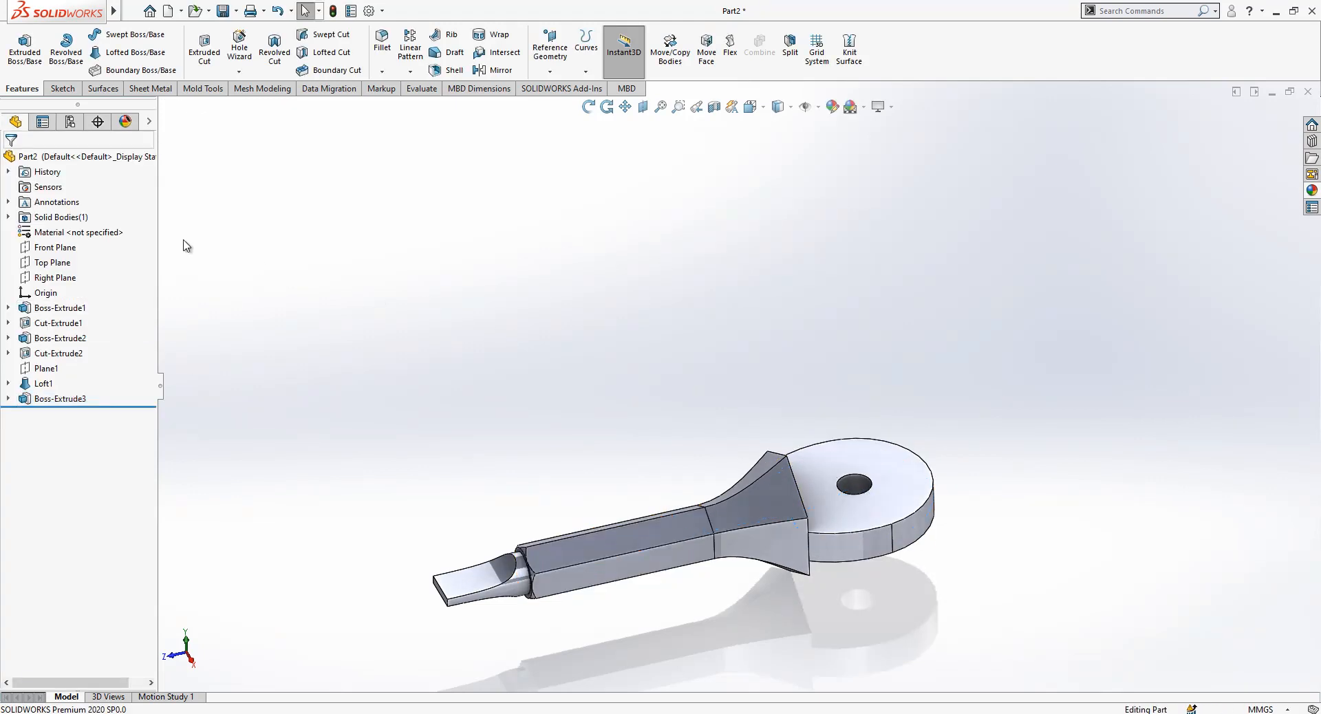
- Start a sketch on the Right Plane and draw a 27 mm horizontal construction line from the origin to the ring's far end
left_click(69, 278)
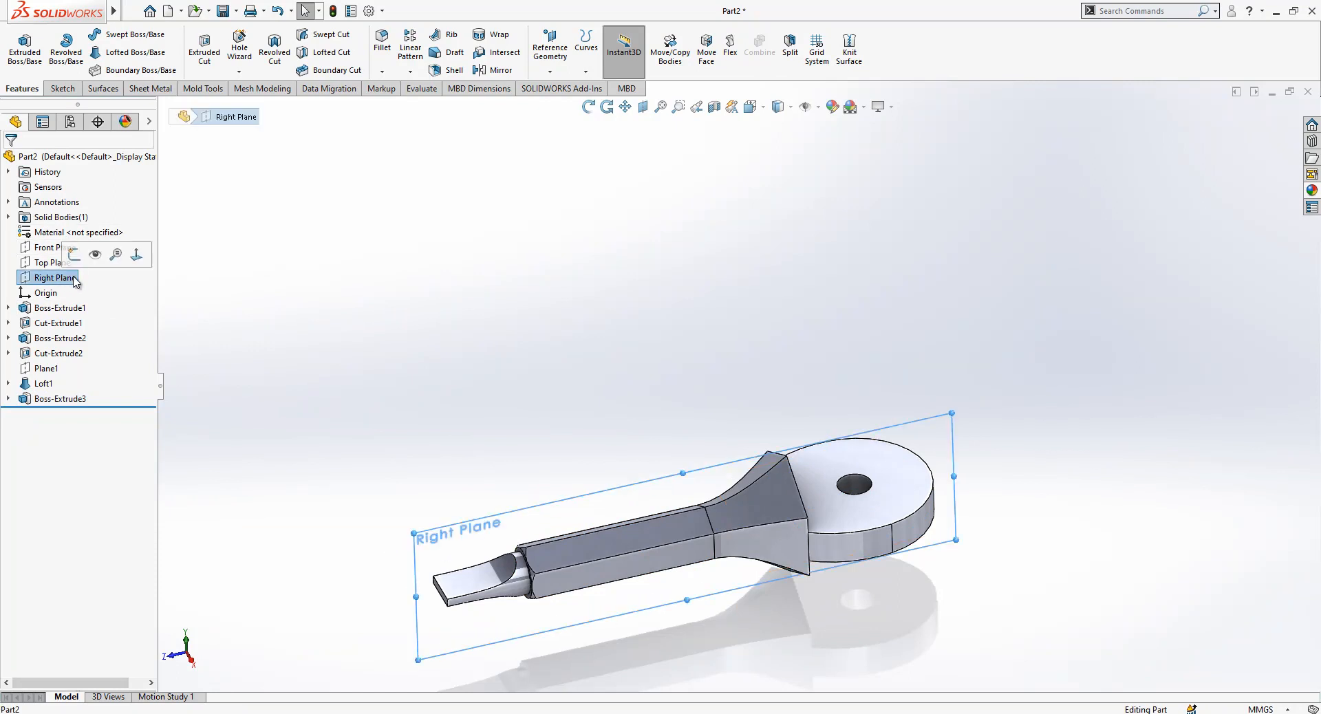
left_click(136, 255)
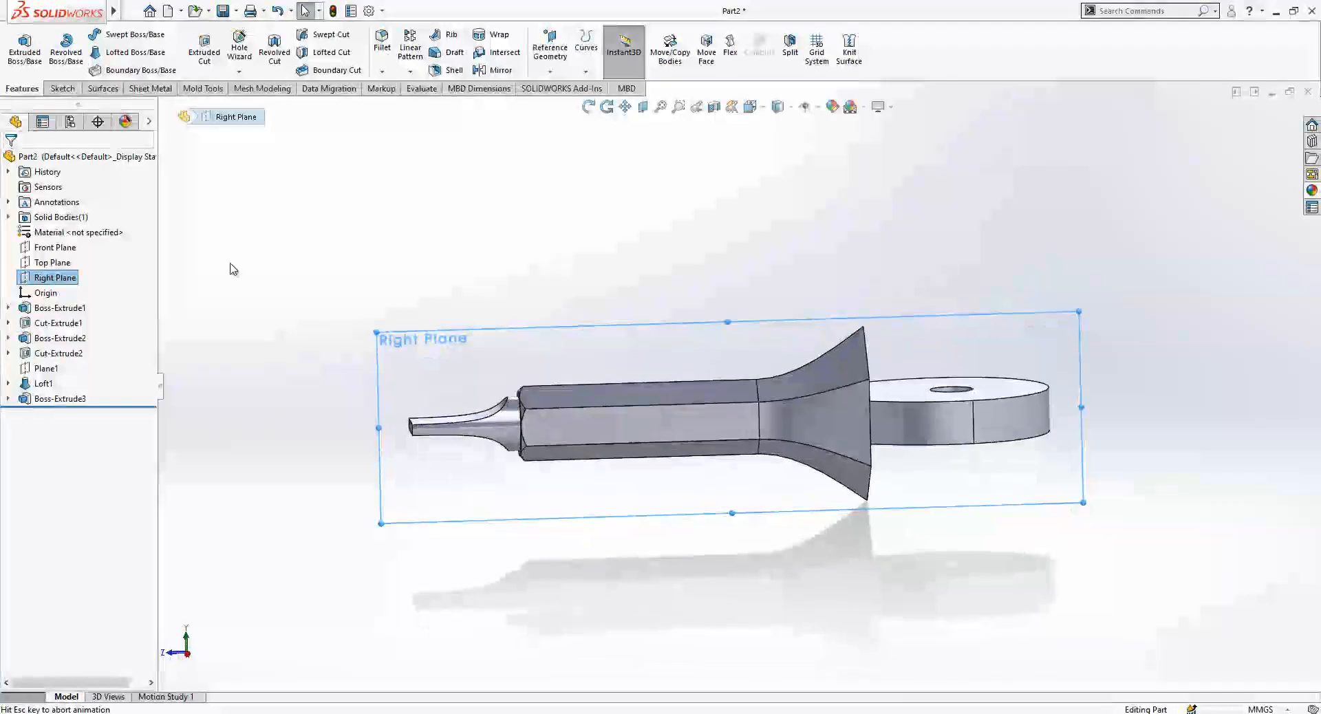
right_click(70, 281)
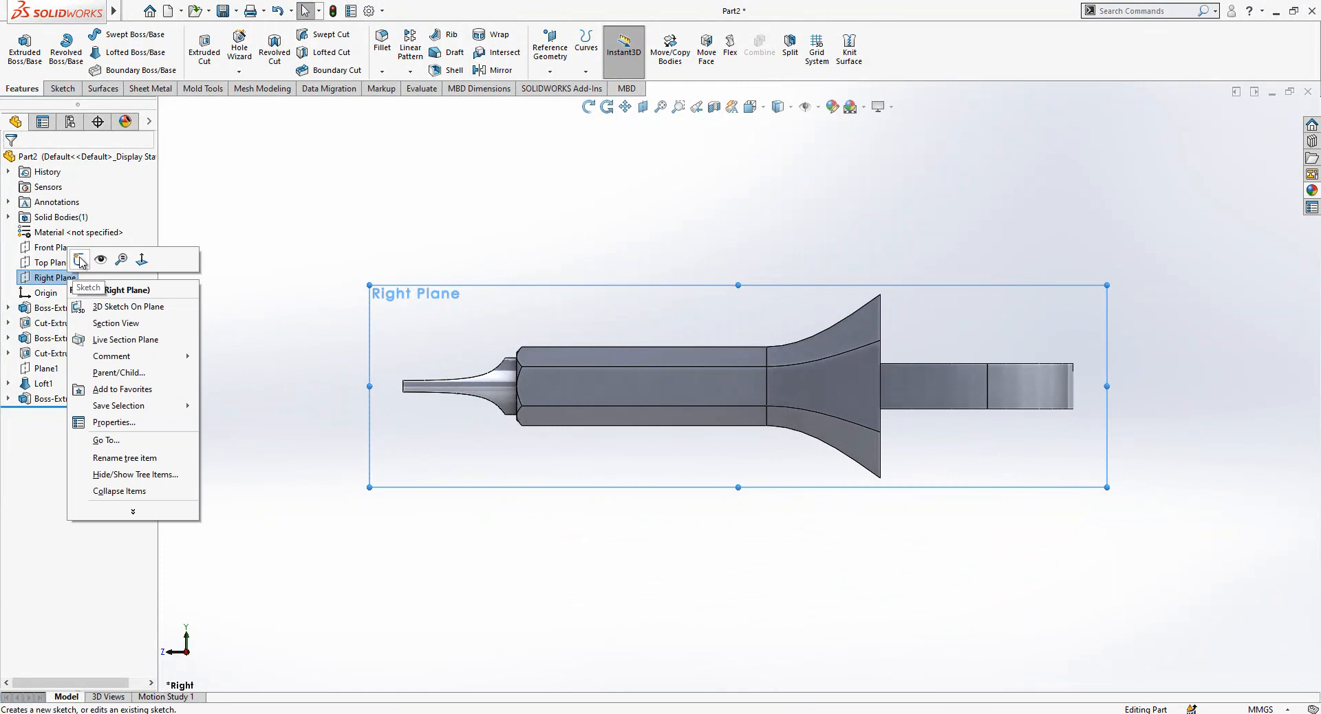
left_click(80, 260)
left_click(90, 38)
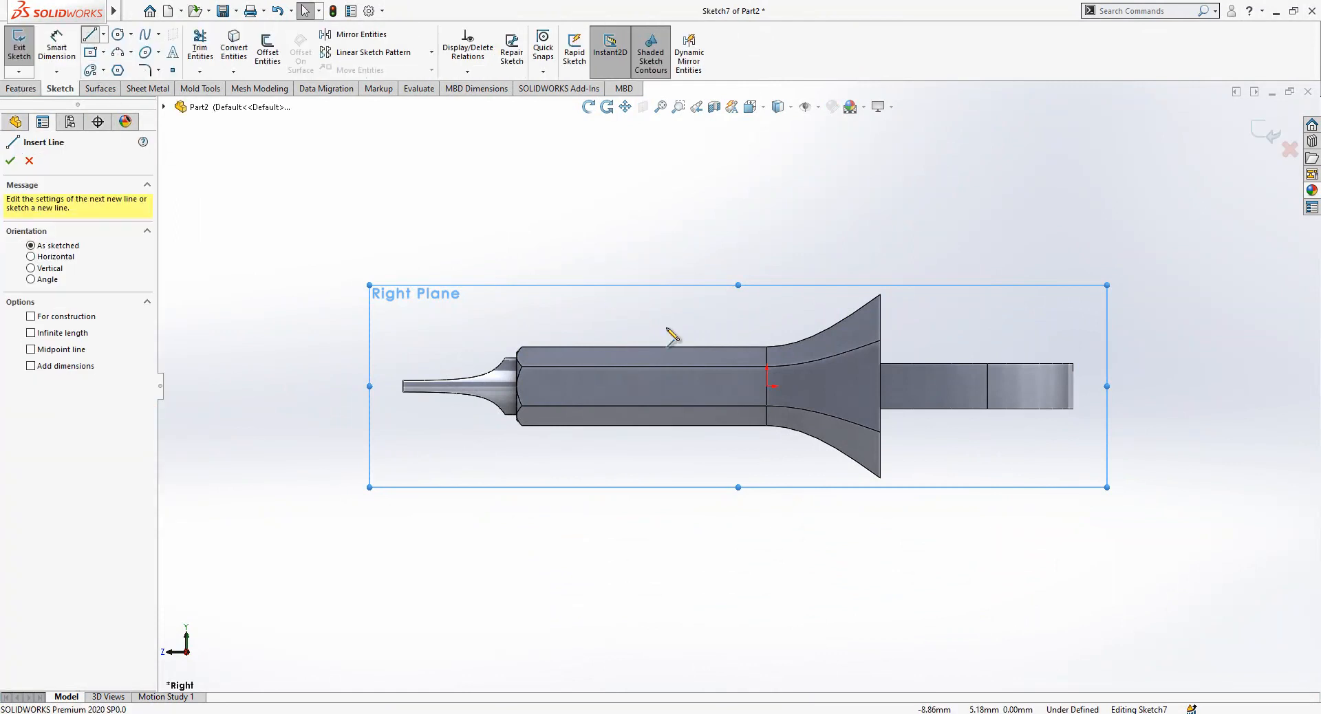
left_click(767, 386)
left_click(1073, 387)
key("Escape")
left_click(1065, 386)
left_click(1119, 352)
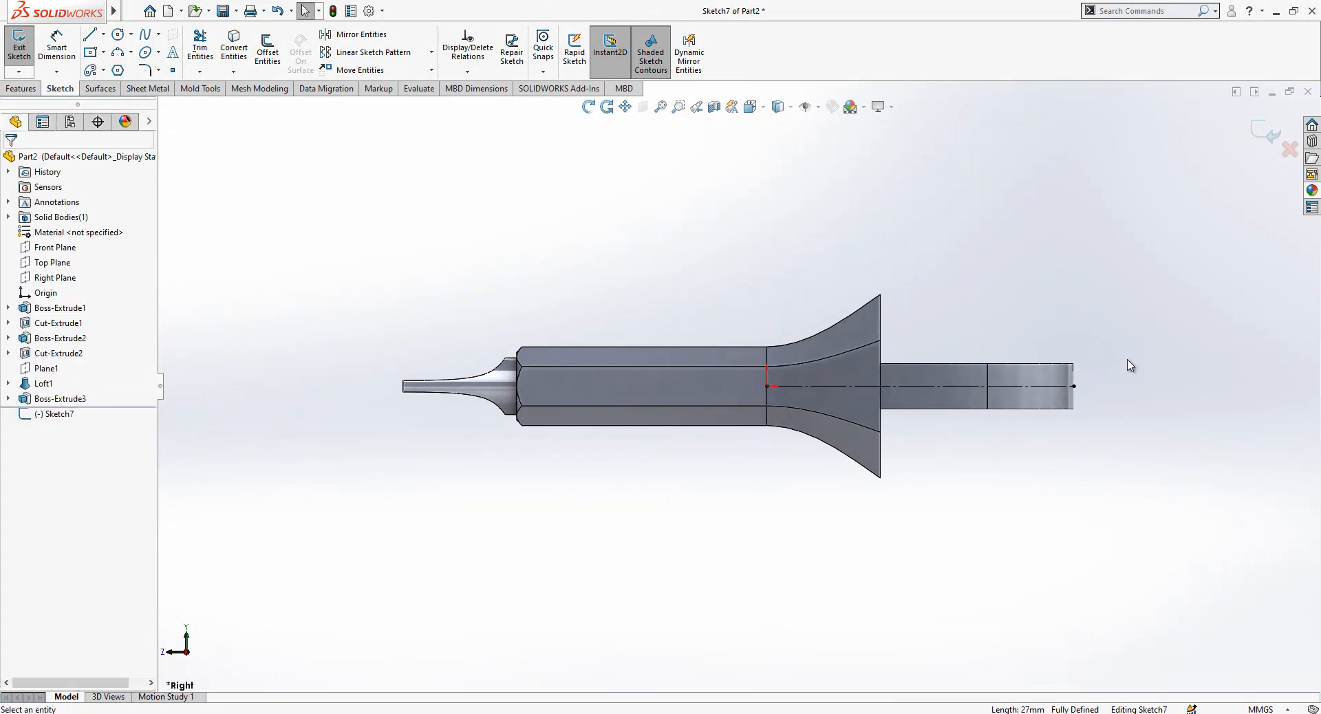
- Sketch a two-point spline about 27 mm long from the flare's upper starting corner to the ring's end edge, bowed downward with its start handle
scroll(1112, 374, "down", 3)
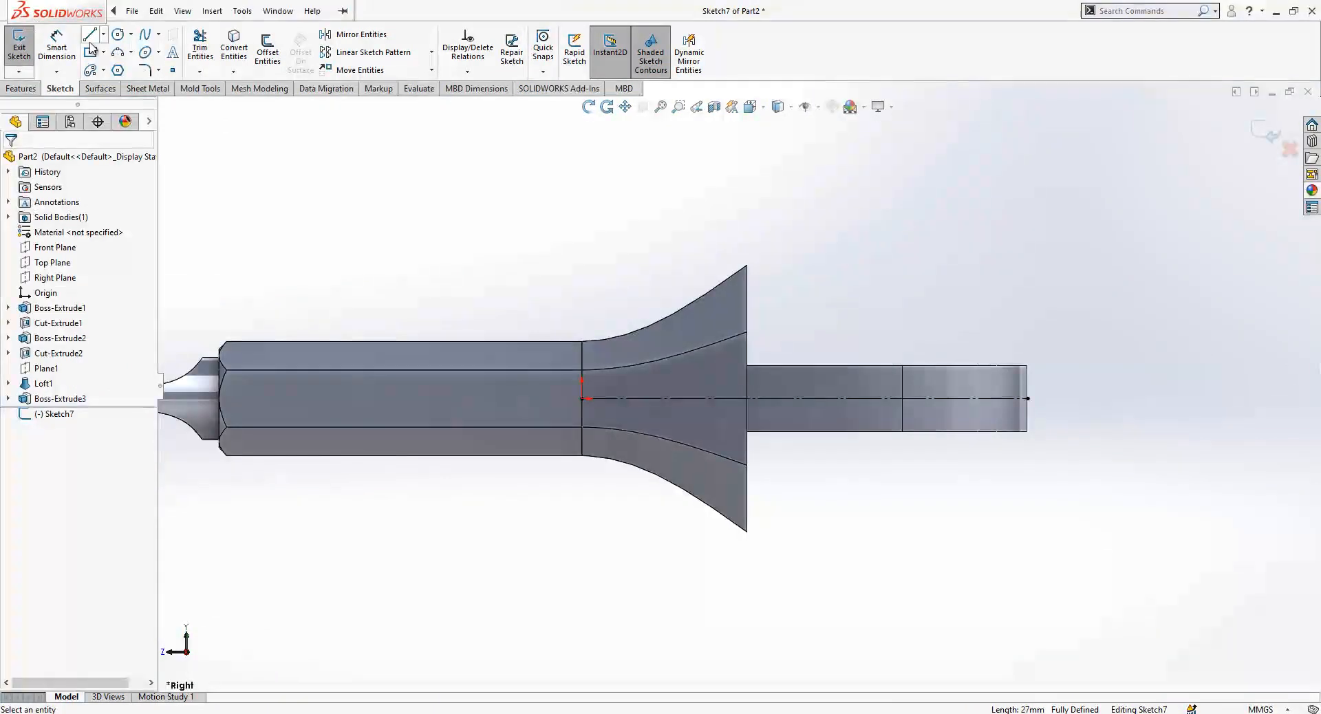
key("l")
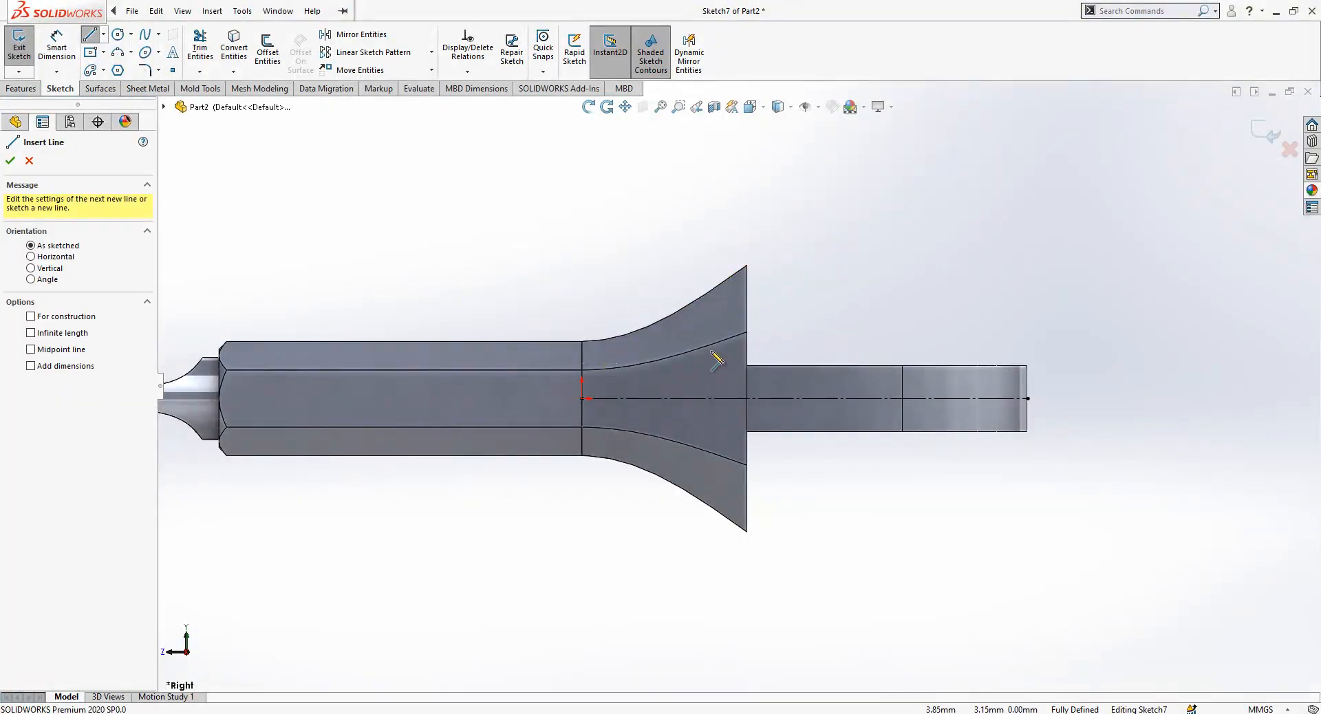
left_click(154, 36)
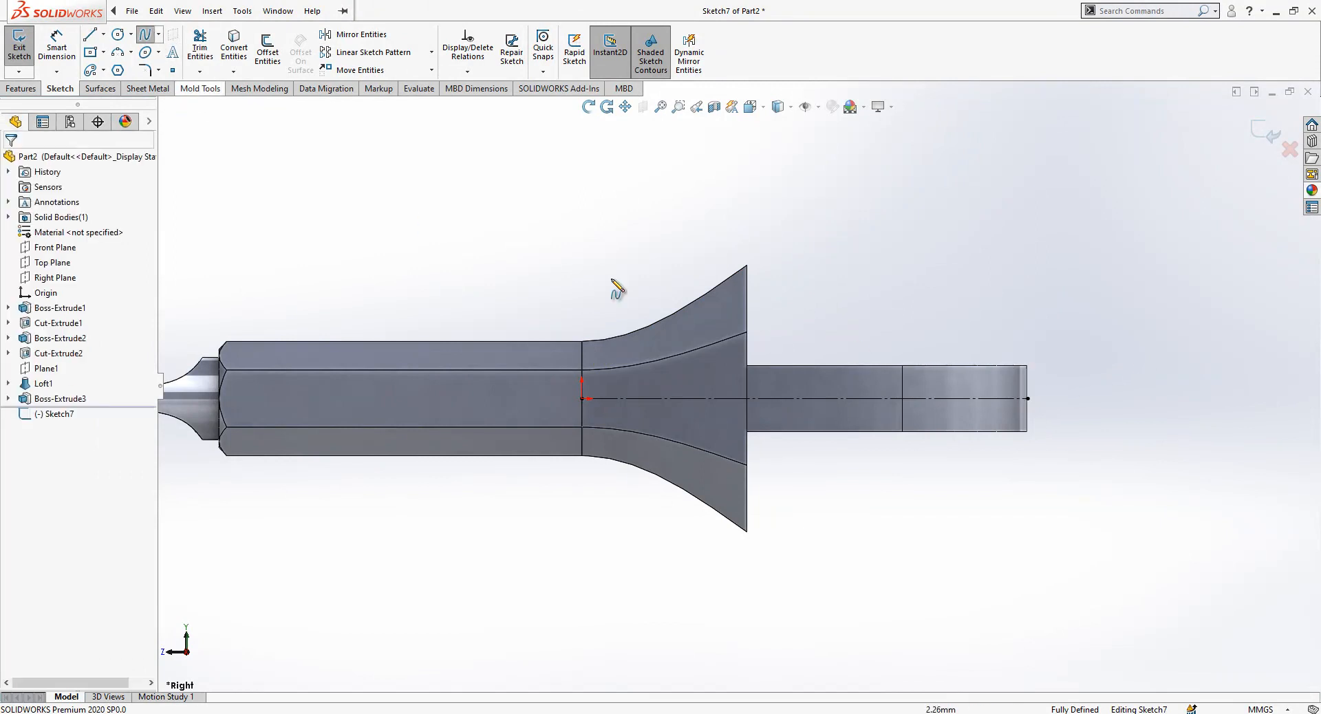
left_click(582, 342)
left_click(1028, 386)
double_click(1028, 387)
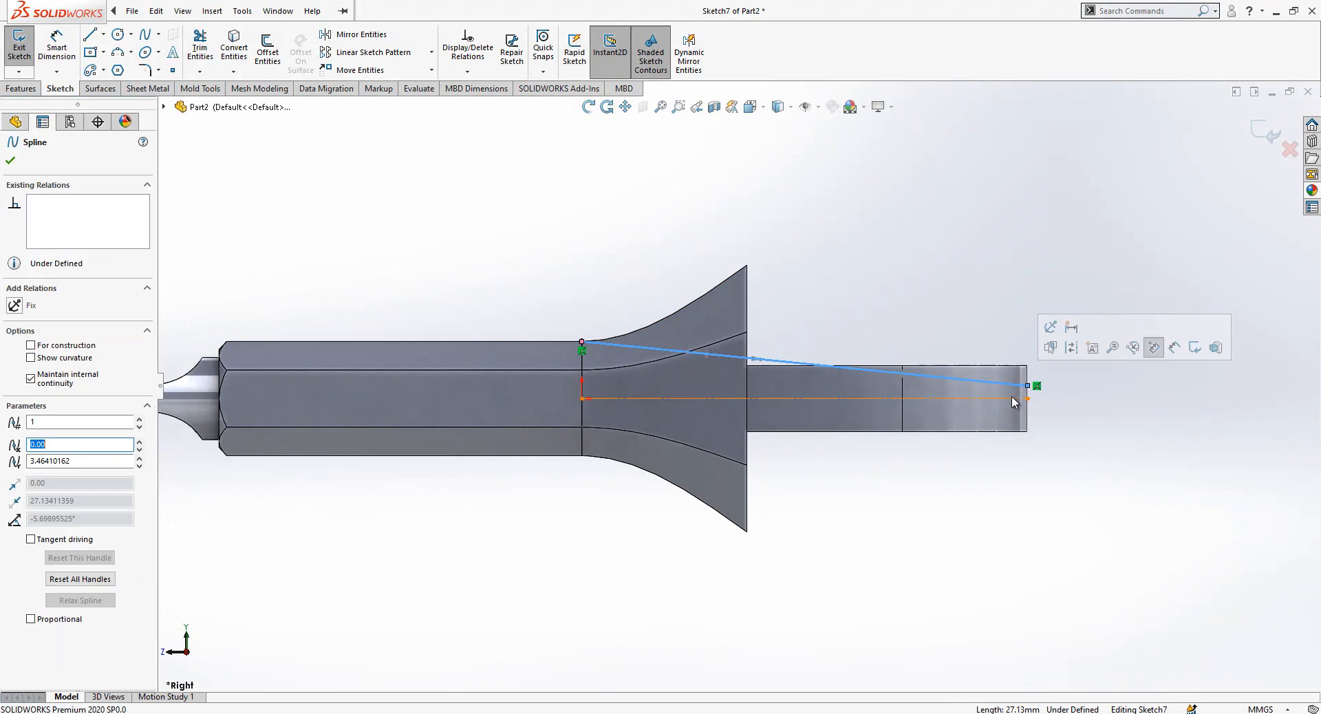
left_click_drag(755, 359, 629, 384)
left_click(994, 388)
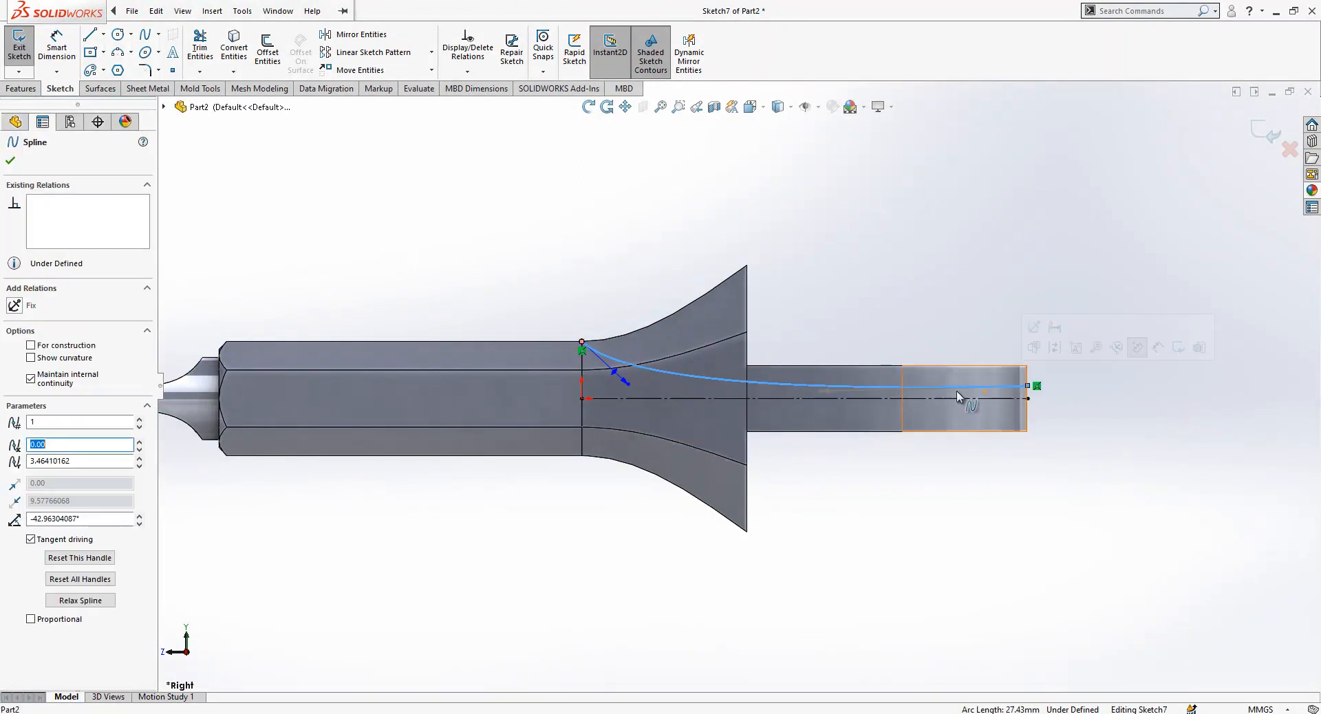
left_click(1123, 400)
- Sketch a horizontal construction line about 4.7 mm long outward from the spline's end at the ring
key("l")
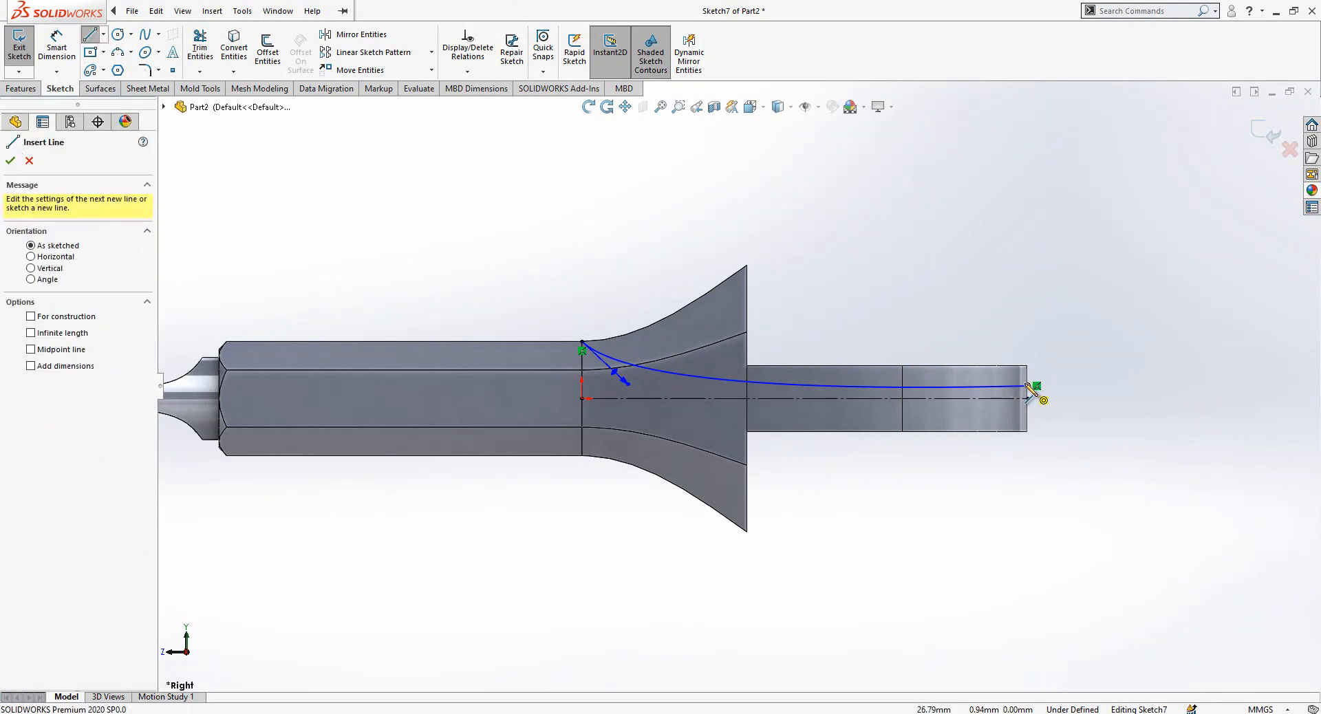
left_click(1028, 386)
left_click(1105, 386)
key("Escape")
left_click(1090, 387)
left_click(1123, 383)
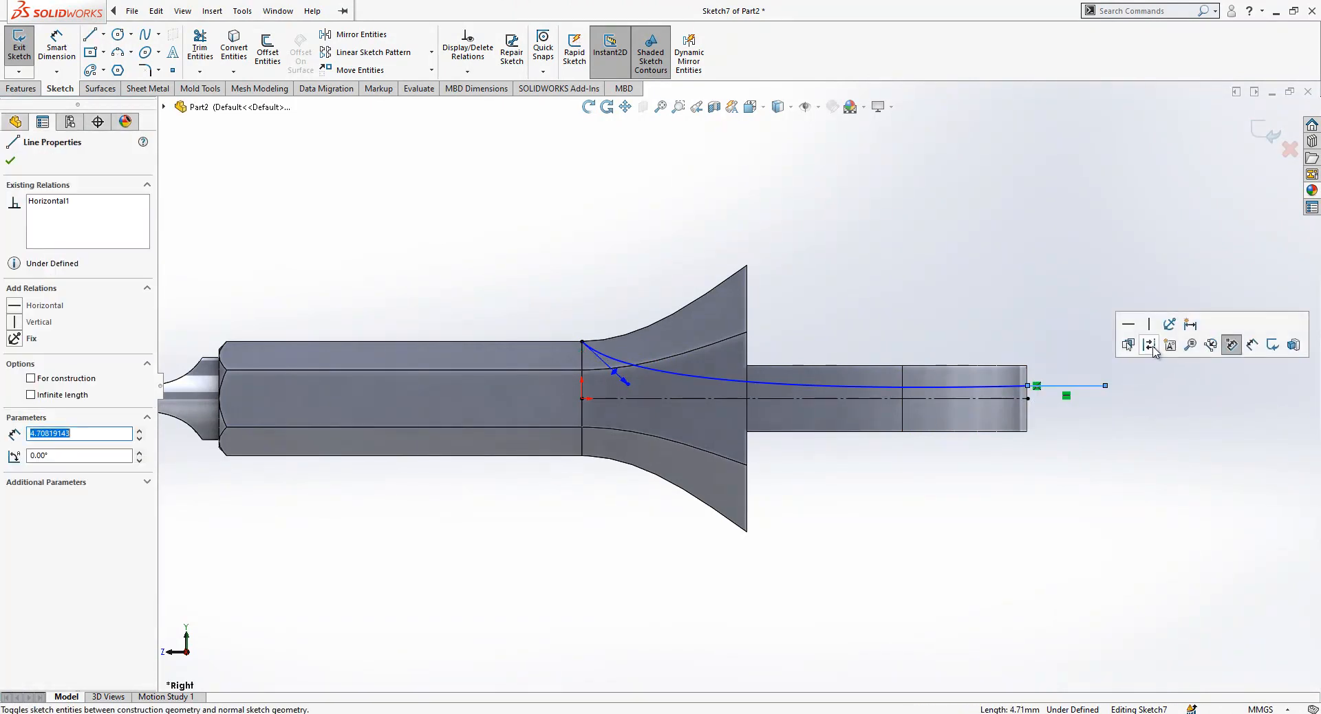
- Add a Tangent relation between the spline and the short construction line at its end
left_click(1068, 387)
left_click(996, 392, "ctrl")
left_click(34, 405)
left_click(1057, 500)
- Dimension the spline's tangent handle at its ring end to a weight of 40
scroll(1074, 364, "down", 2)
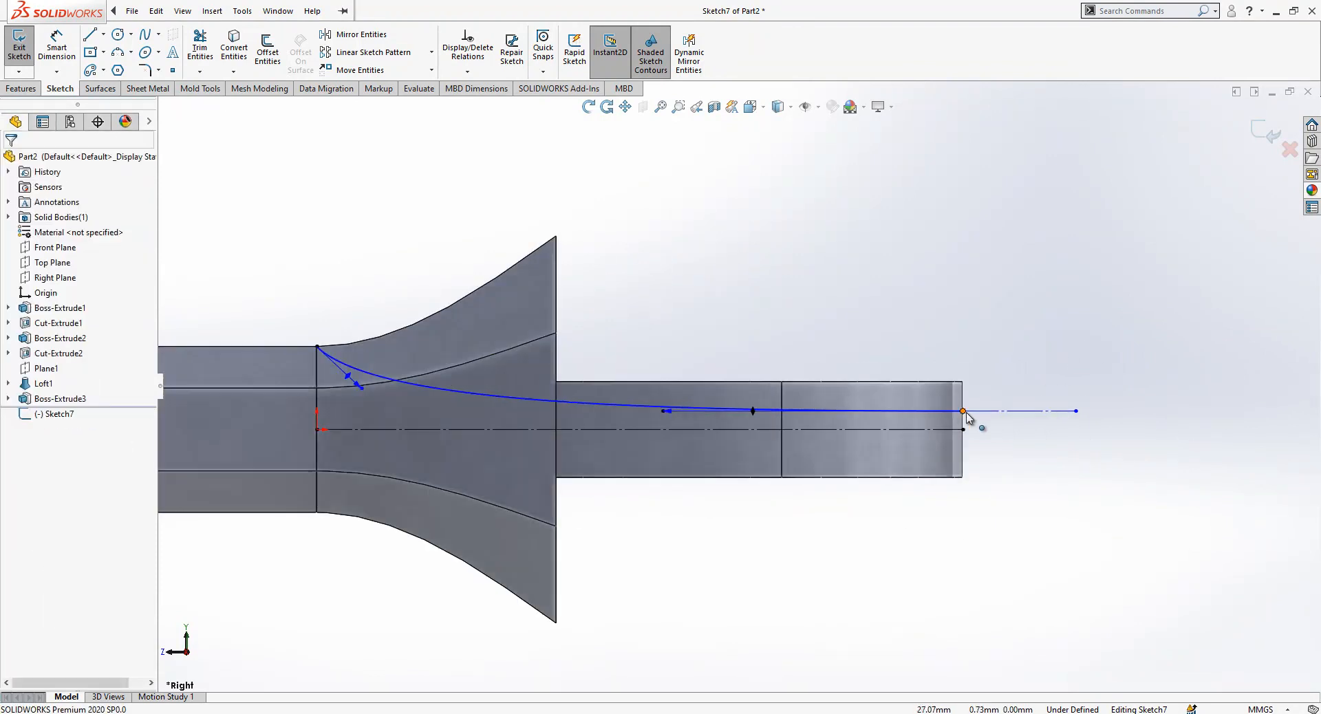
left_click(55, 48)
left_click(664, 411)
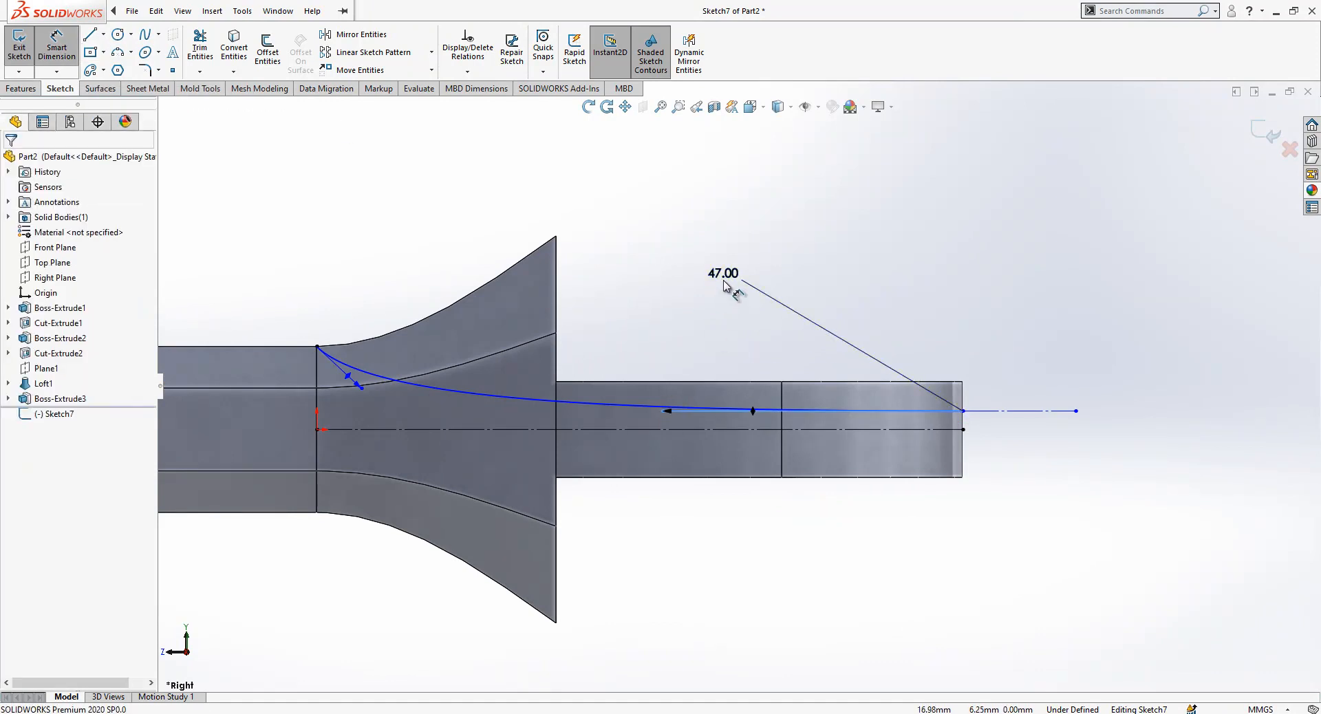
left_click(727, 282)
type("40")
key("Return")
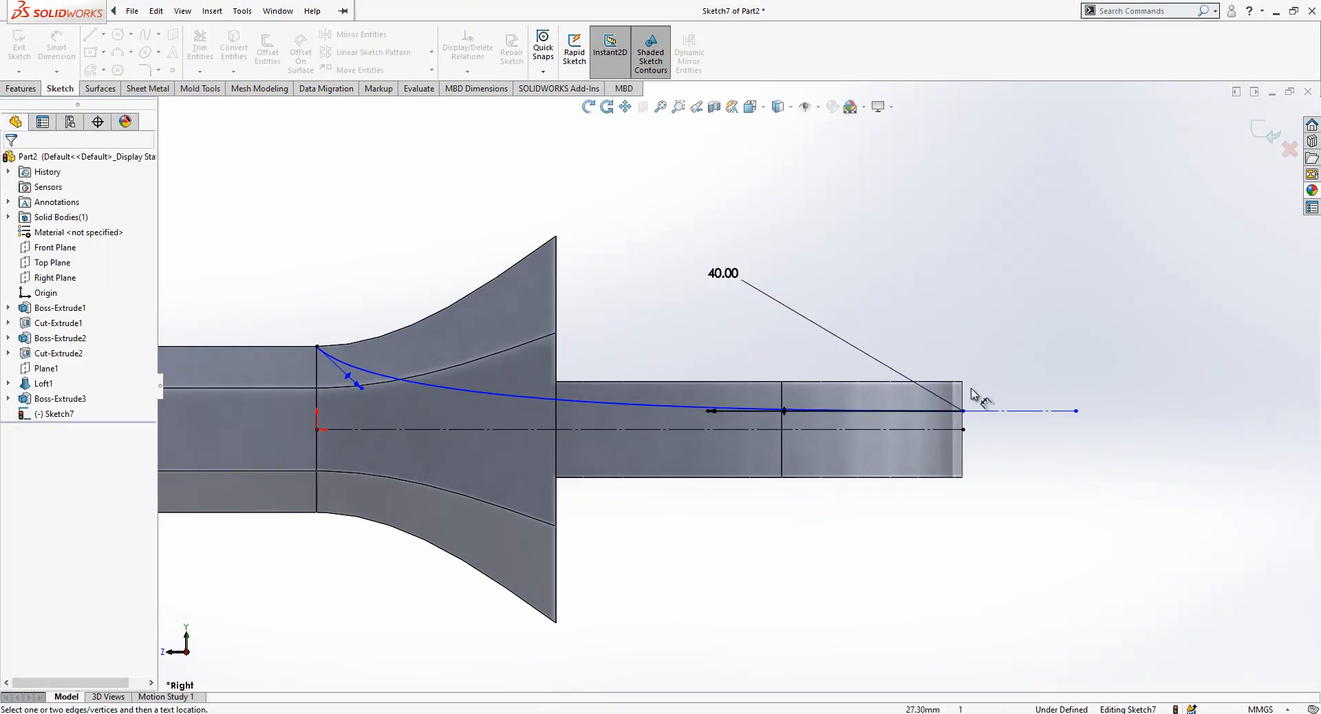
- Add a 1.5 mm doubled-distance dimension from the spline's ring-end point across the horizontal centerline
left_click(965, 428)
left_click(963, 412)
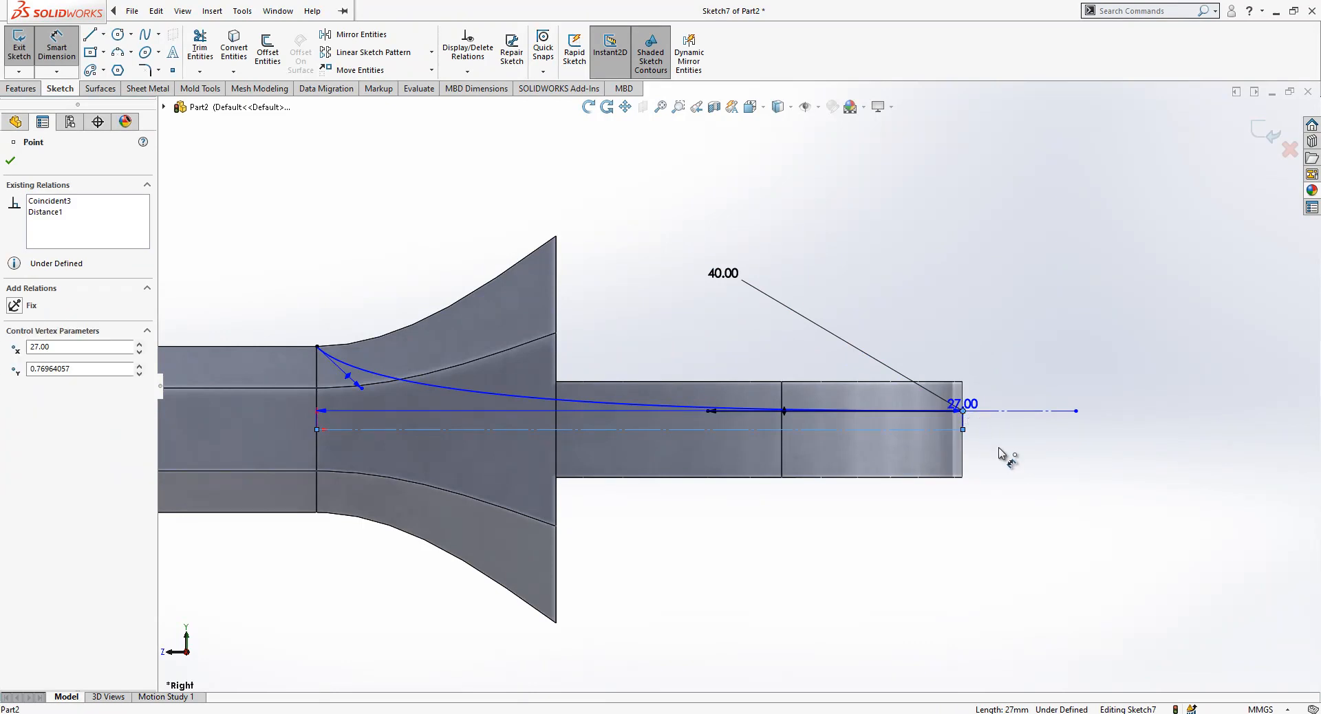
left_click(1021, 469)
type("1.5")
key("Return")
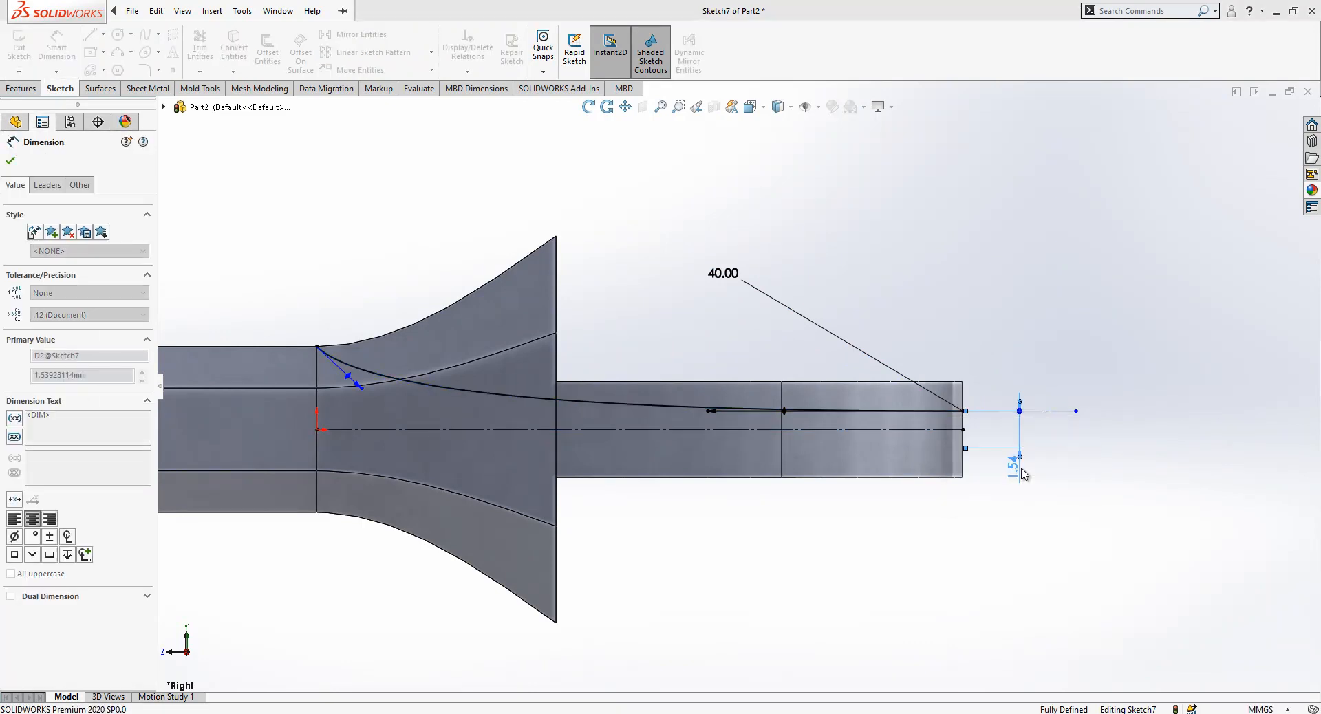
left_click(1011, 361)
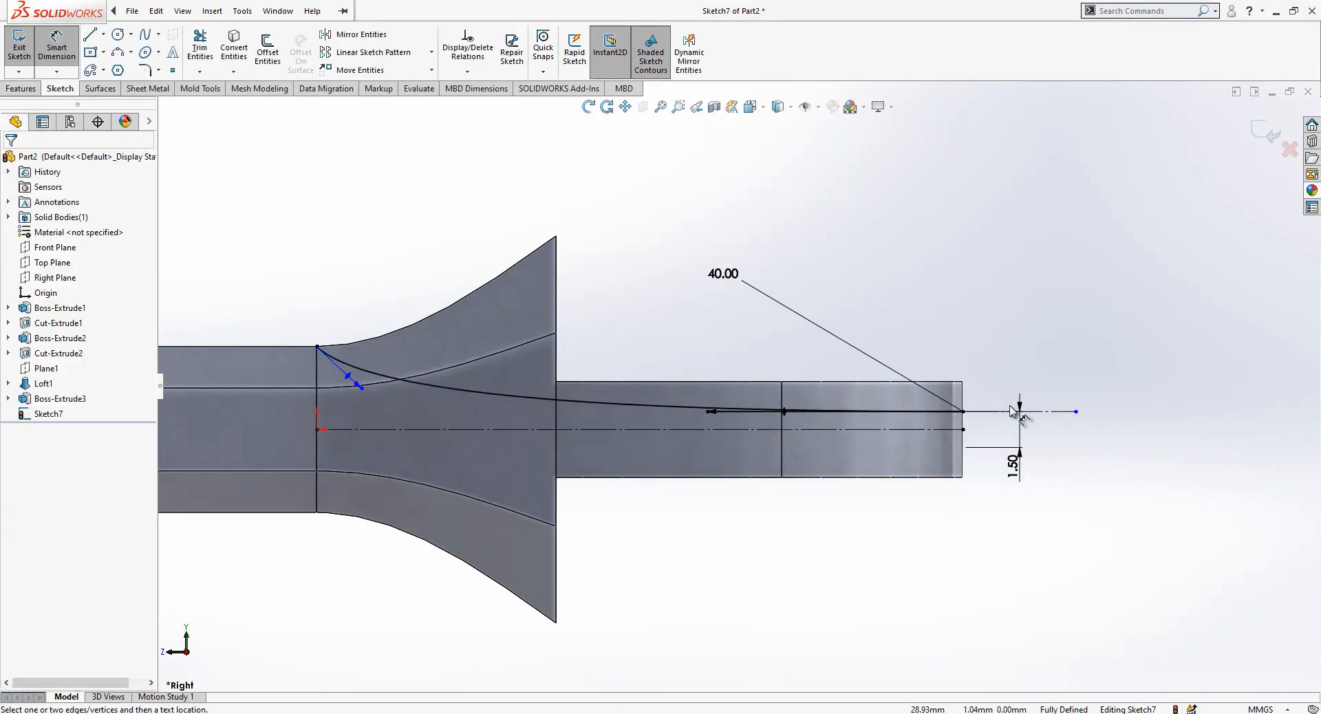
- Set the angle between the spline's start handle and the short horizontal construction line to 145°
key("l")
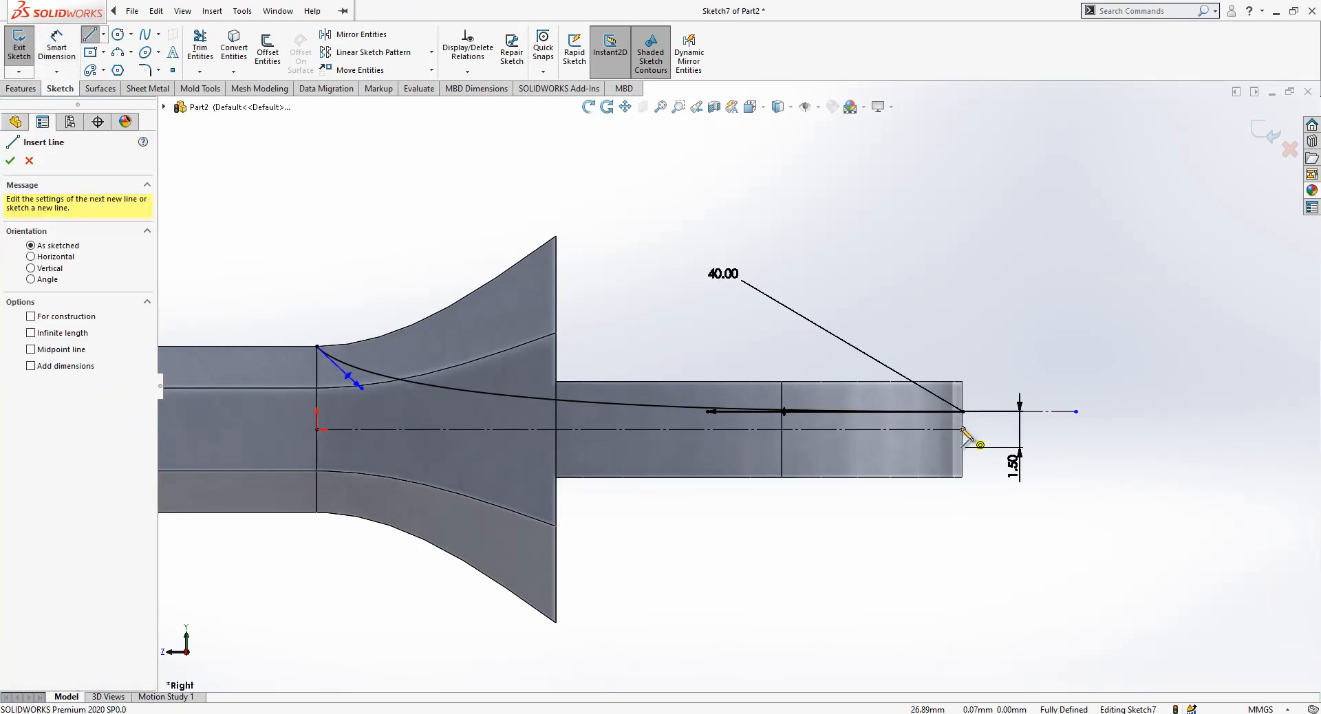
key("d")
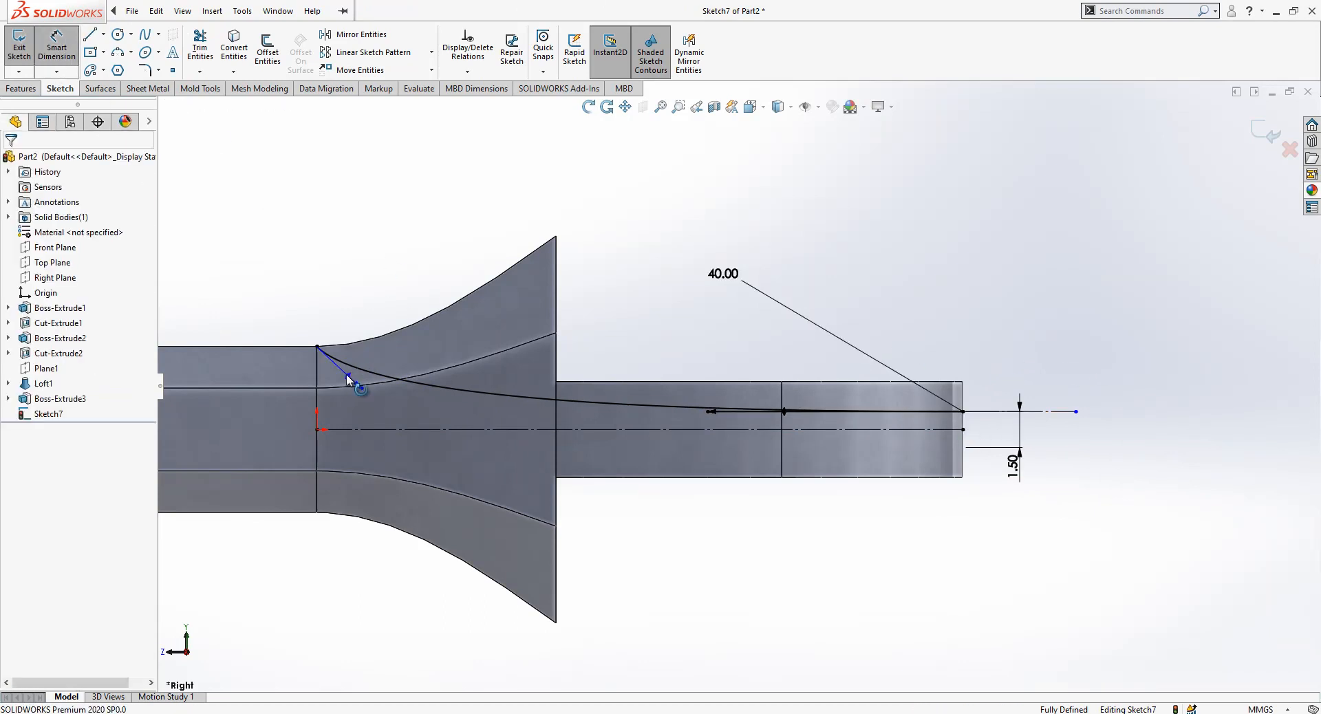
left_click(345, 375)
left_click(1003, 411)
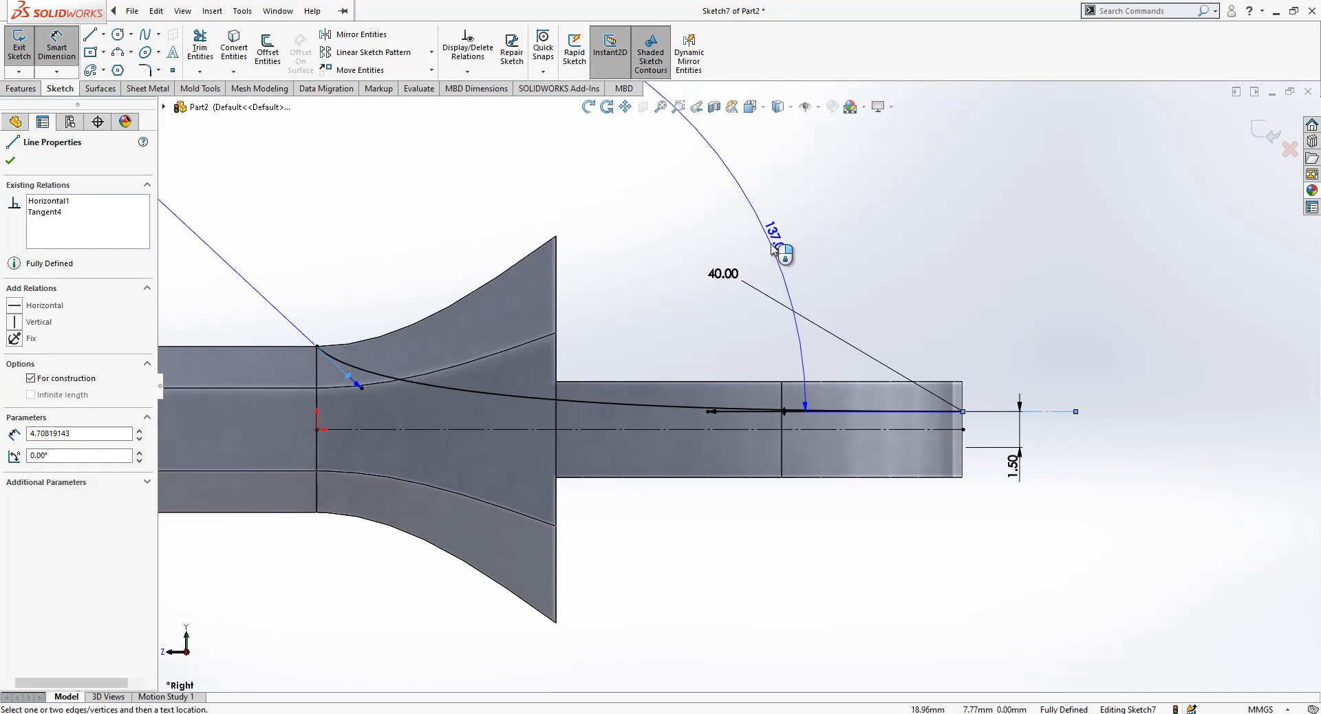
left_click(772, 249)
type("1")
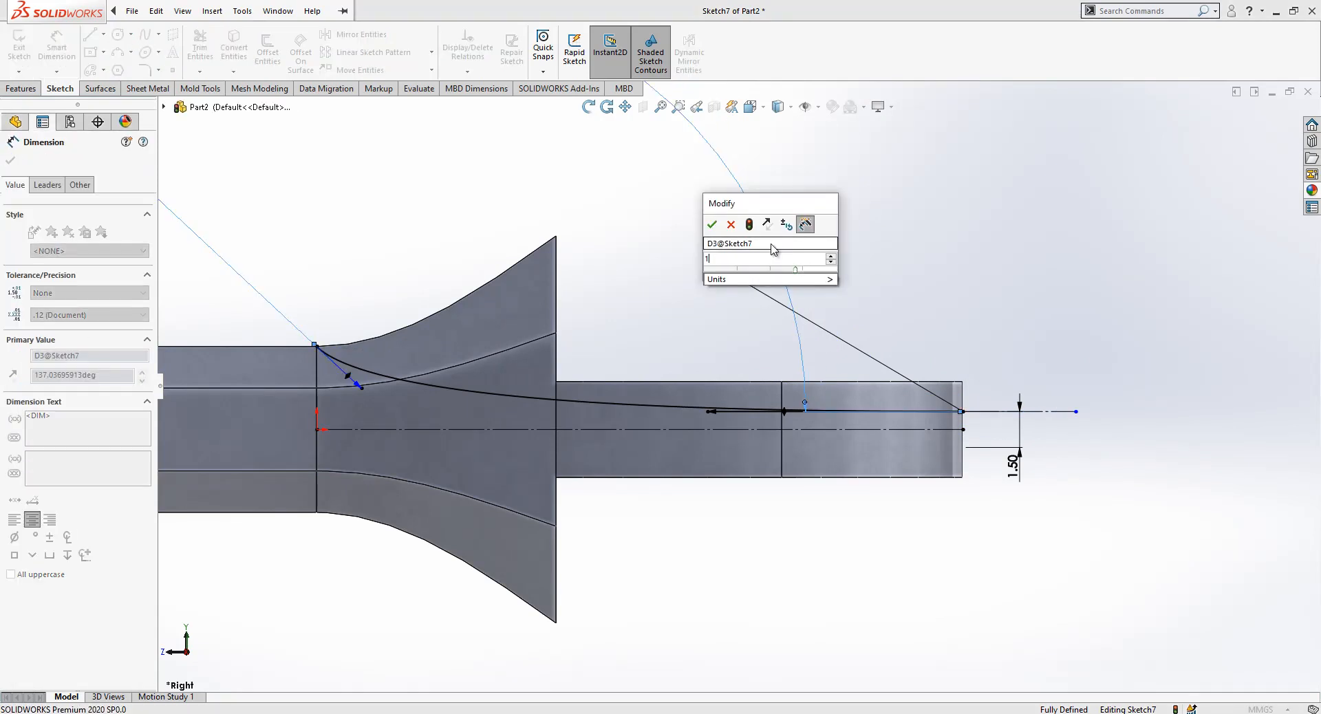
type("45")
key("Return")
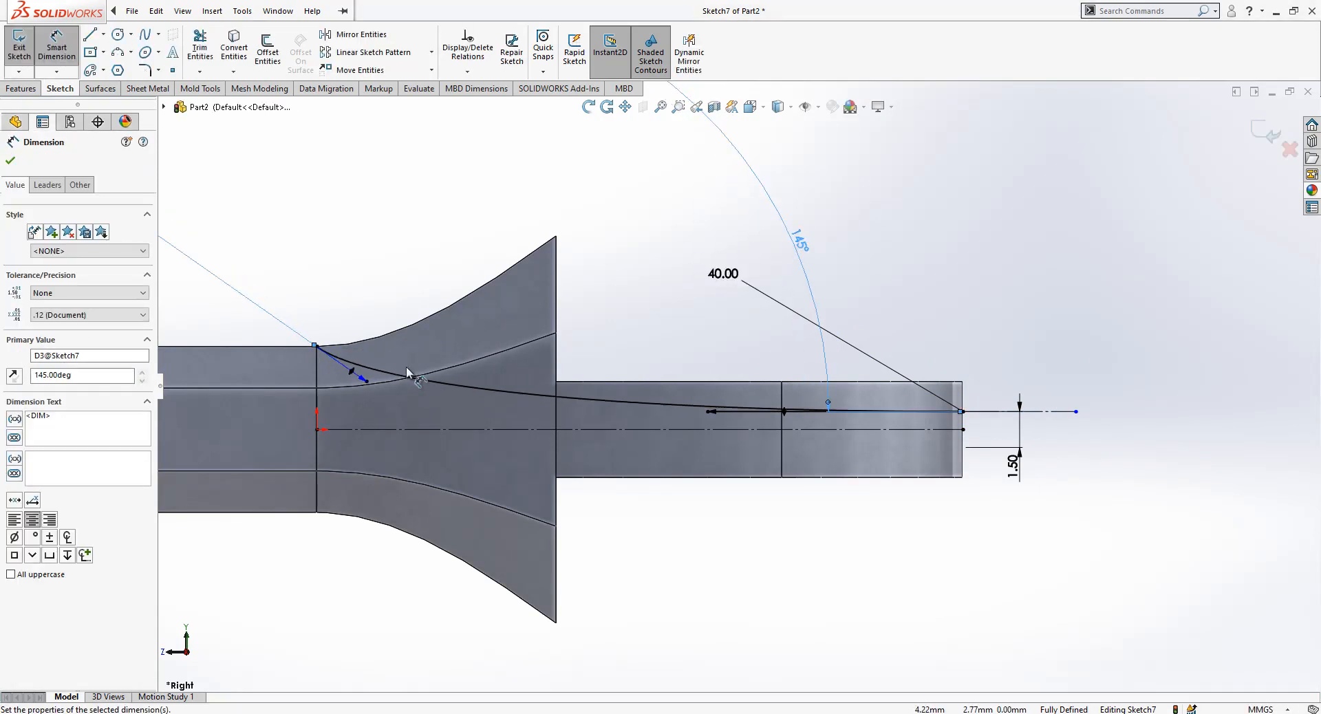
- Dimension the spline's start tangent handle to a weight of 20 and finish dimensioning
left_click(369, 382)
left_click(373, 265)
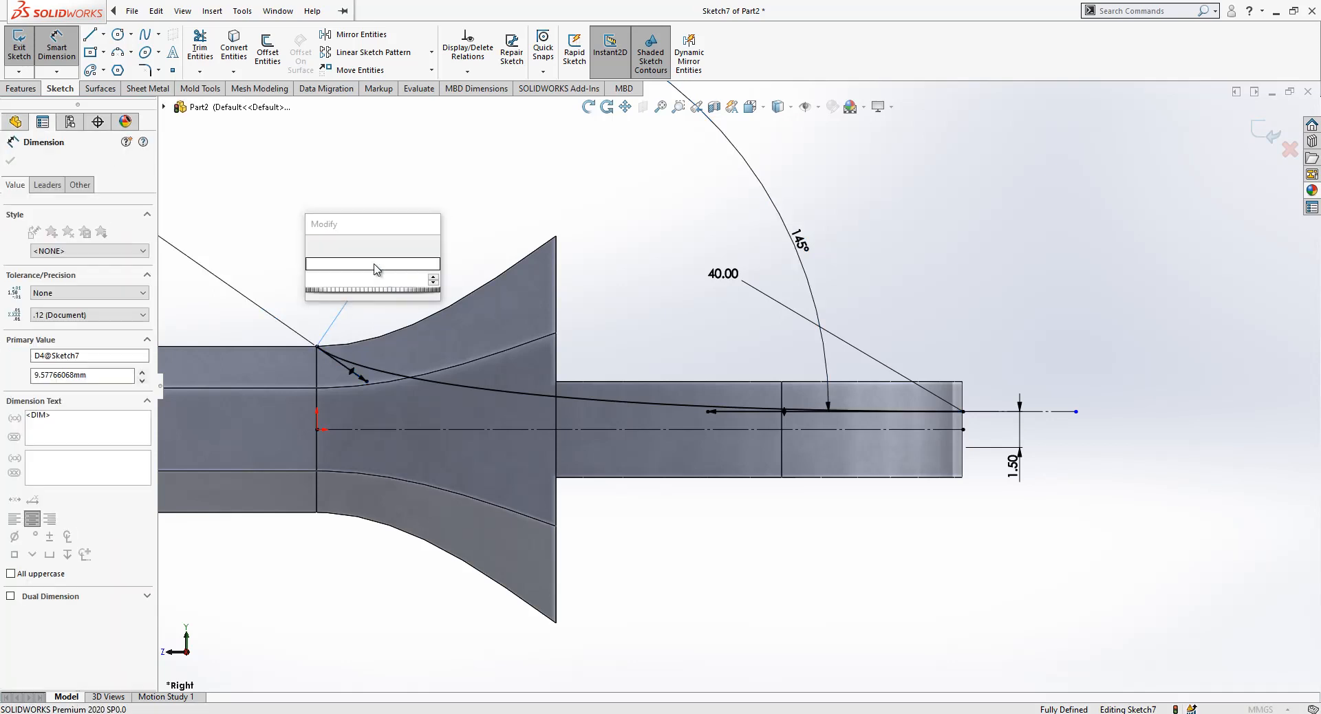
key("Return")
type("20")
key("Return")
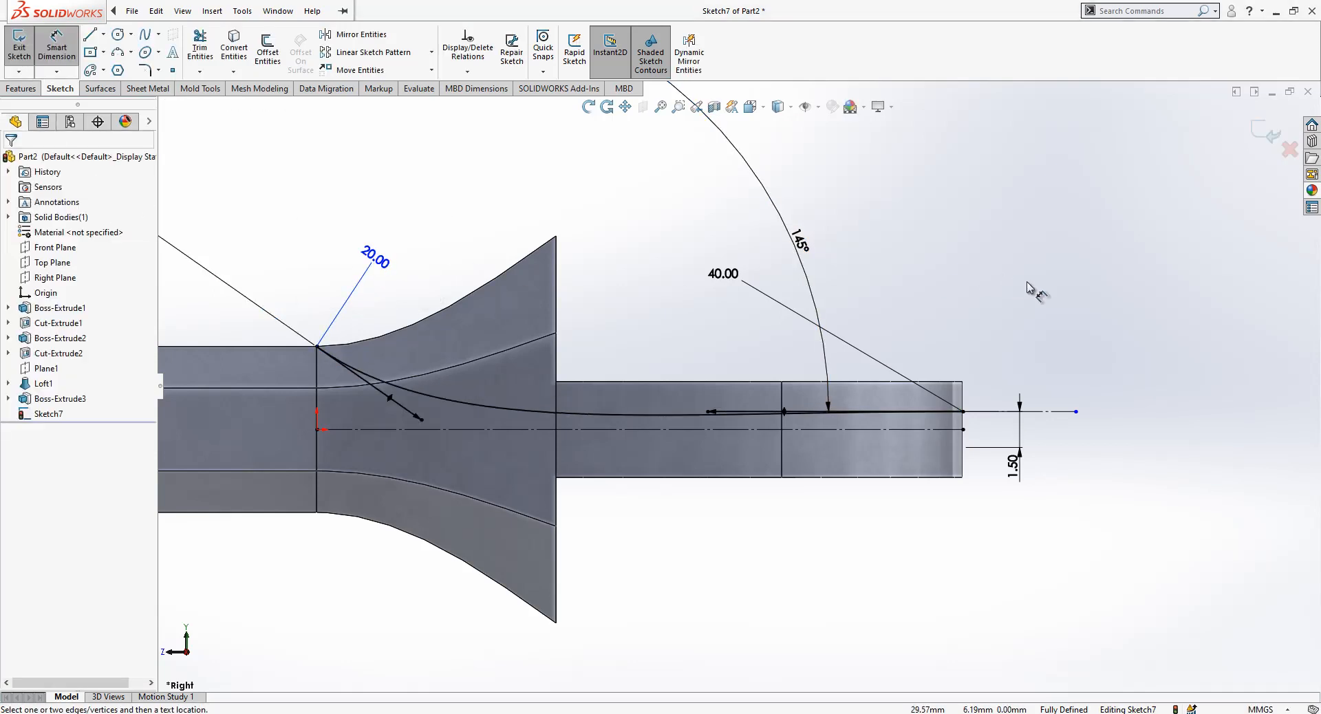
key("l")
key("Escape")
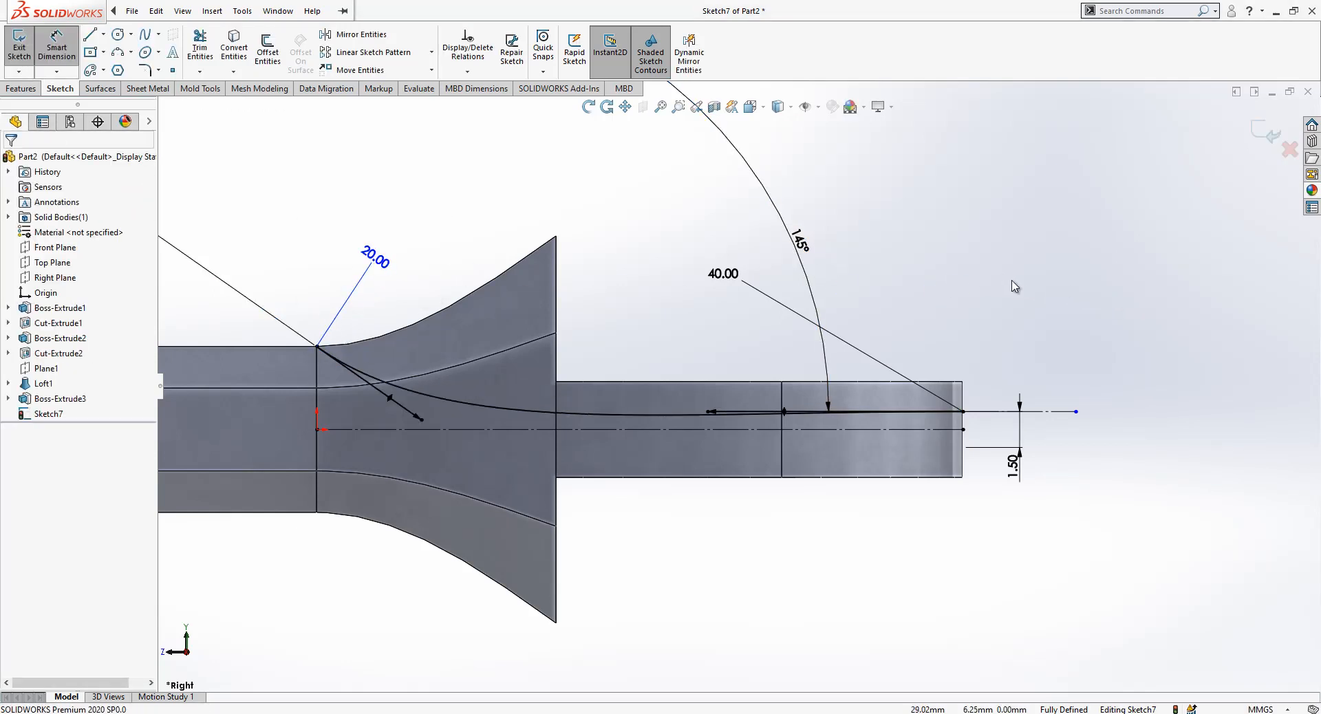
- Exit the spline sketch and use it for an extruded cut set to Through All - Both
scroll(1046, 268, "up", 2)
left_click(1255, 126)
middle_click_drag(794, 284, 752, 350)
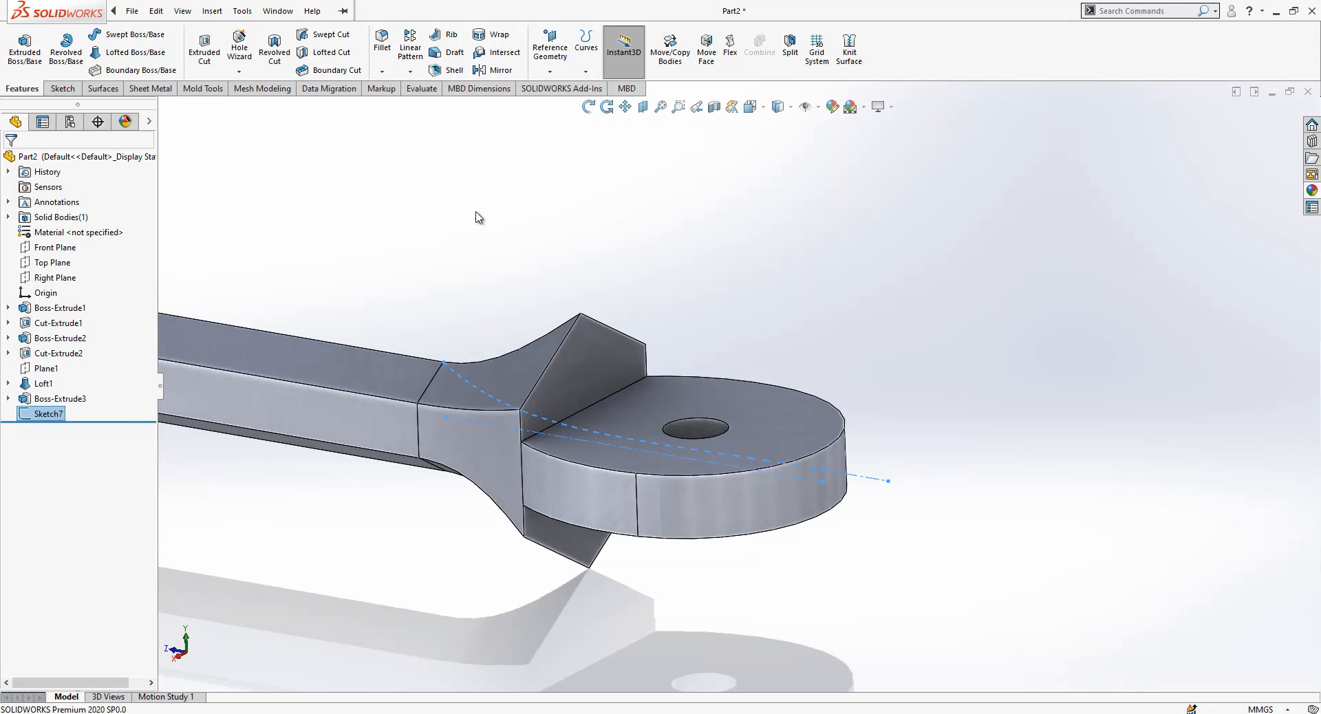
left_click(198, 50)
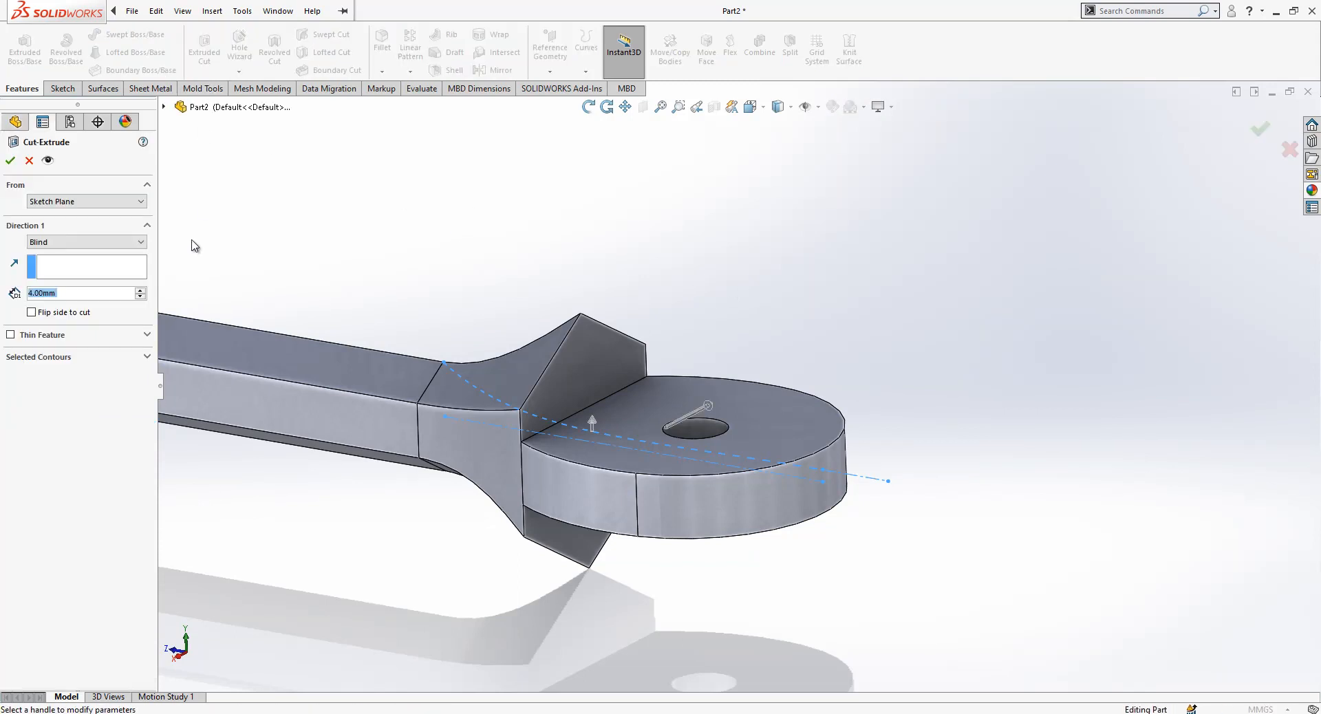
left_click(83, 241)
left_click(59, 273)
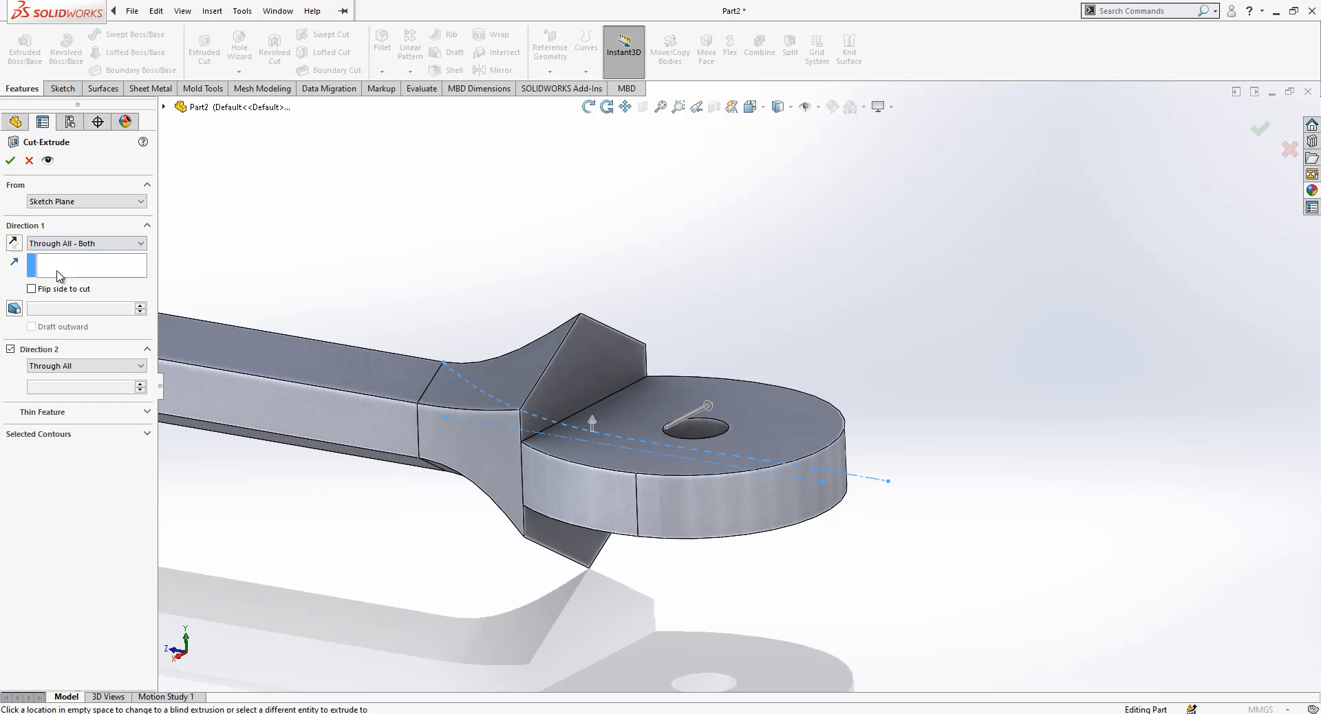
left_click(9, 161)
- Mirror the spline-profile cut about the Top Plane to thin the opposite side of the ring end
middle_click_drag(592, 386, 361, 357)
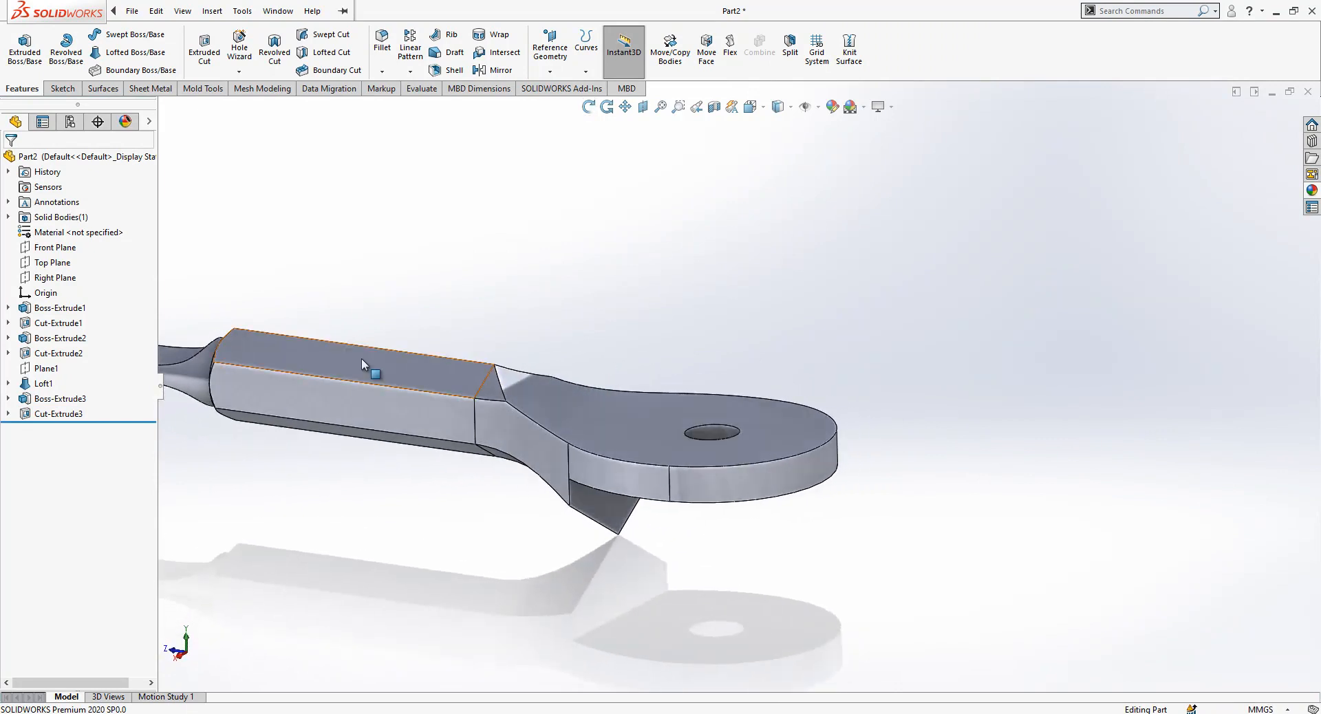
left_click(58, 266)
mouse_move(1022, 481)
middle_mouse_down()
mouse_move(1035, 440)
mouse_move(1009, 502)
middle_mouse_up()
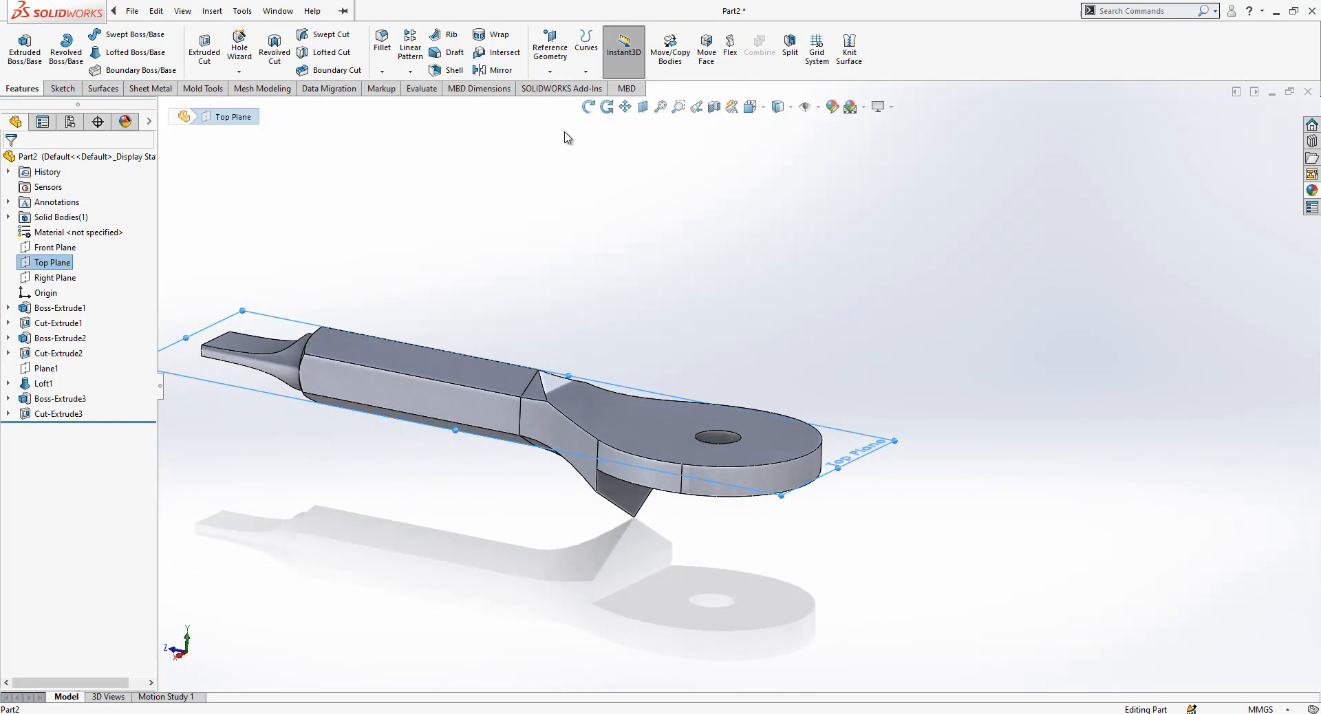
left_click(493, 70)
left_click(31, 229)
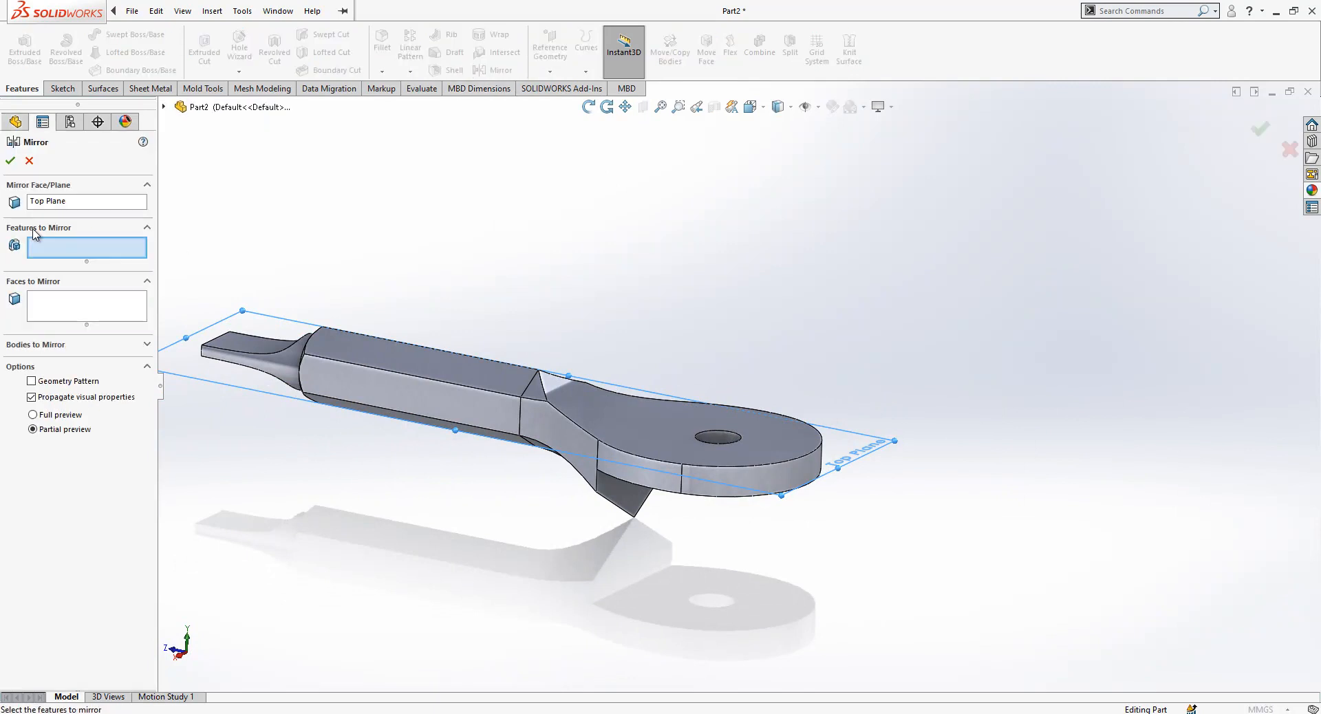
left_click(596, 438)
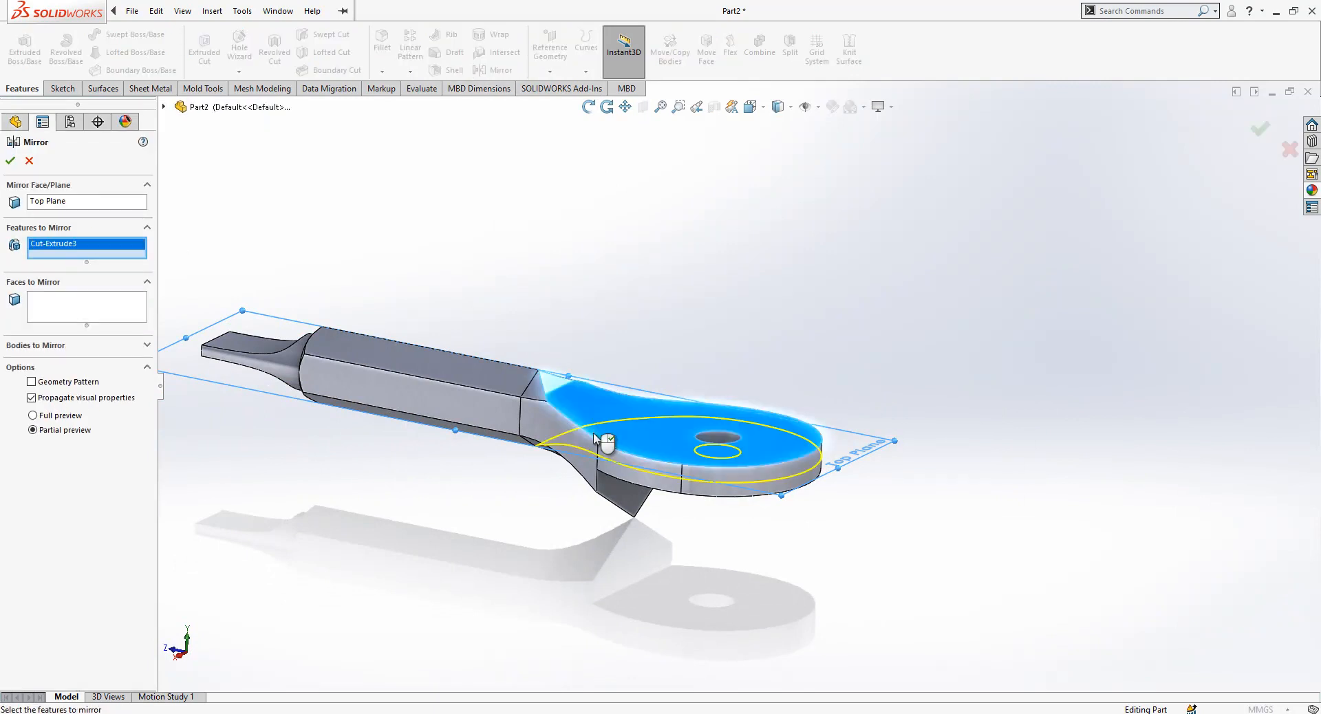
key("Return")
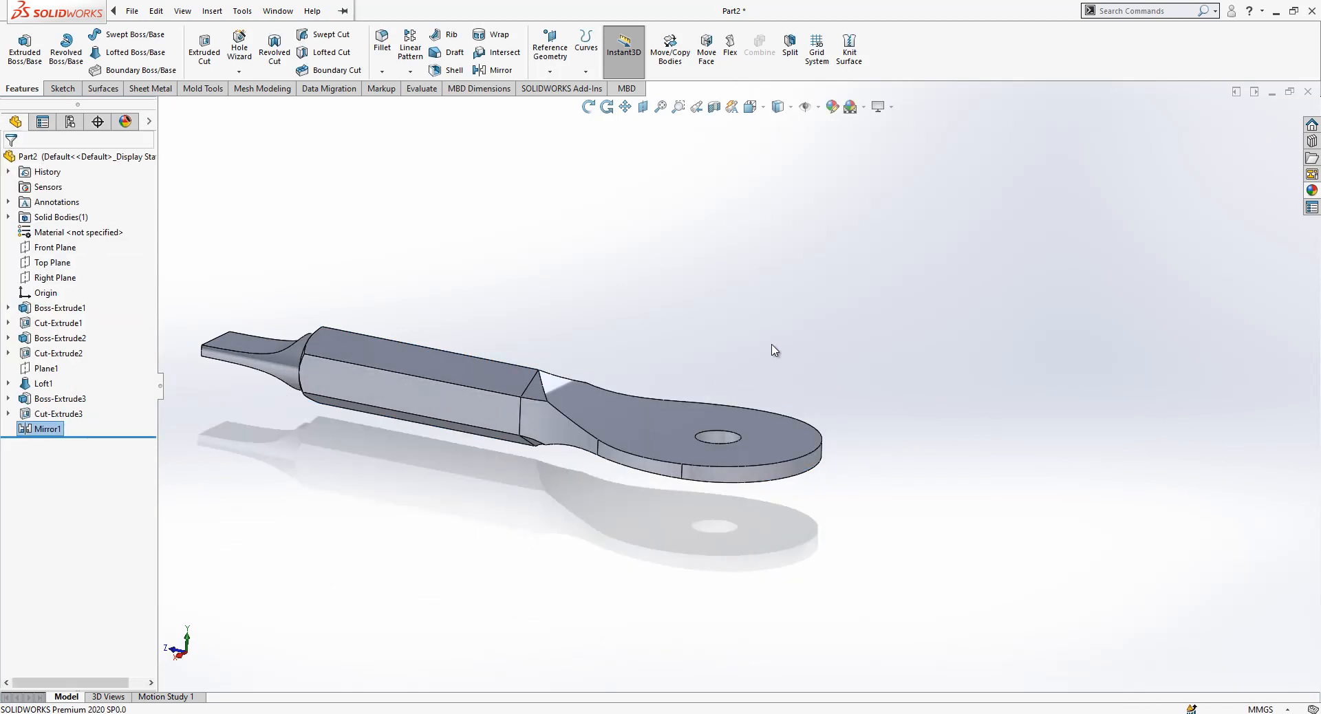
- Fillet the six long edges of the hex shank with a 1 mm radius
middle_click_drag(617, 452, 698, 575)
scroll(698, 575, "down", 1)
scroll(610, 434, "down", 1)
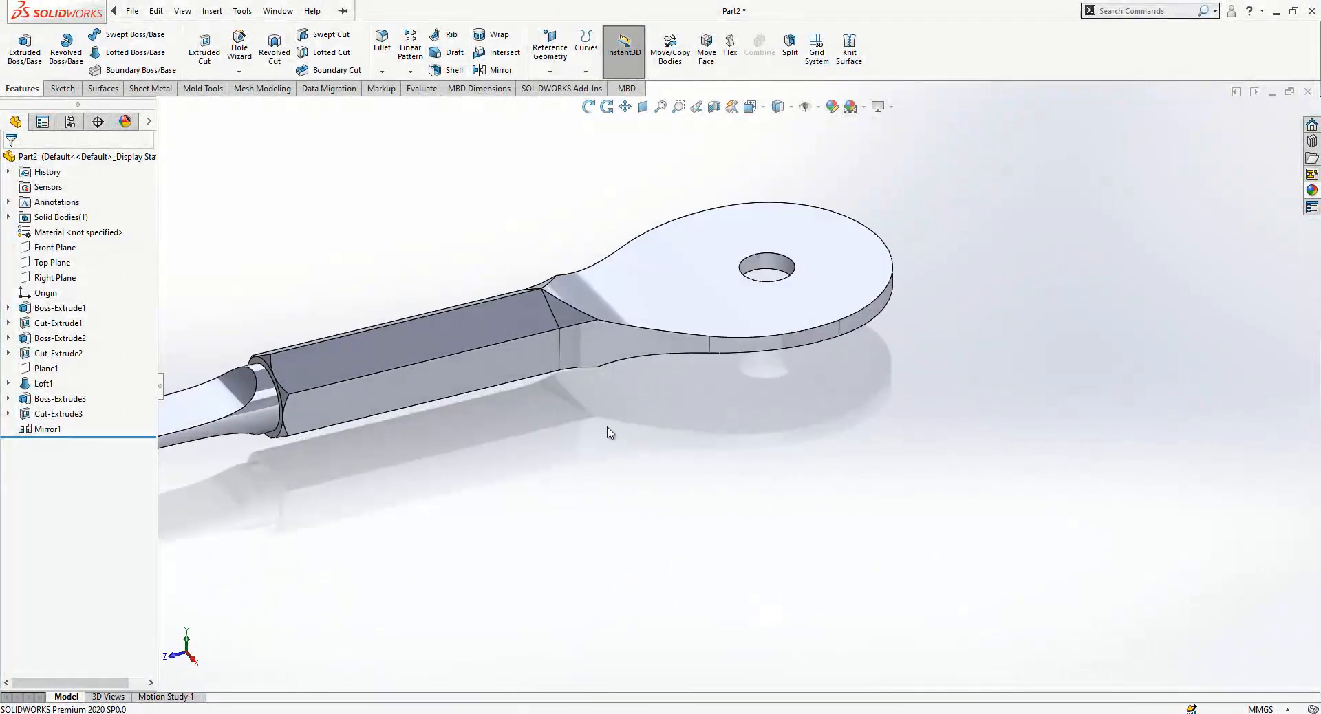
left_click(382, 41)
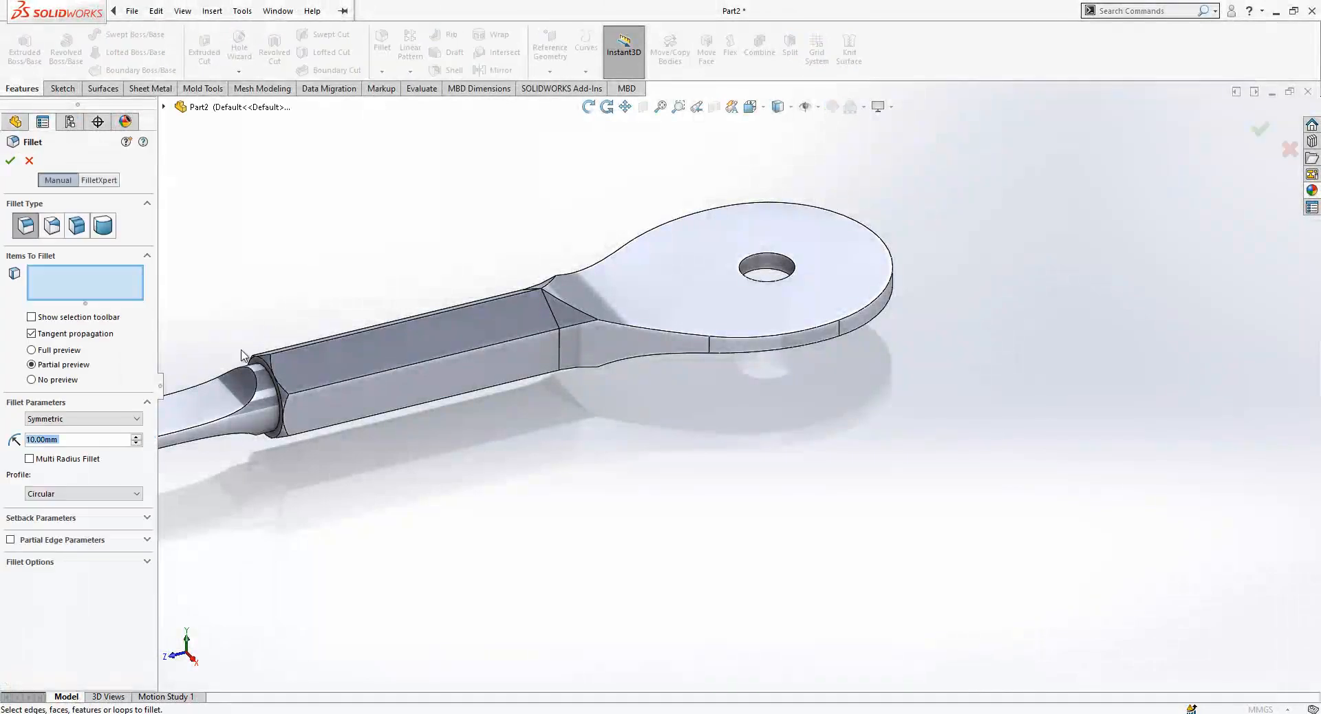
left_click(309, 346)
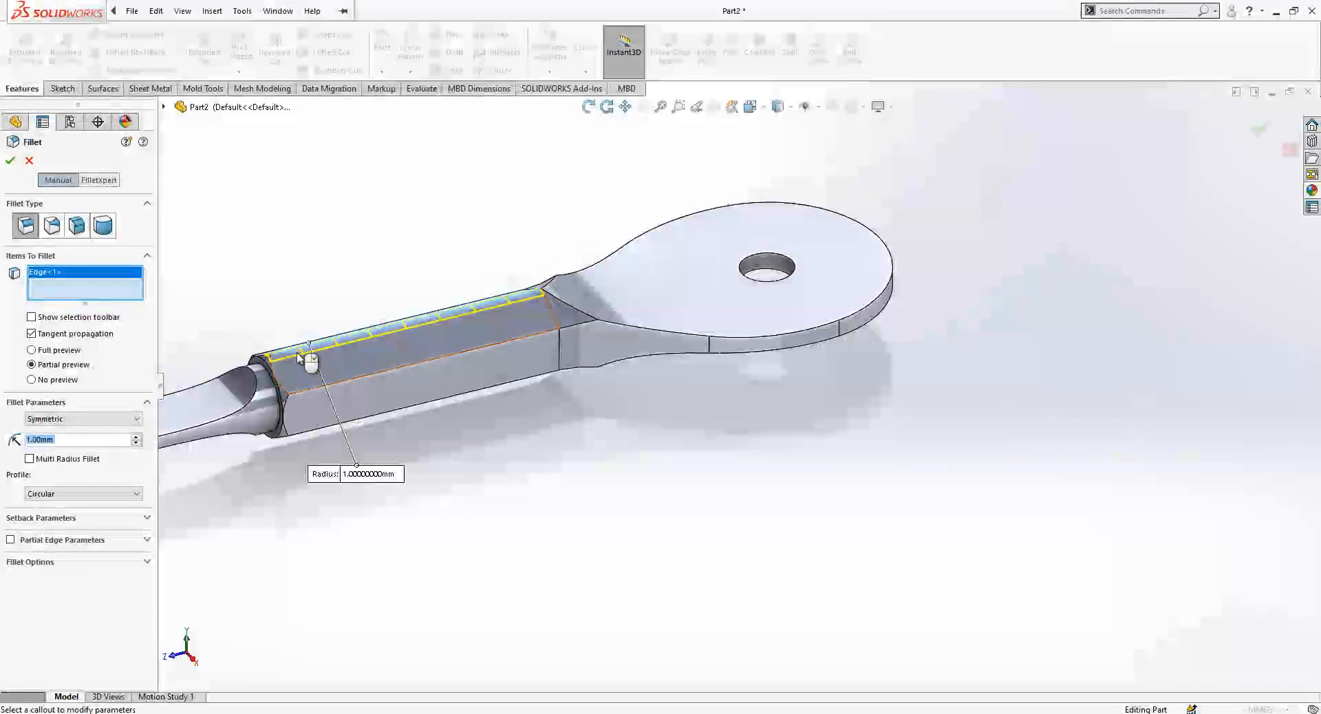
middle_click_drag(301, 397, 528, 375)
left_click(523, 365)
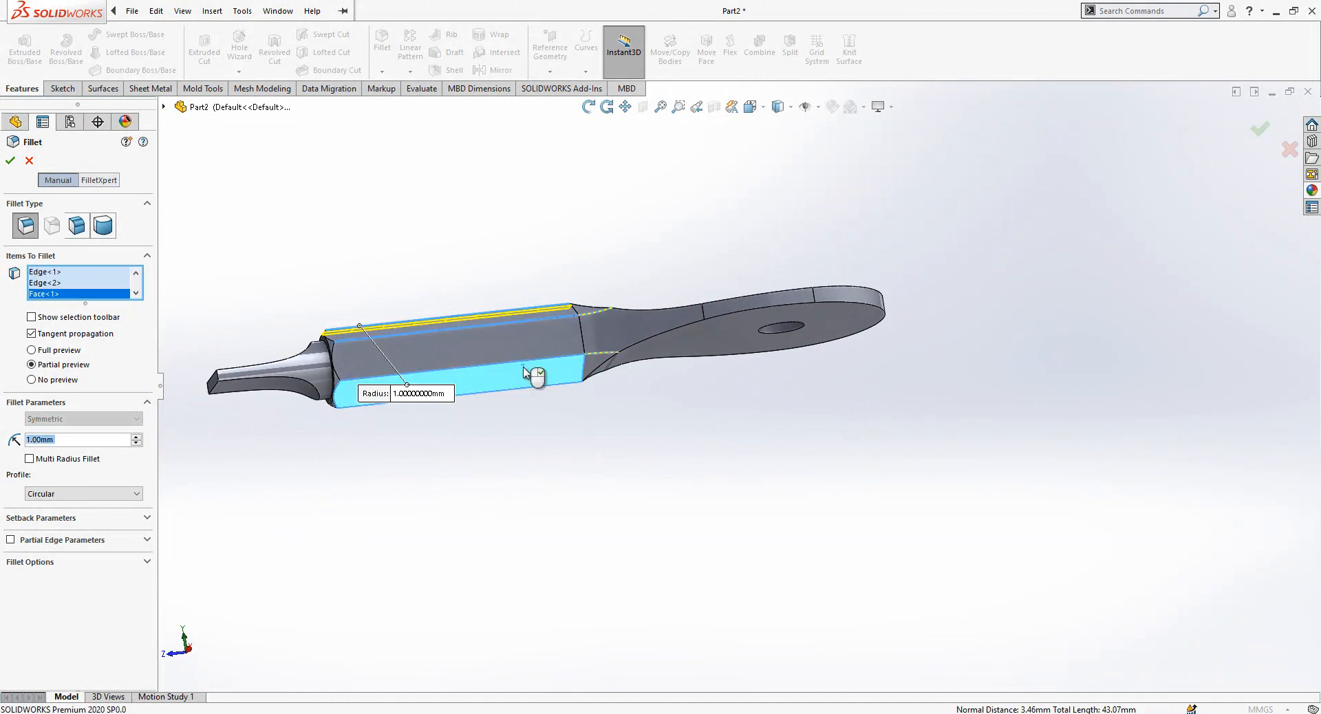
left_click(534, 392)
middle_click_drag(534, 410, 671, 280)
scroll(523, 324, "down", 4)
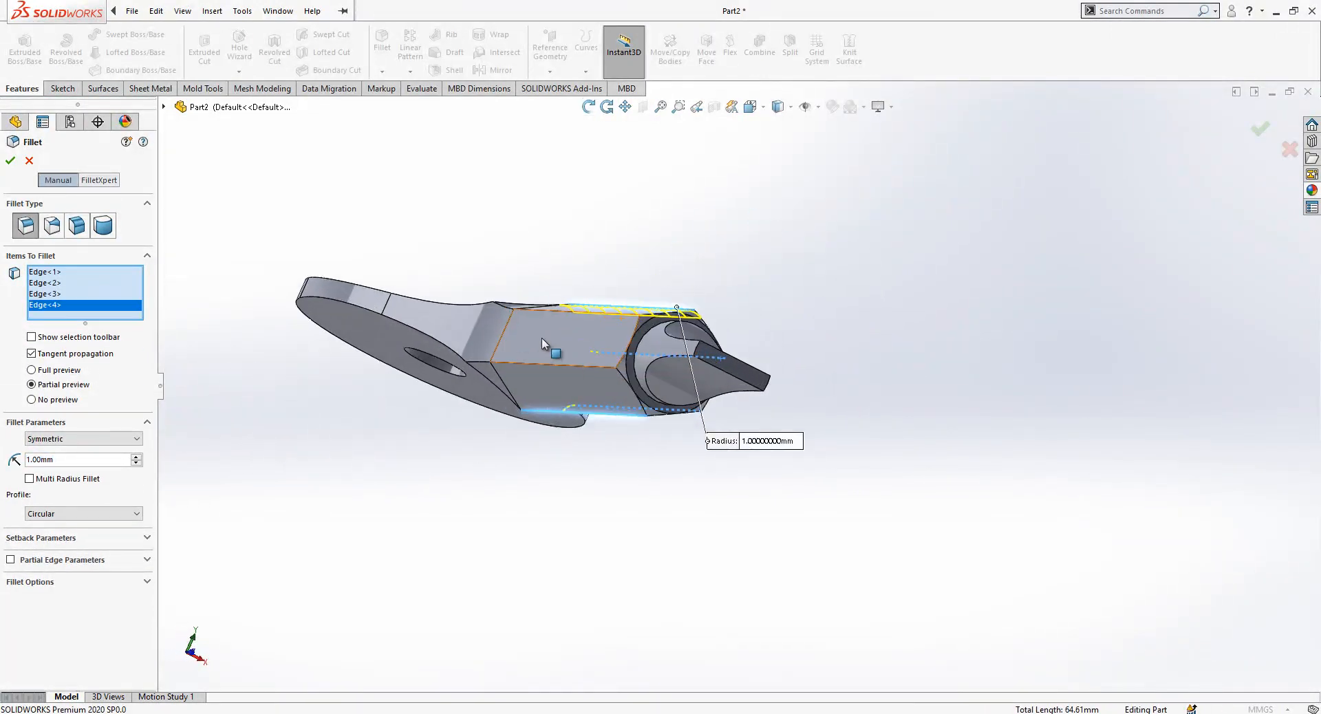
left_click(524, 315)
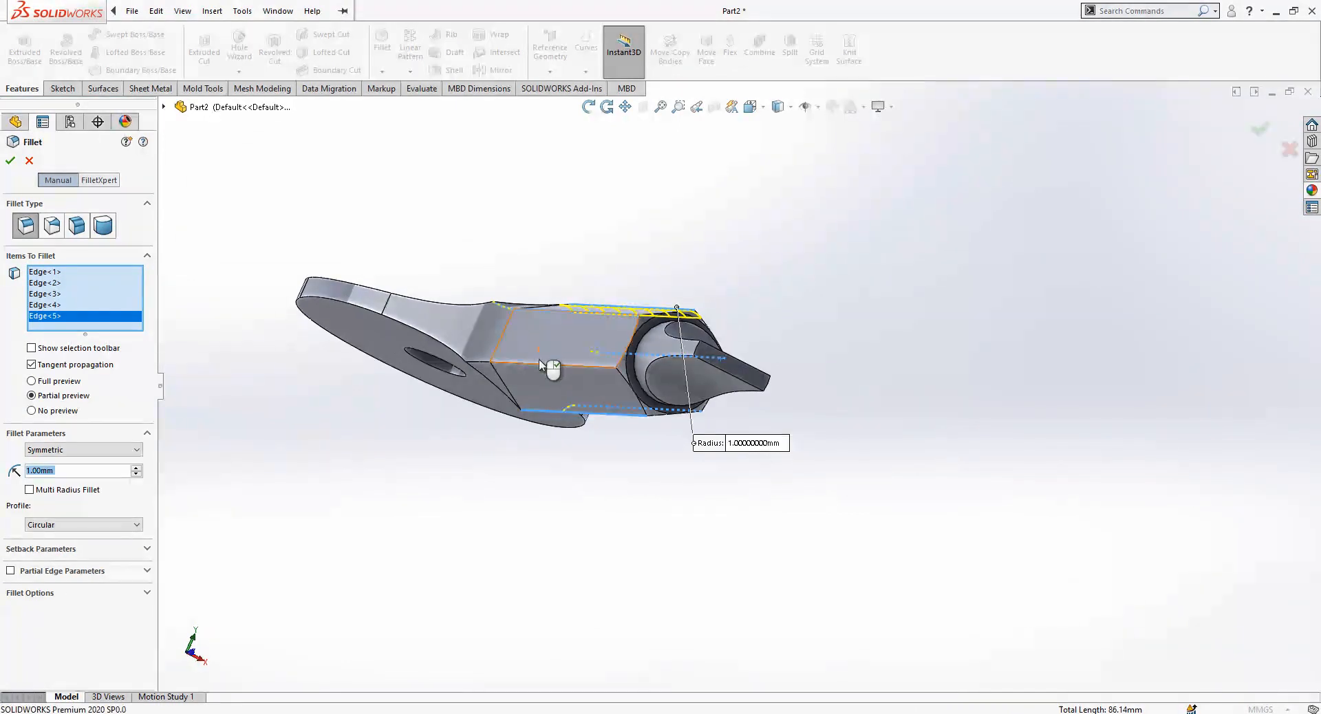
left_click(548, 364)
right_click(595, 268)
- Fillet the outer edges around both sides of the flat ring end with a 0.5 mm radius
middle_click_drag(612, 254, 619, 519)
scroll(619, 518, "up", 1)
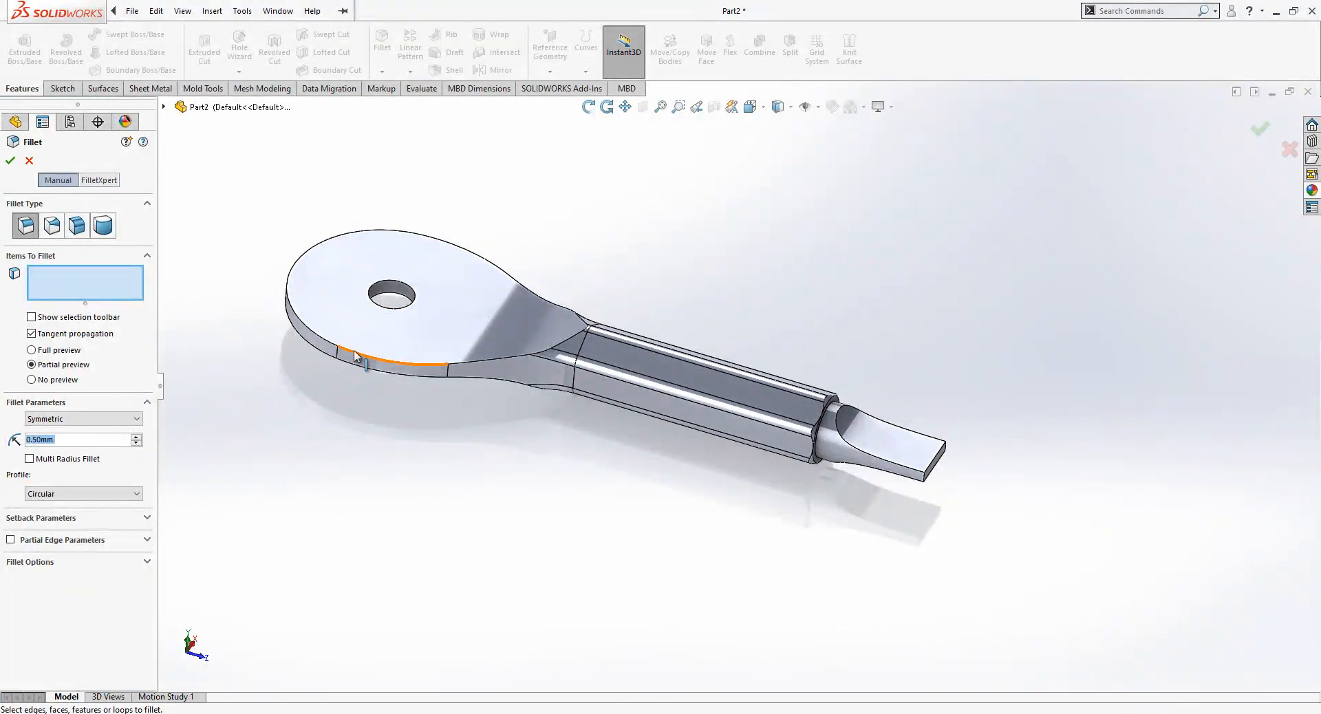
left_click(385, 369)
left_click(396, 373)
right_click(440, 423)
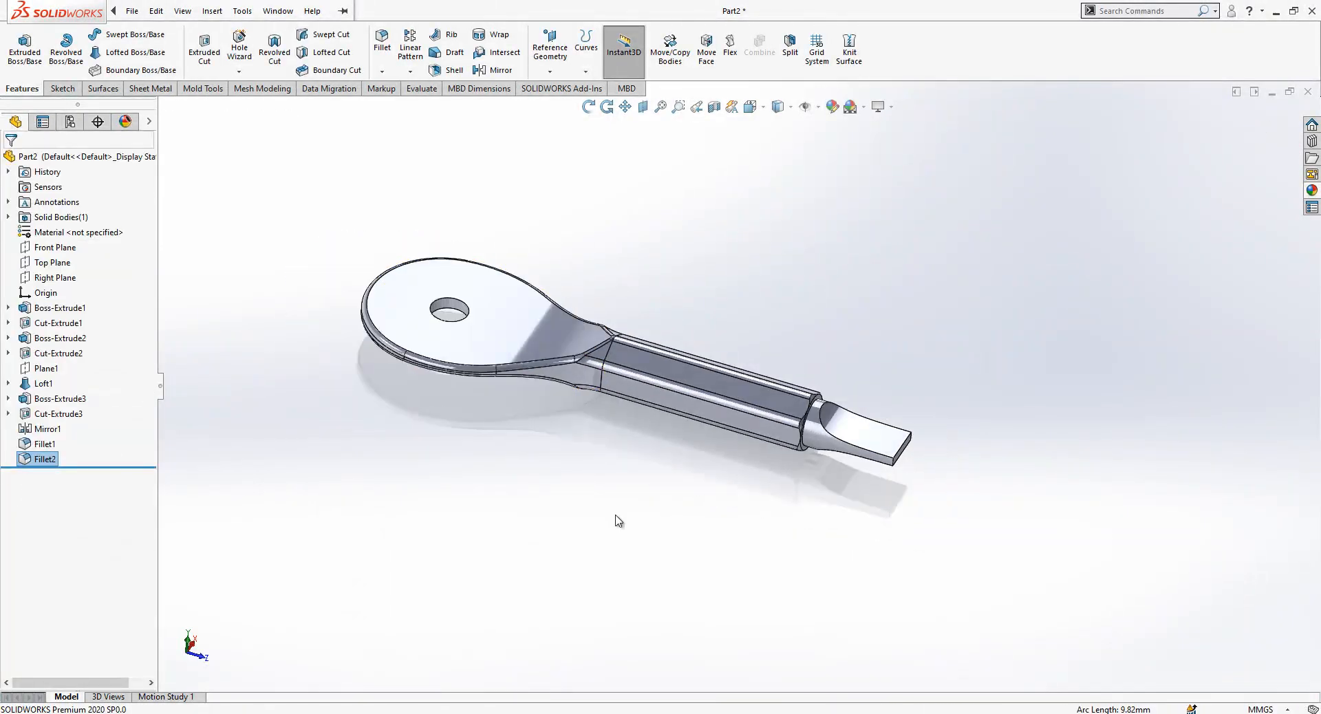
- Chamfer the edges of the ring's through hole at 0.25 mm and 45°, selecting the hole's inner face
scroll(544, 375, "down", 5)
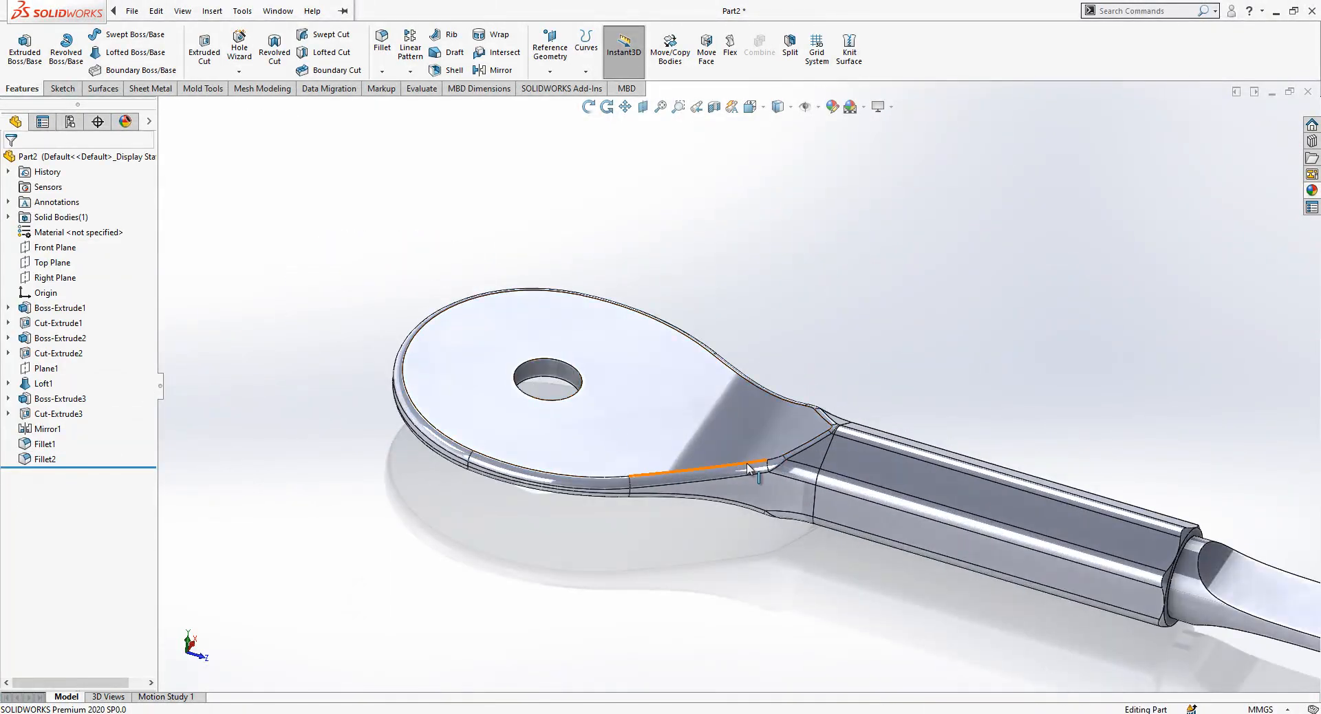
left_click(382, 71)
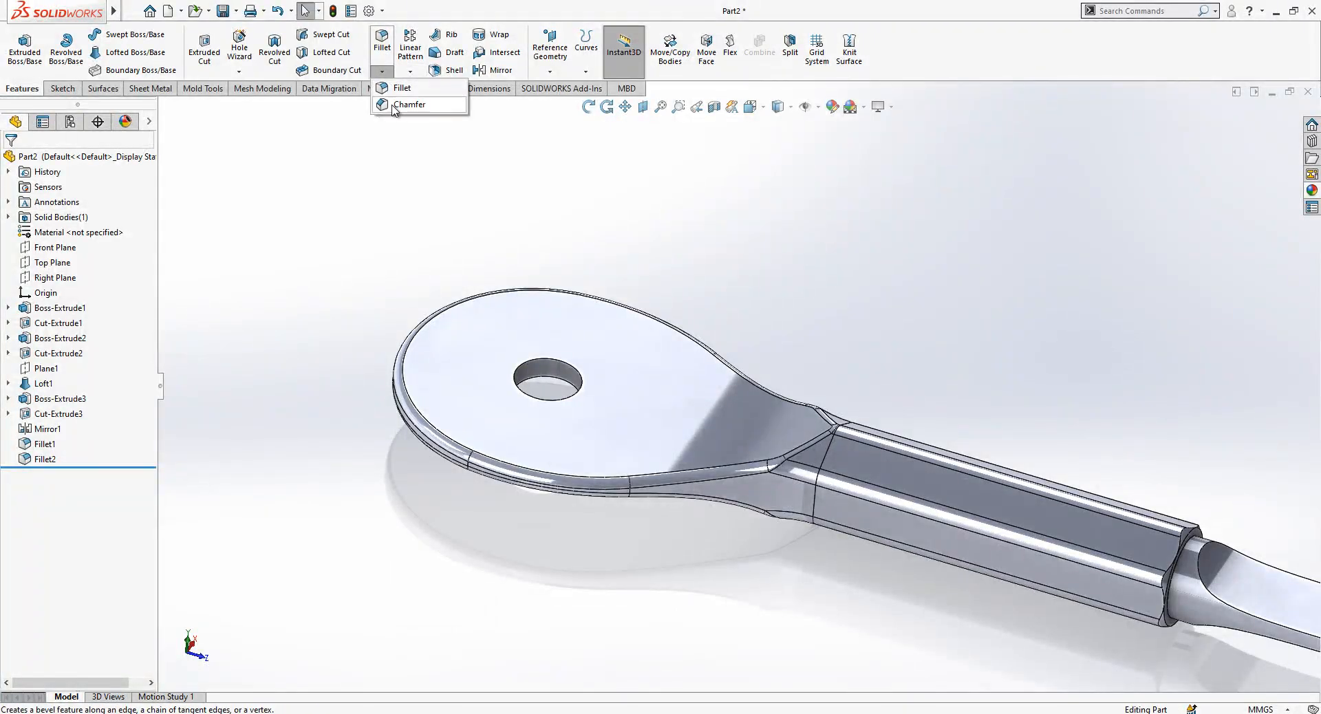
left_click(406, 105)
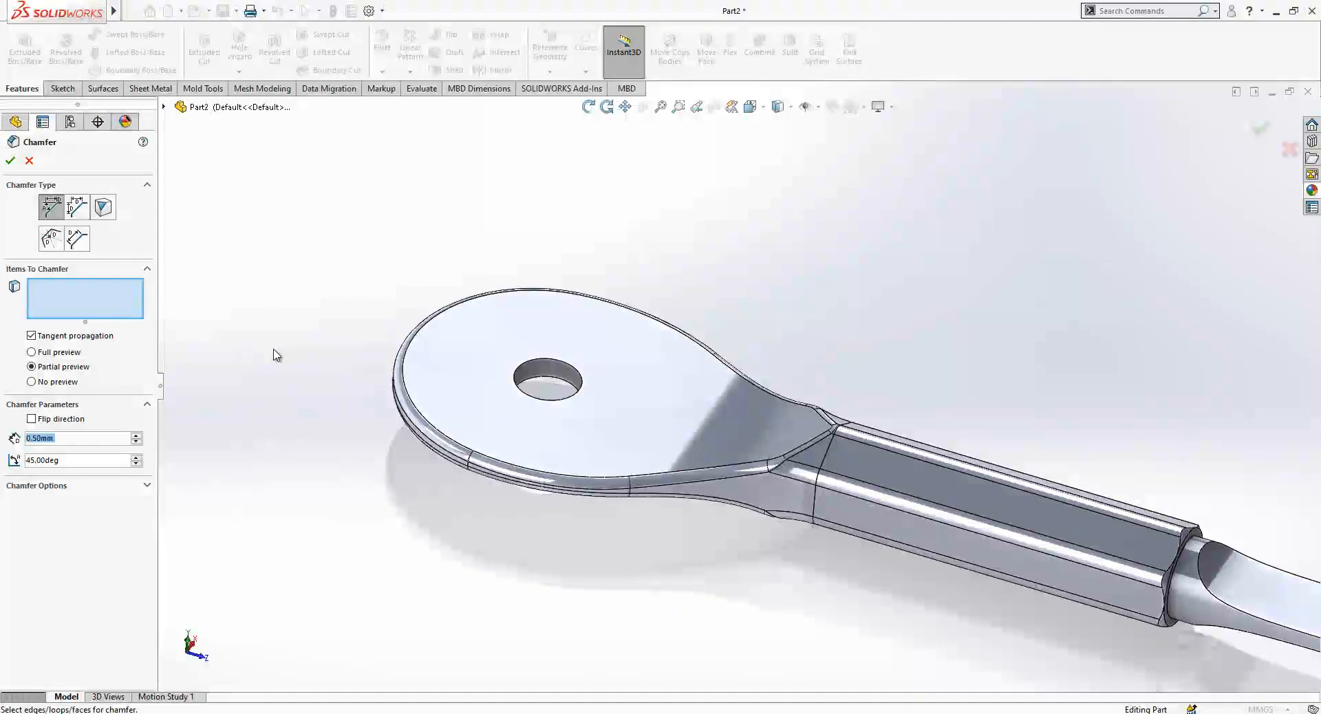
left_click(568, 383)
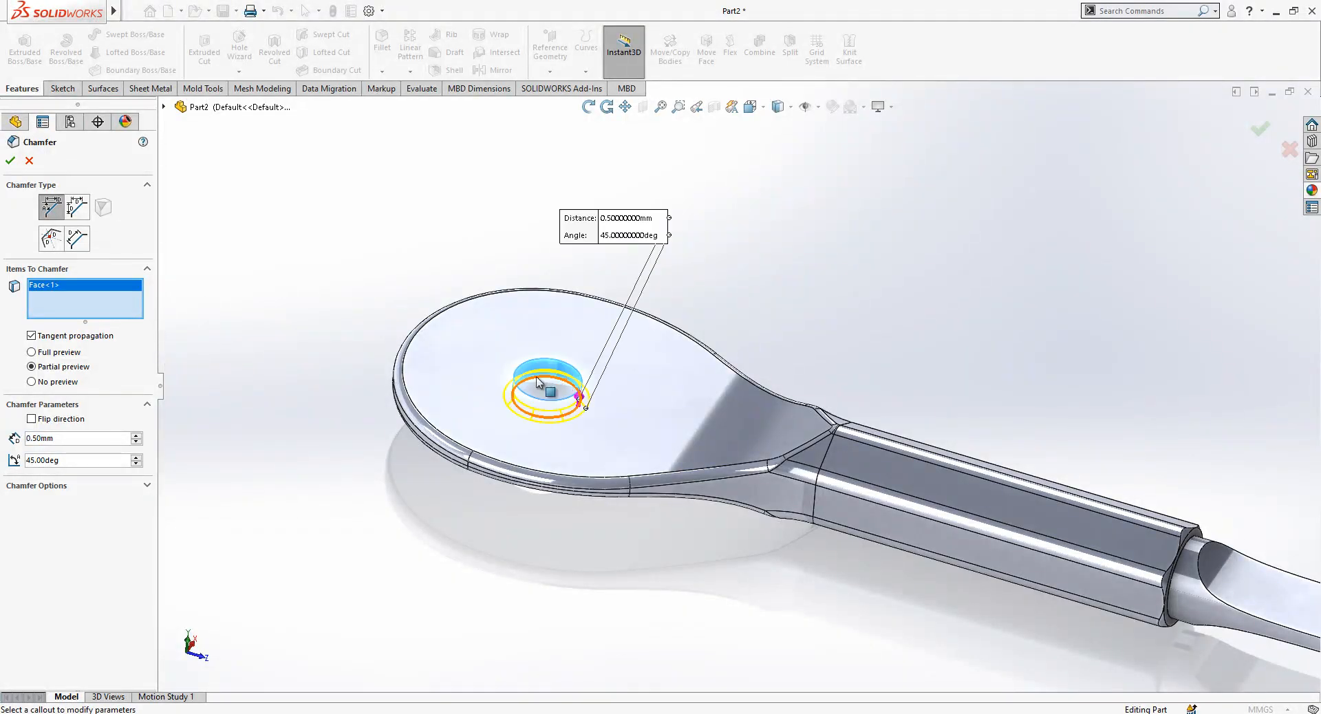
type("0.25")
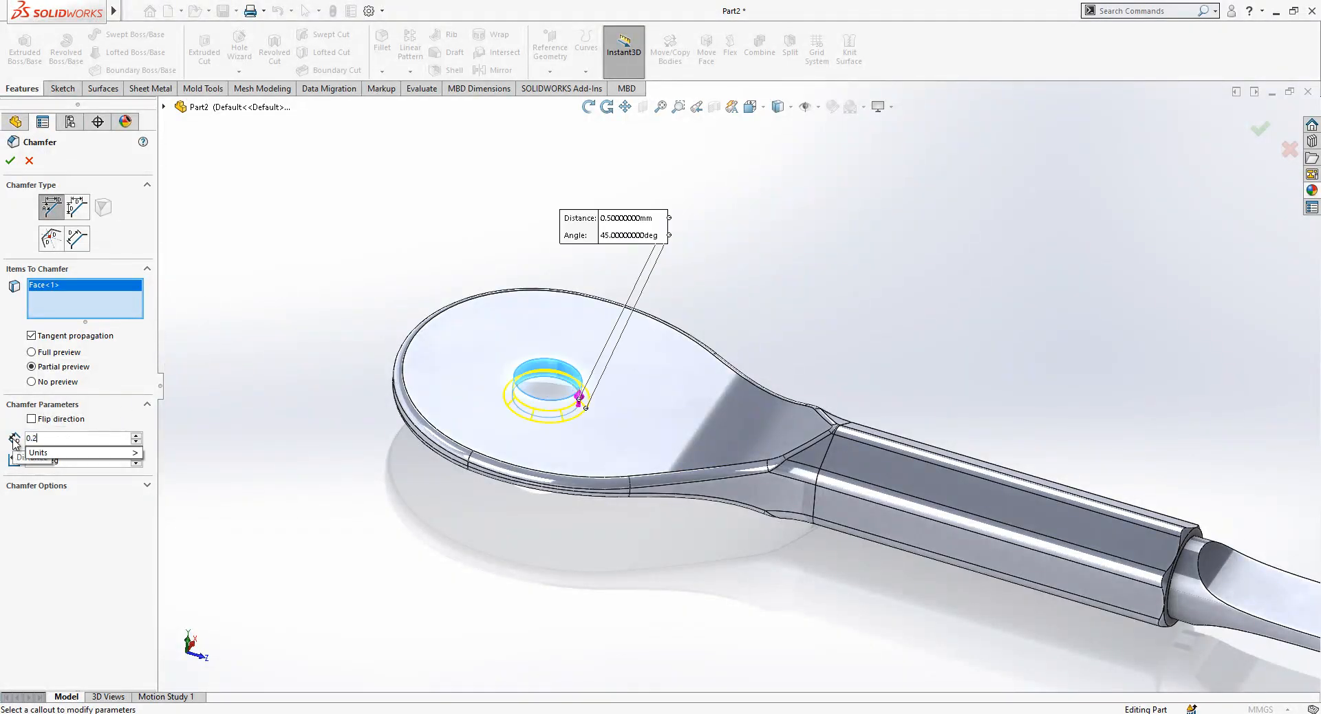
key("Return")
key("Return")
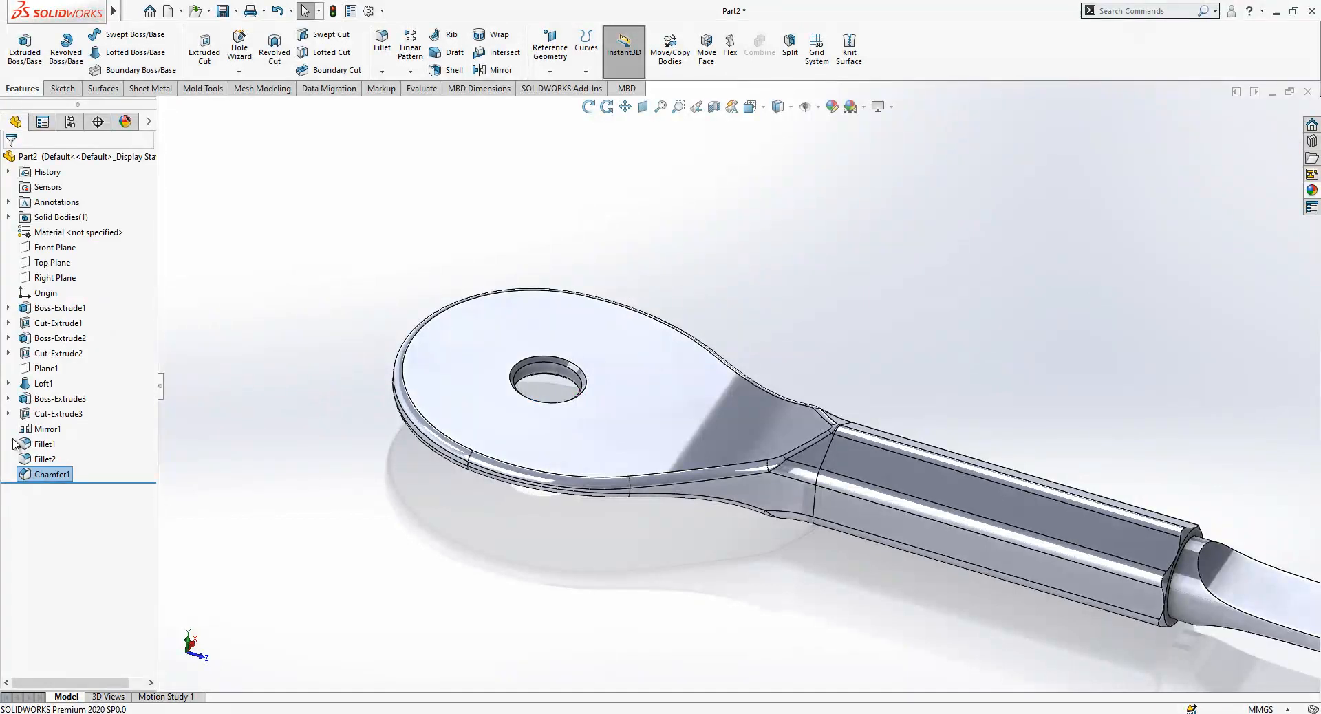
- Change the model's display style to shaded without edges
left_click(778, 107)
left_click(780, 145)
middle_click_drag(837, 271, 839, 531)
scroll(837, 526, "up", 1)
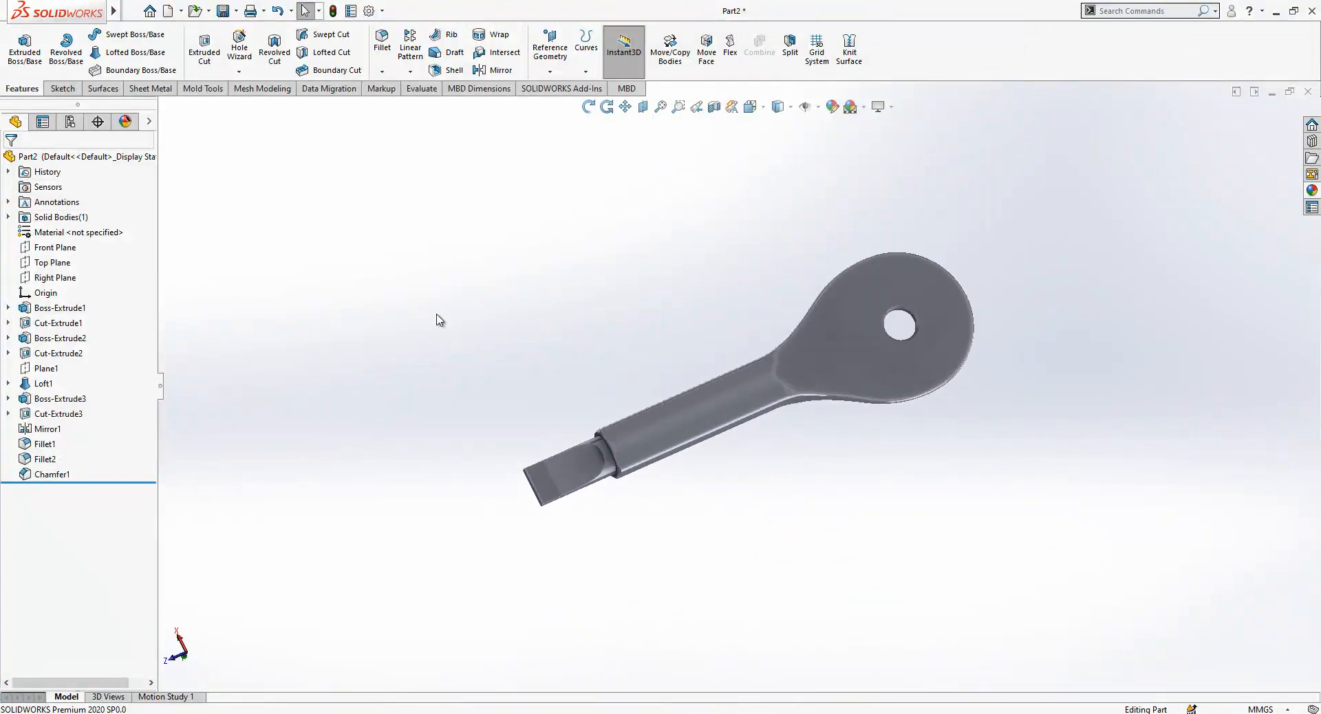
- View the finished bit normal to the Top Plane
left_click(69, 263)
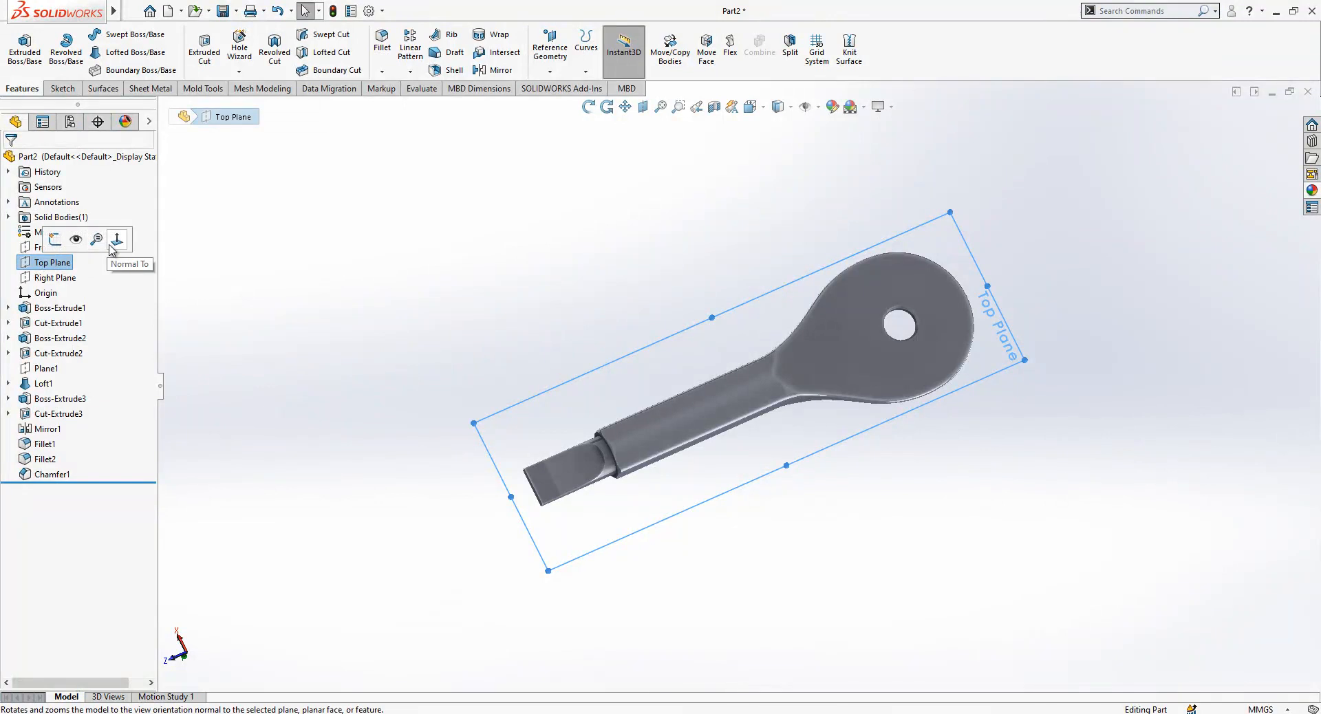
left_click(138, 236)
left_click(516, 309)
scroll(757, 395, "up", 1)
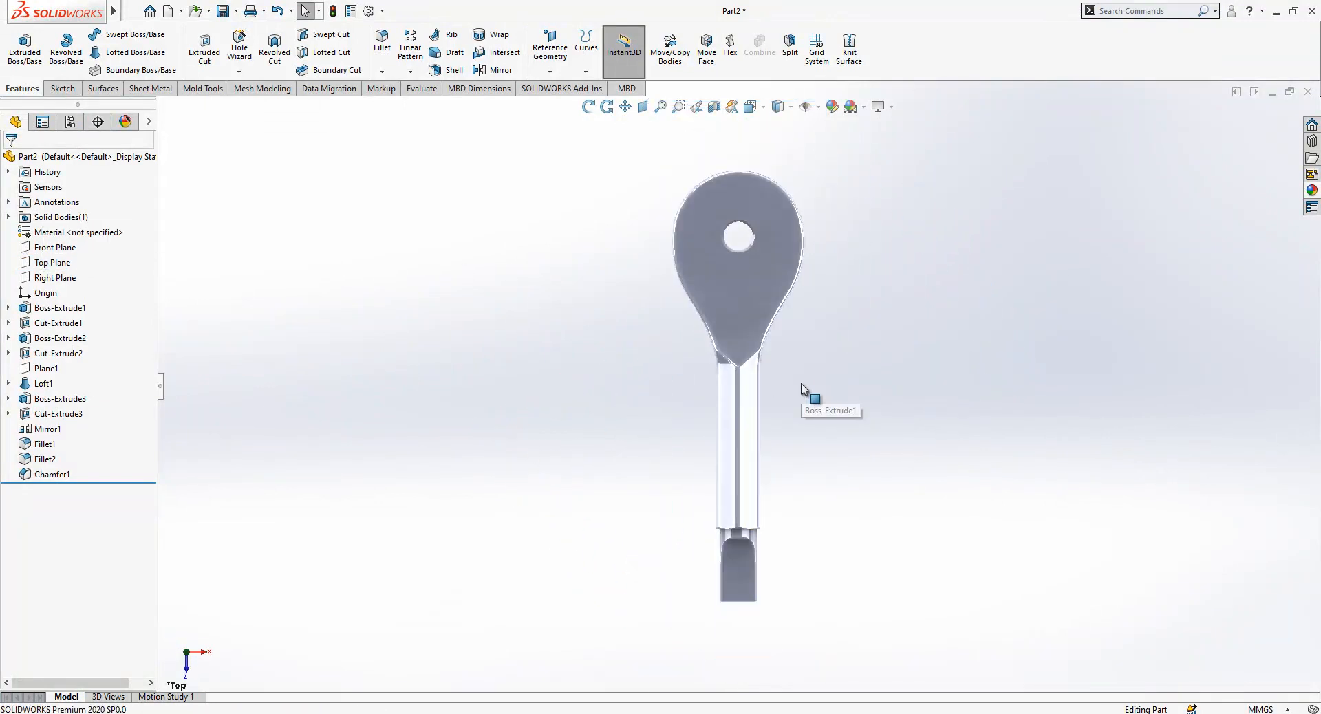